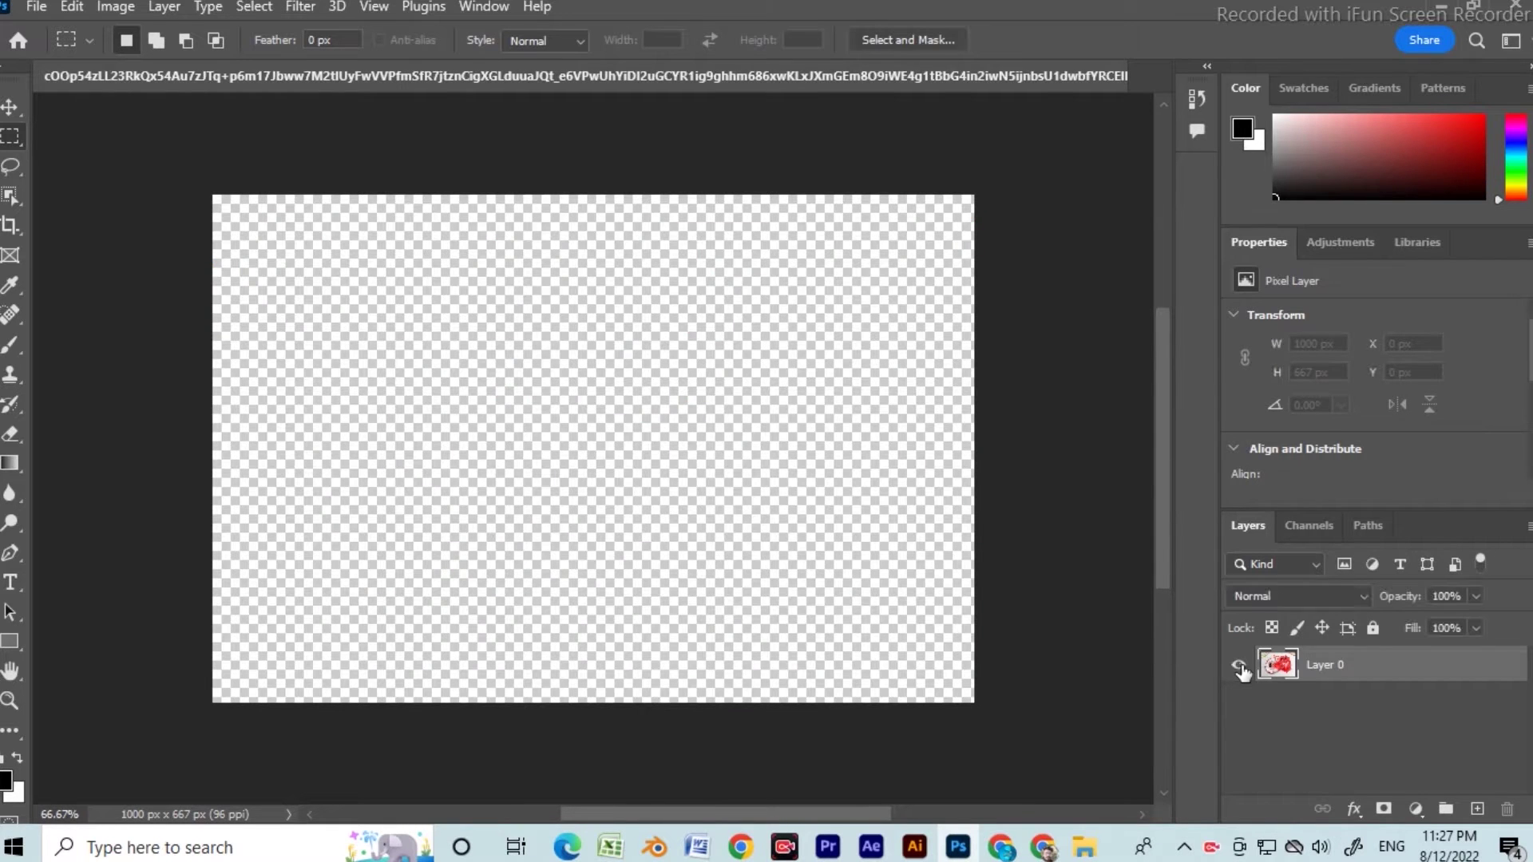
Show Layer 0 and outline the "HAPPY DURGA PUJA" text with a closed Pen path, converting the path to a selection
{"action": "left_click", "coordinate": [1242, 667]}
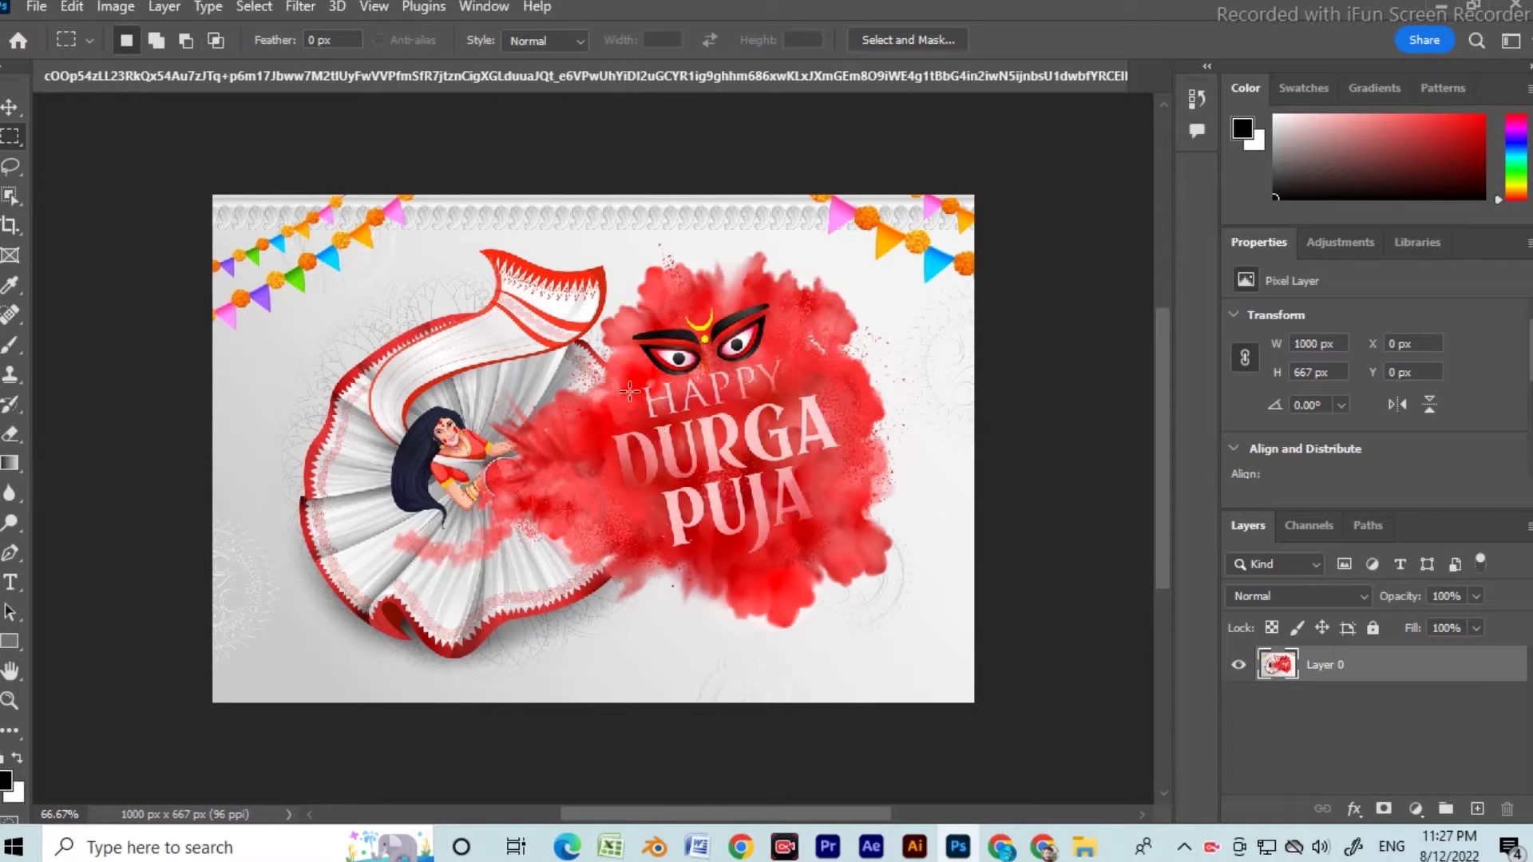
{"action": "left_click", "coordinate": [8, 557]}
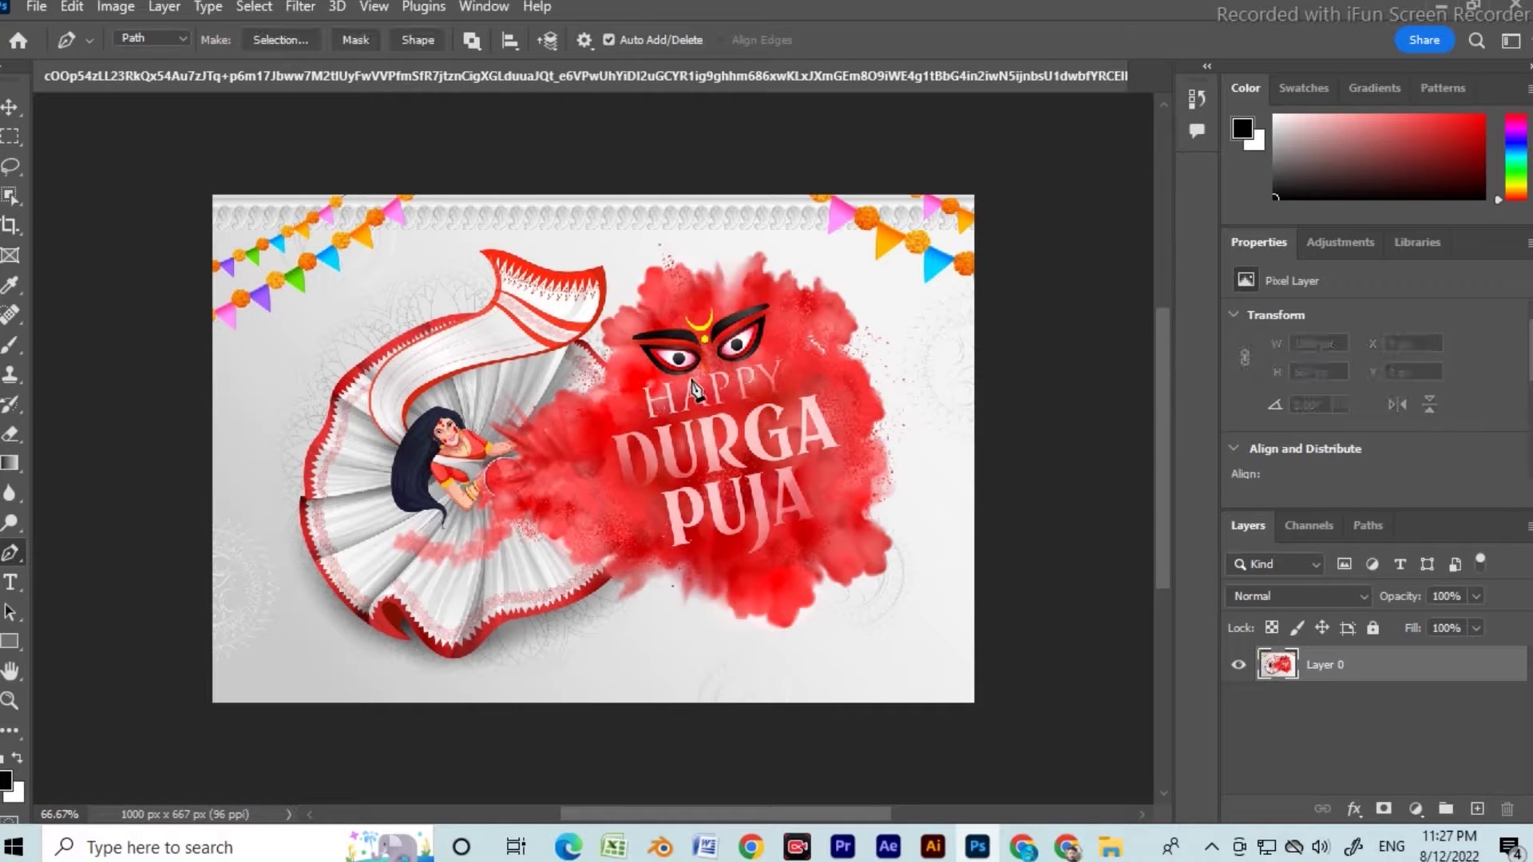
{"action": "left_click_drag", "start_coordinate": [727, 367], "coordinate": [741, 370]}
{"action": "left_click", "coordinate": [798, 357]}
{"action": "left_click", "coordinate": [834, 515]}
{"action": "left_click", "coordinate": [792, 539]}
{"action": "left_click", "coordinate": [759, 553]}
{"action": "left_click", "coordinate": [723, 558]}
{"action": "left_click", "coordinate": [675, 550]}
{"action": "left_click", "coordinate": [657, 540]}
{"action": "left_click", "coordinate": [612, 481]}
{"action": "left_click", "coordinate": [604, 440]}
{"action": "left_click", "coordinate": [620, 403]}
{"action": "left_click", "coordinate": [647, 384]}
{"action": "left_click", "coordinate": [680, 383]}
{"action": "left_click", "coordinate": [739, 364]}
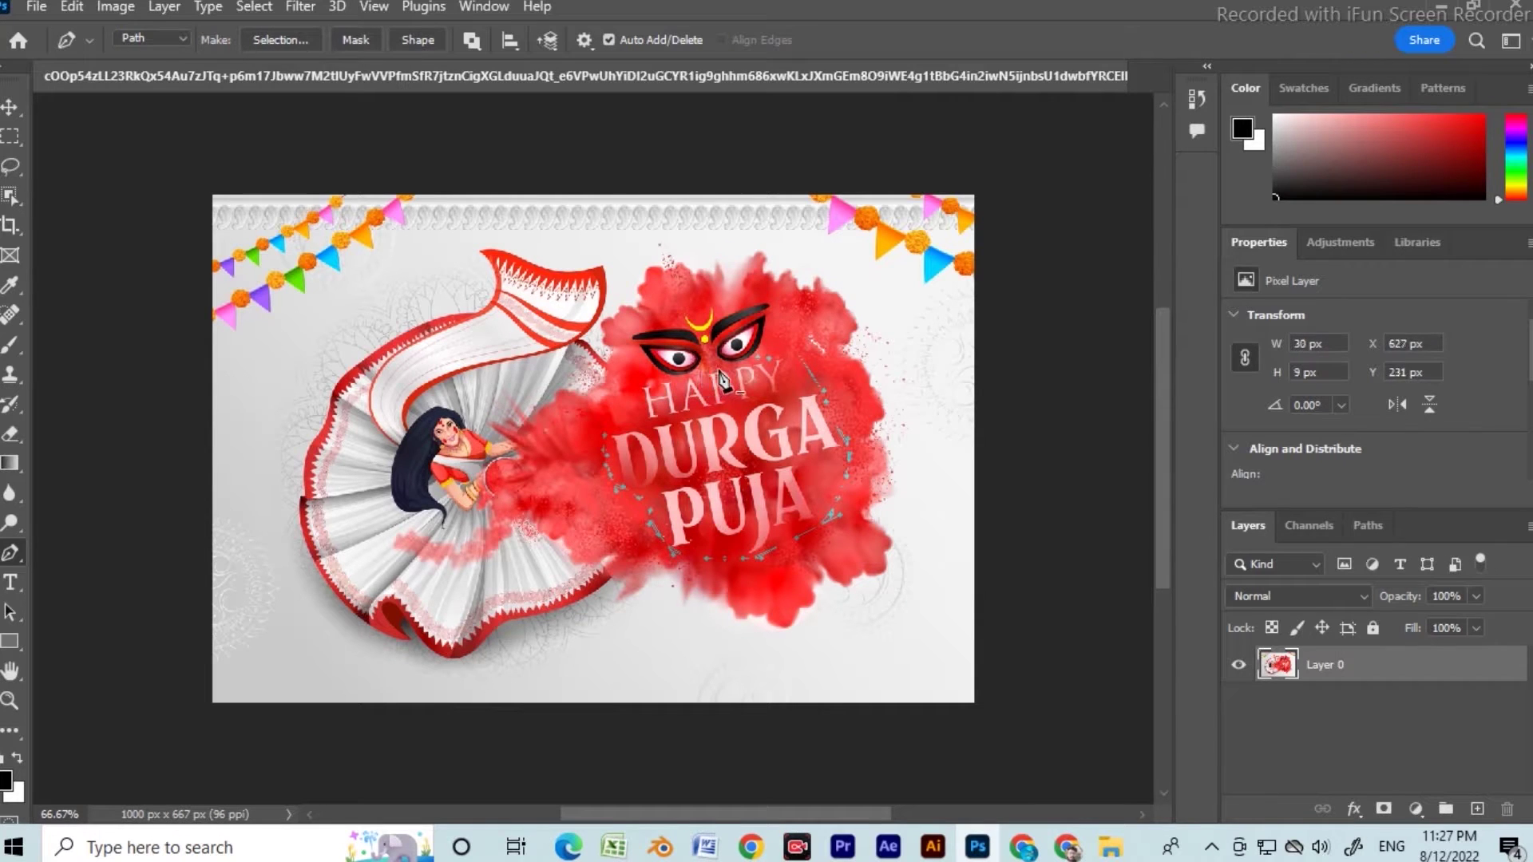
{"action": "left_click", "coordinate": [763, 358]}
{"action": "key", "text": "ctrl+Return"}
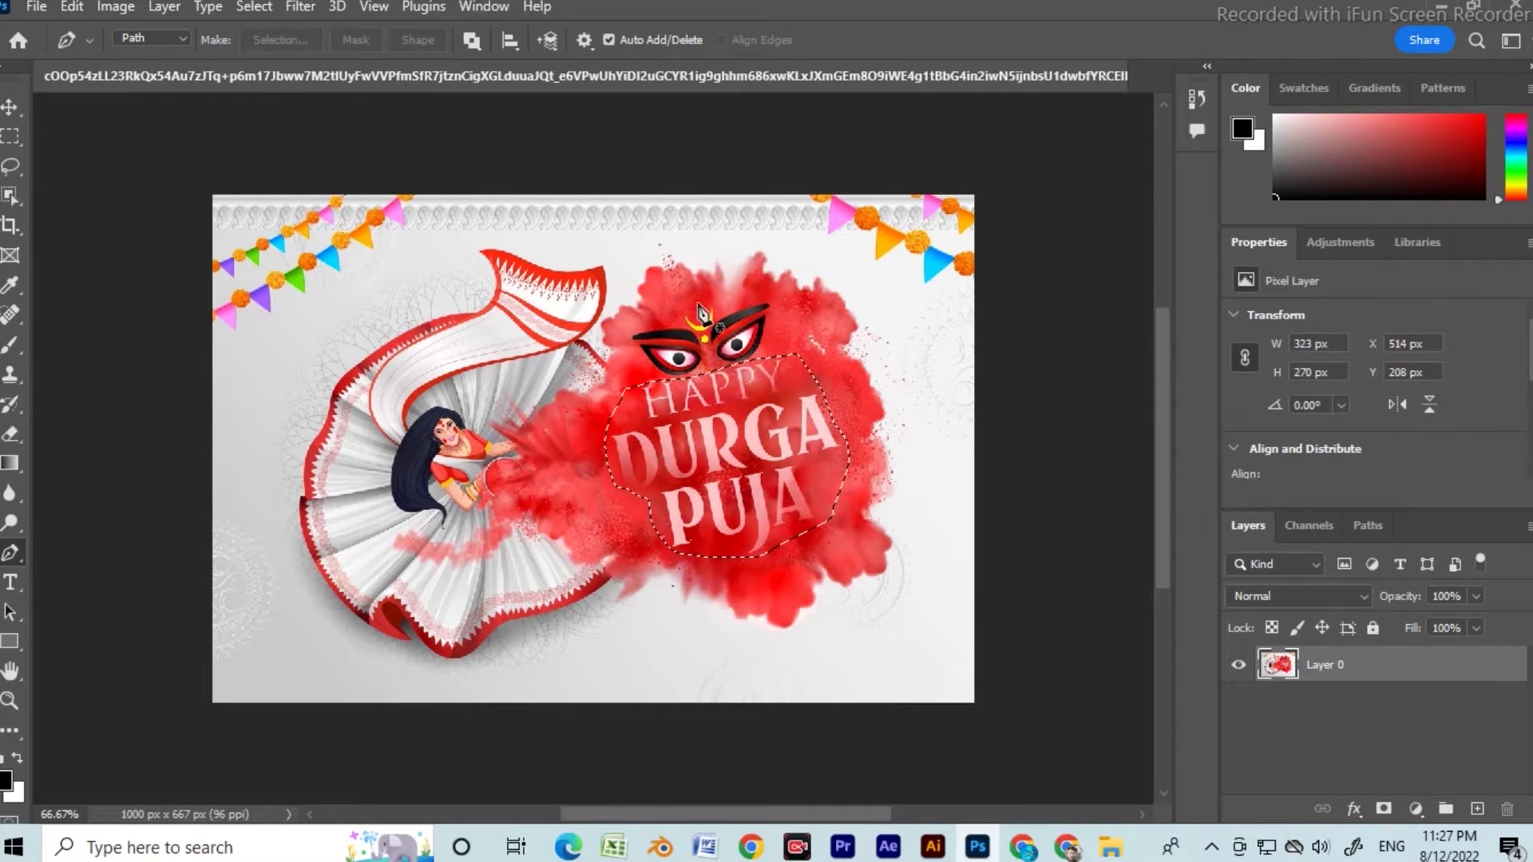
Fill the selected text area with Content-Aware contents in Normal mode at 100% opacity, and deselect
{"action": "left_click", "coordinate": [76, 7]}
{"action": "left_click", "coordinate": [151, 360]}
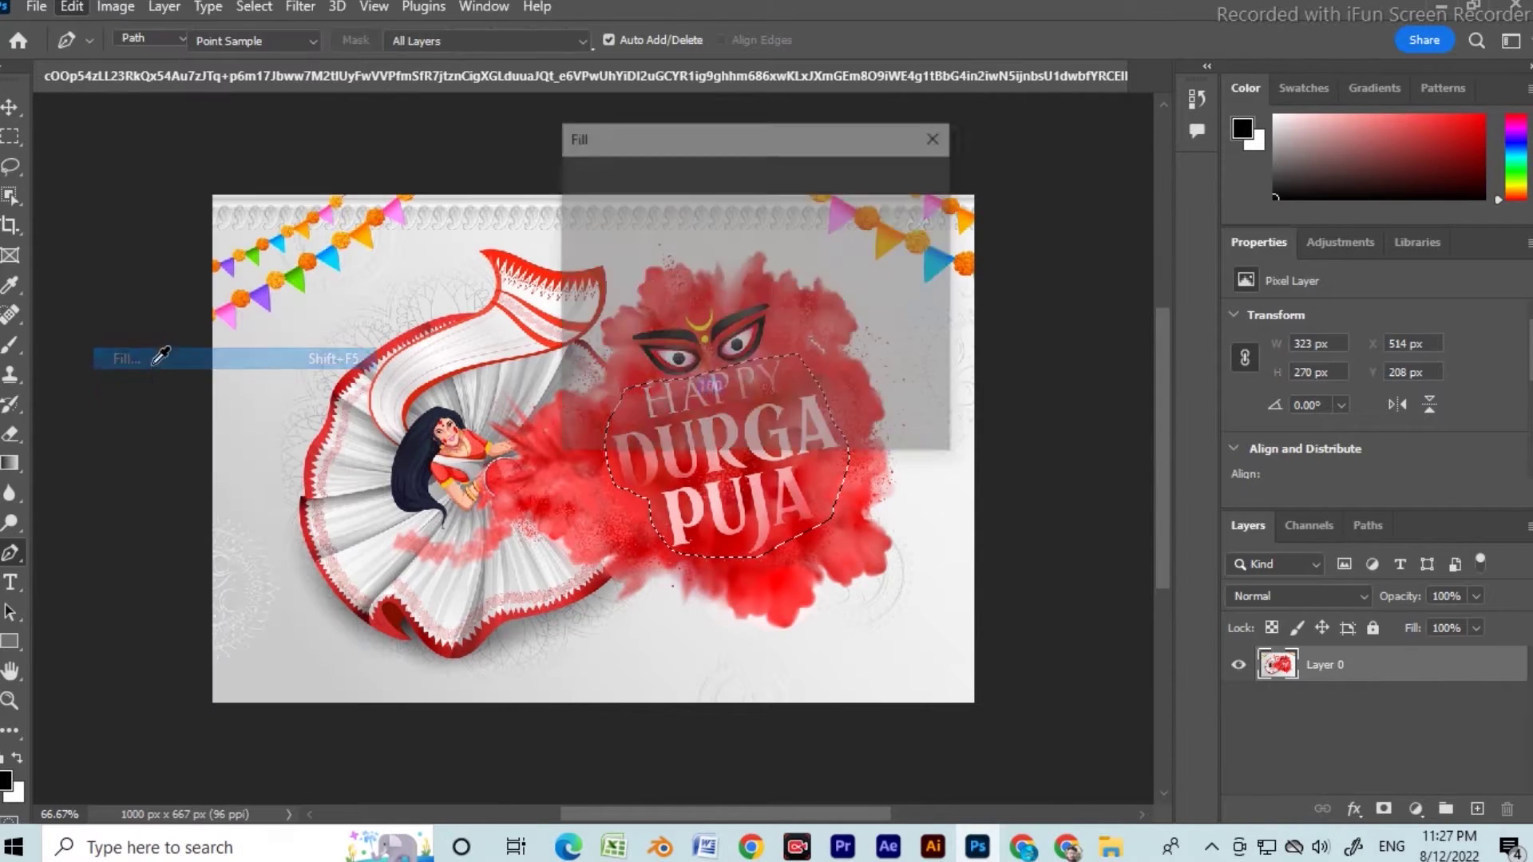
{"action": "left_click", "coordinate": [781, 181]}
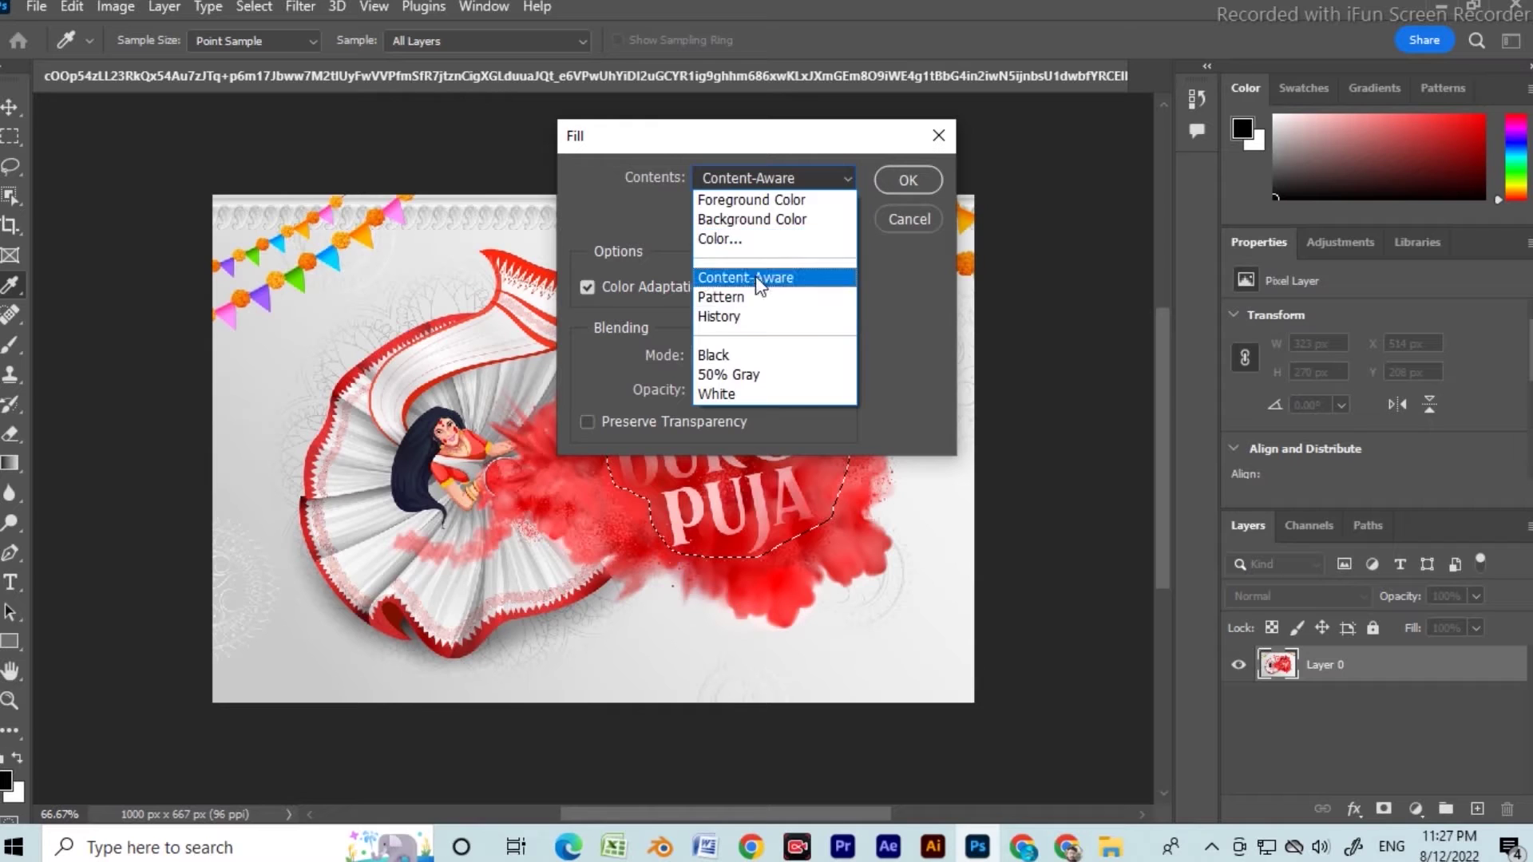
{"action": "left_click", "coordinate": [760, 281]}
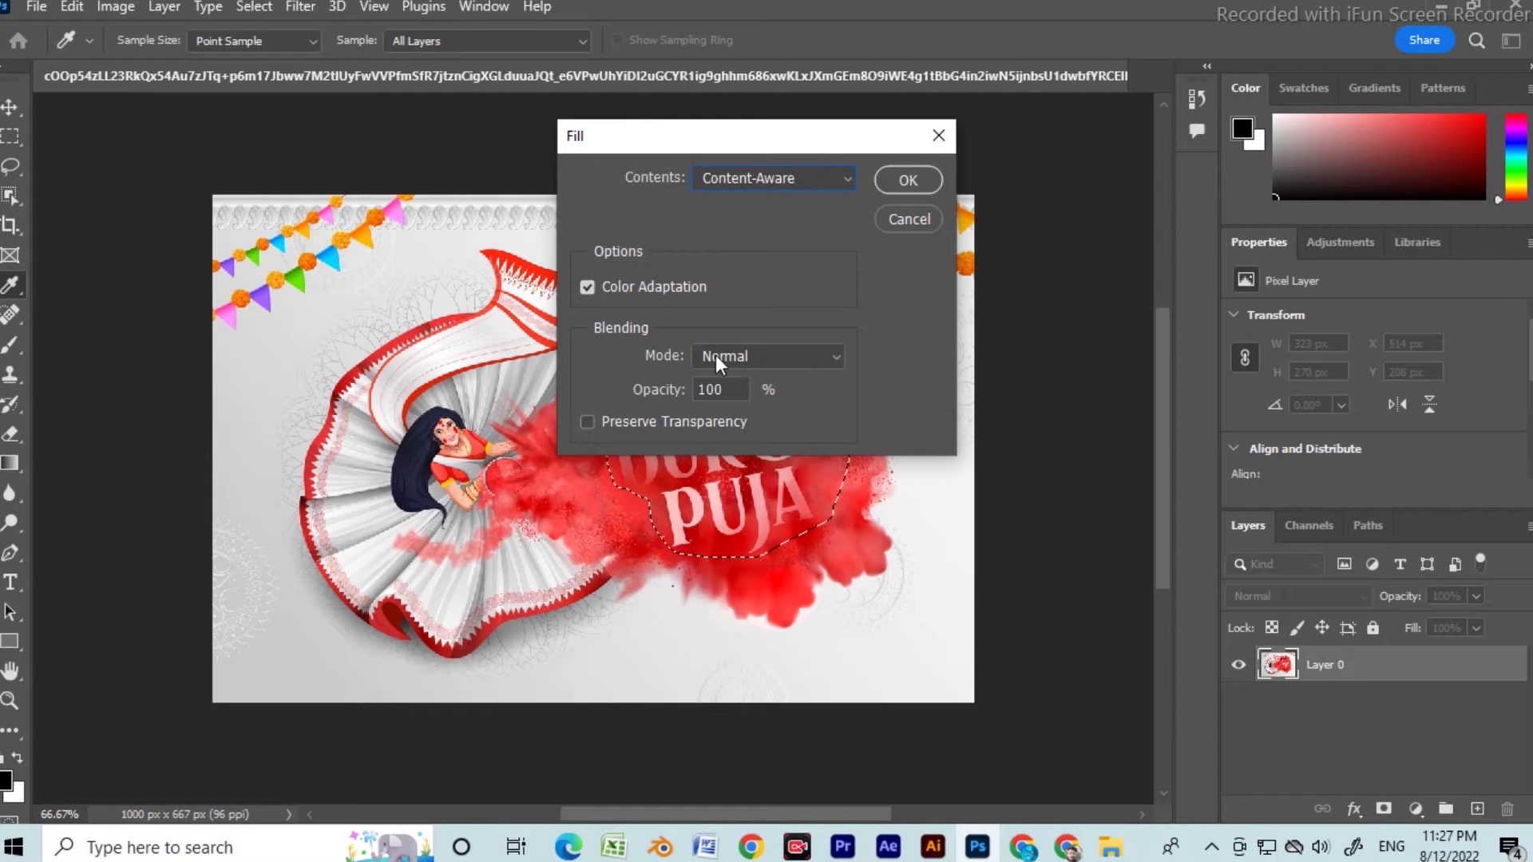
{"action": "left_click", "coordinate": [752, 356]}
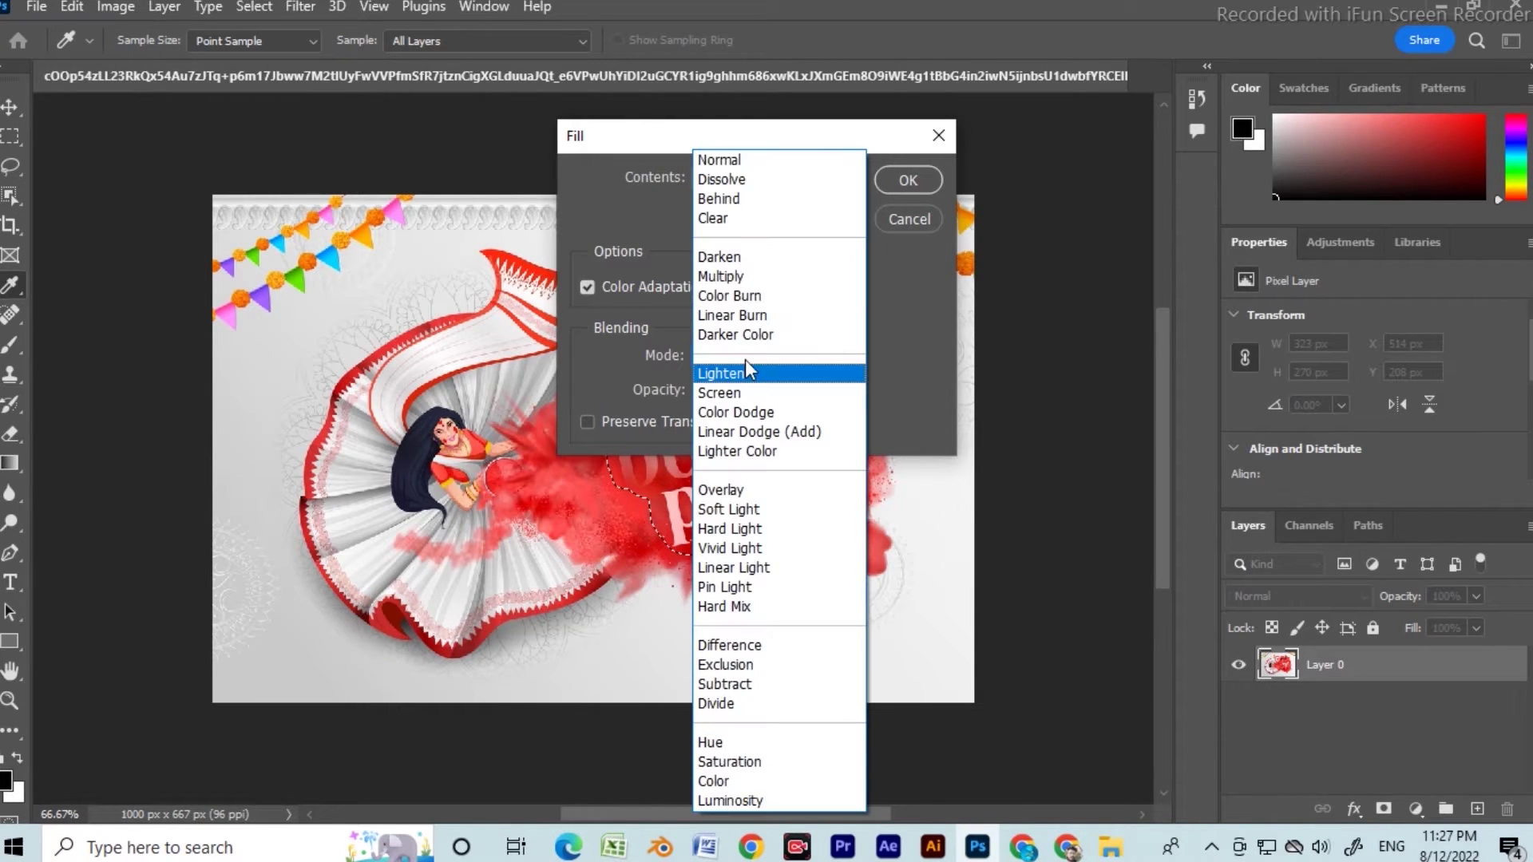
{"action": "left_click", "coordinate": [730, 161]}
{"action": "key", "text": "Tab"}
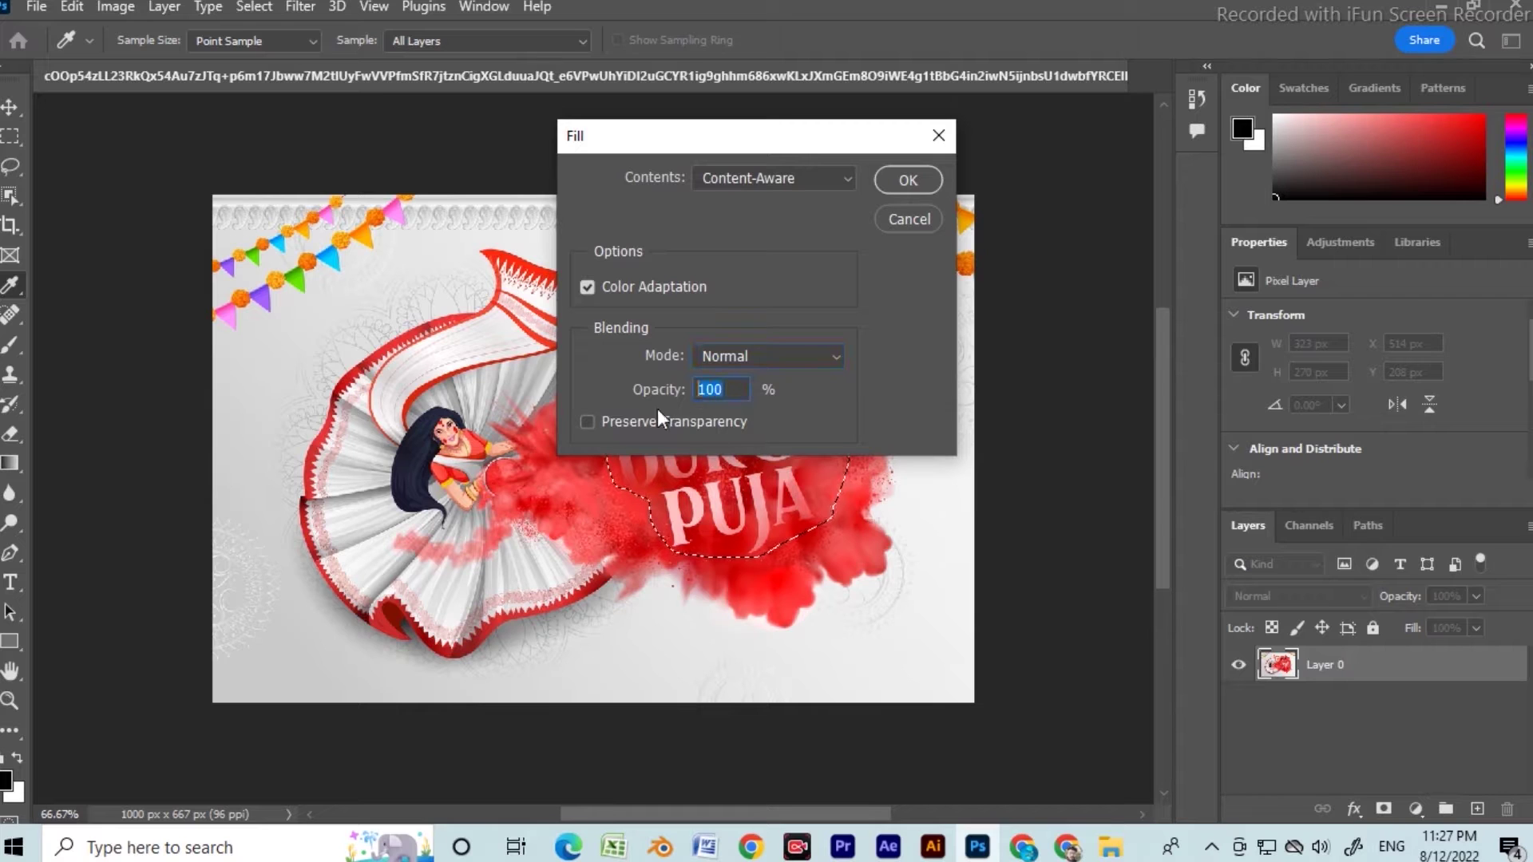
{"action": "key", "text": "Tab"}
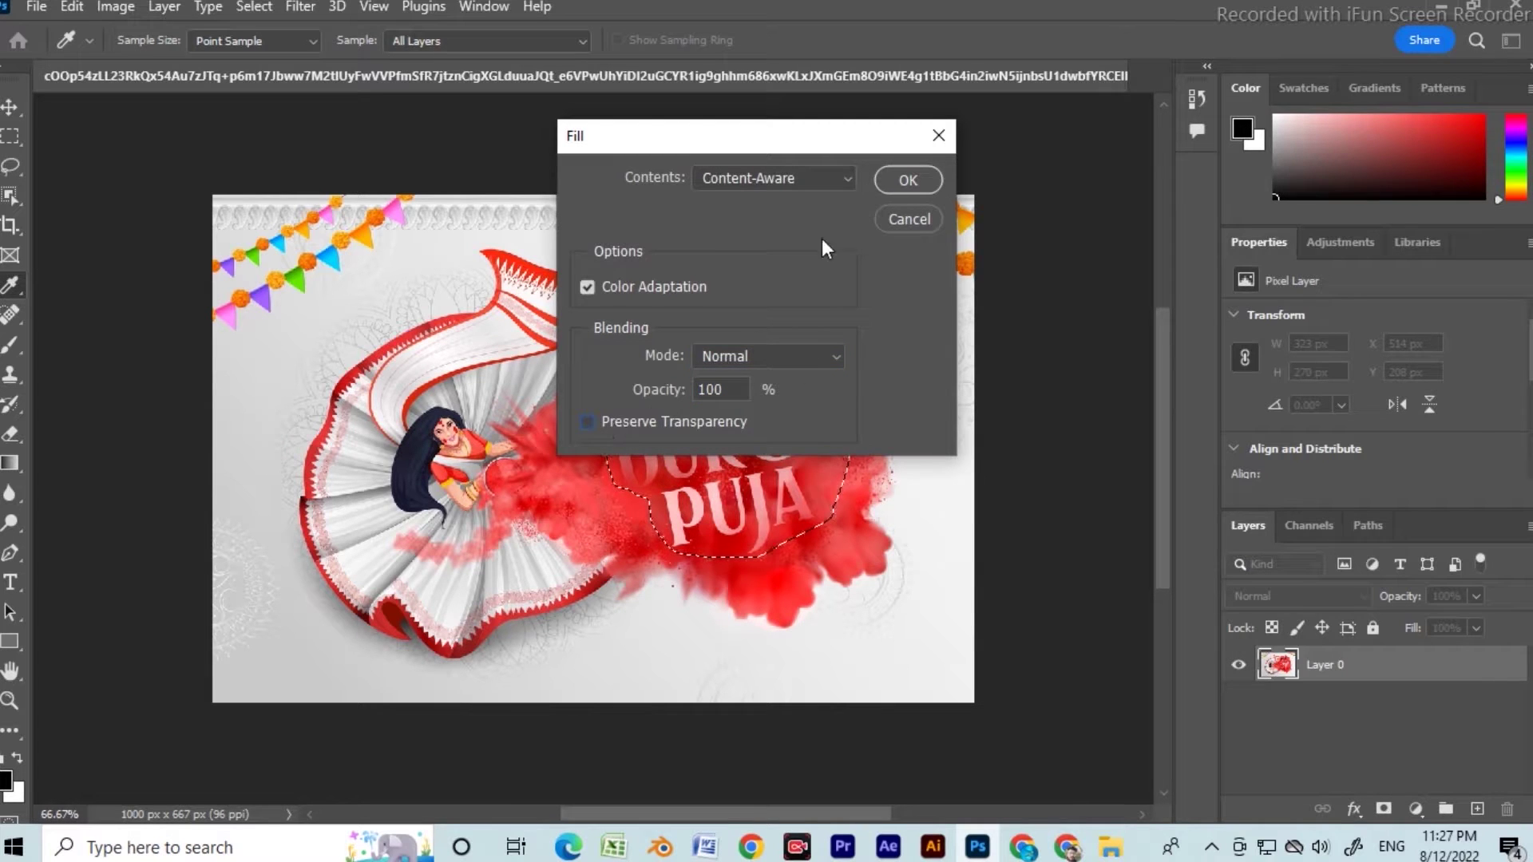
{"action": "left_click", "coordinate": [903, 179]}
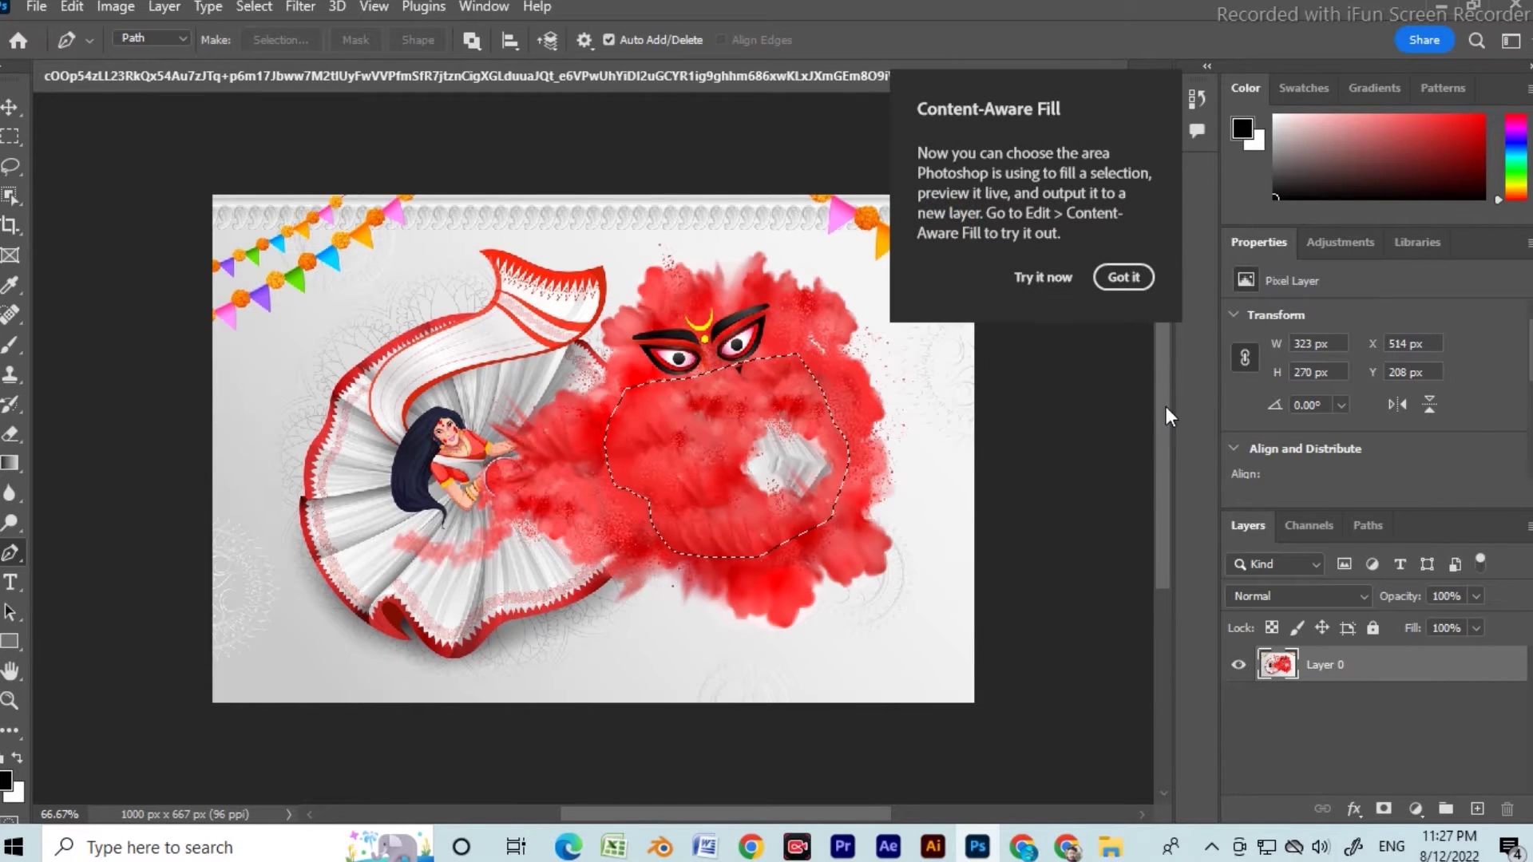
{"action": "key", "text": "ctrl+d"}
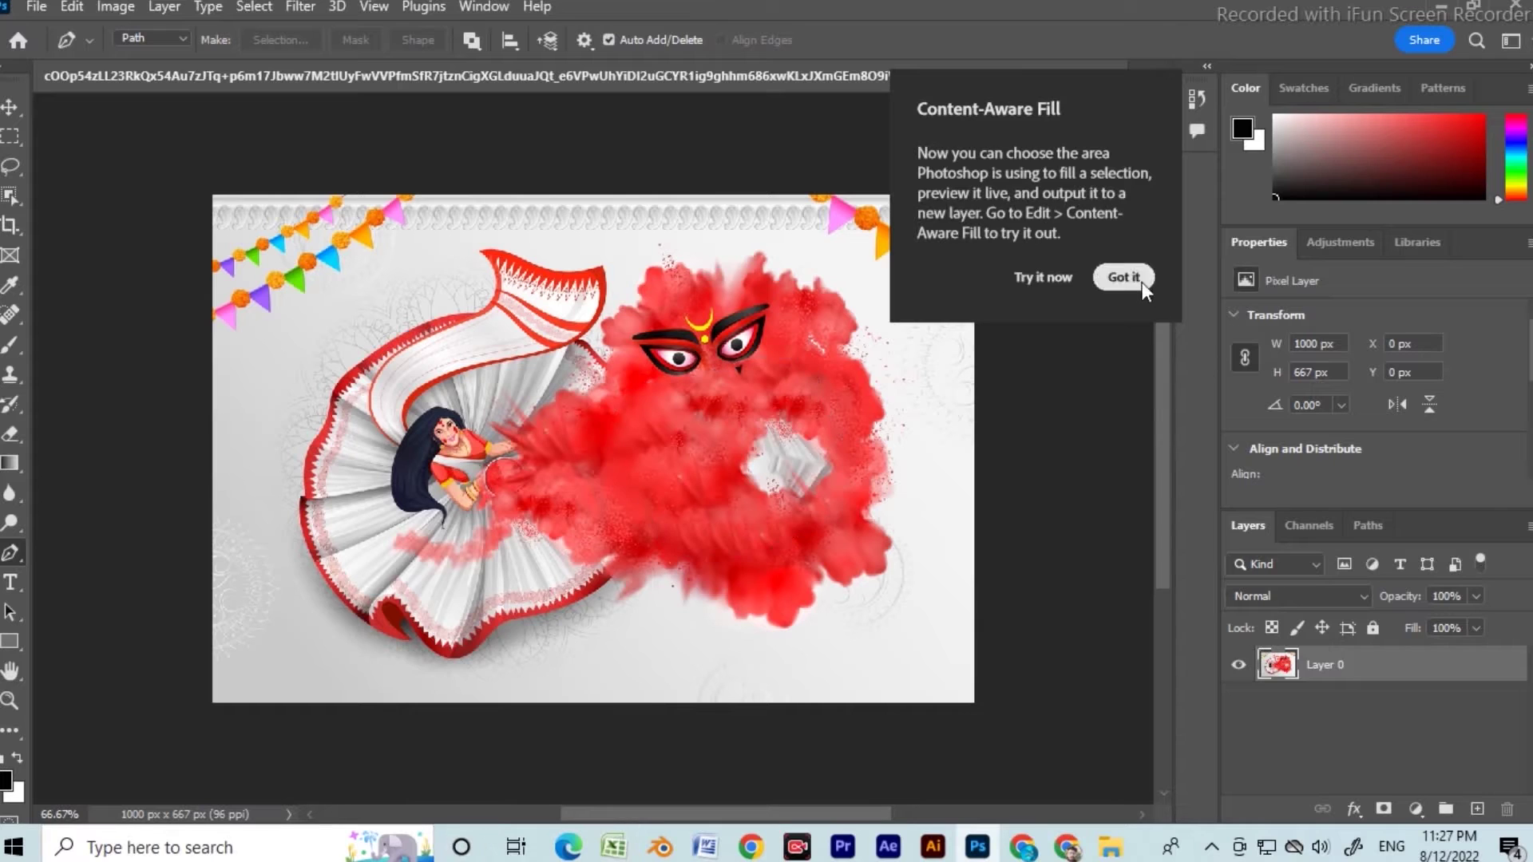
{"action": "left_click", "coordinate": [1124, 277]}
Select the leftover white patch in the red cloud with a marquee about 161 by 174 px, fill it Content-Aware, and deselect
{"action": "left_click", "coordinate": [10, 135]}
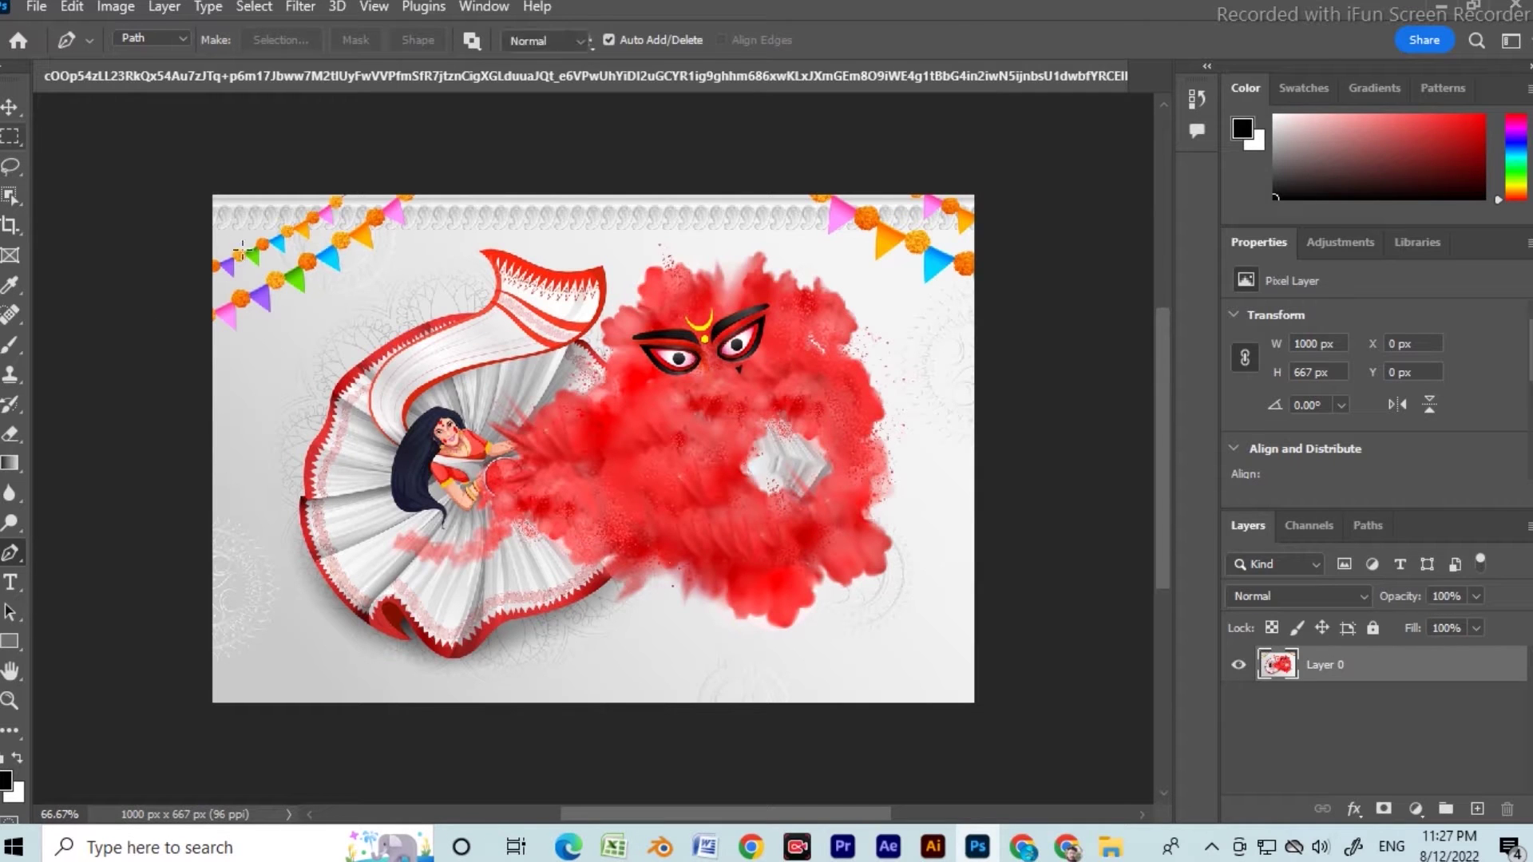
{"action": "left_click_drag", "start_coordinate": [731, 392], "coordinate": [852, 526]}
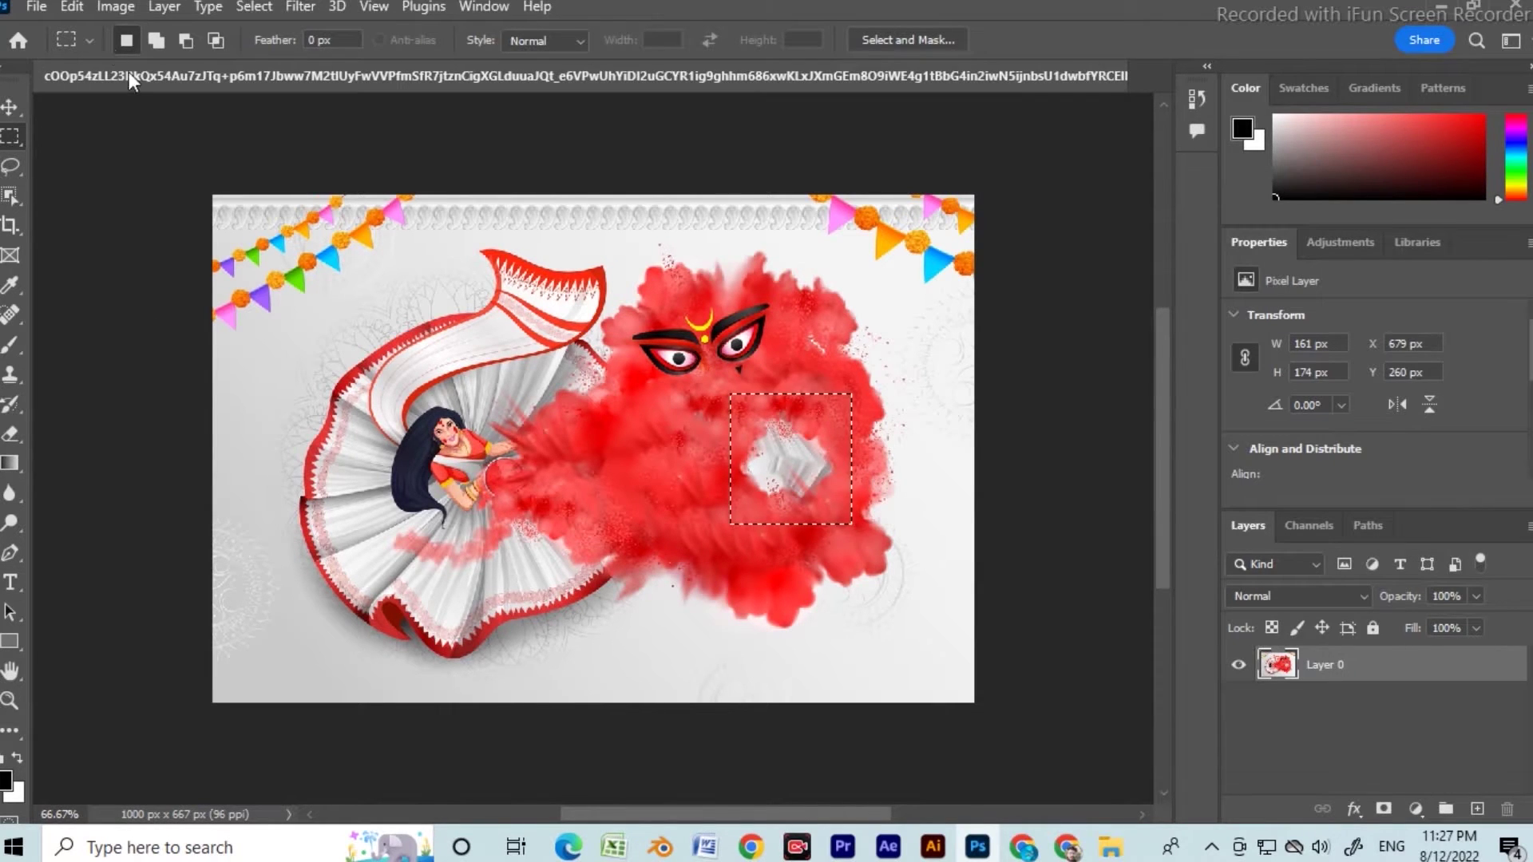
{"action": "left_click", "coordinate": [71, 6]}
{"action": "left_click", "coordinate": [171, 366]}
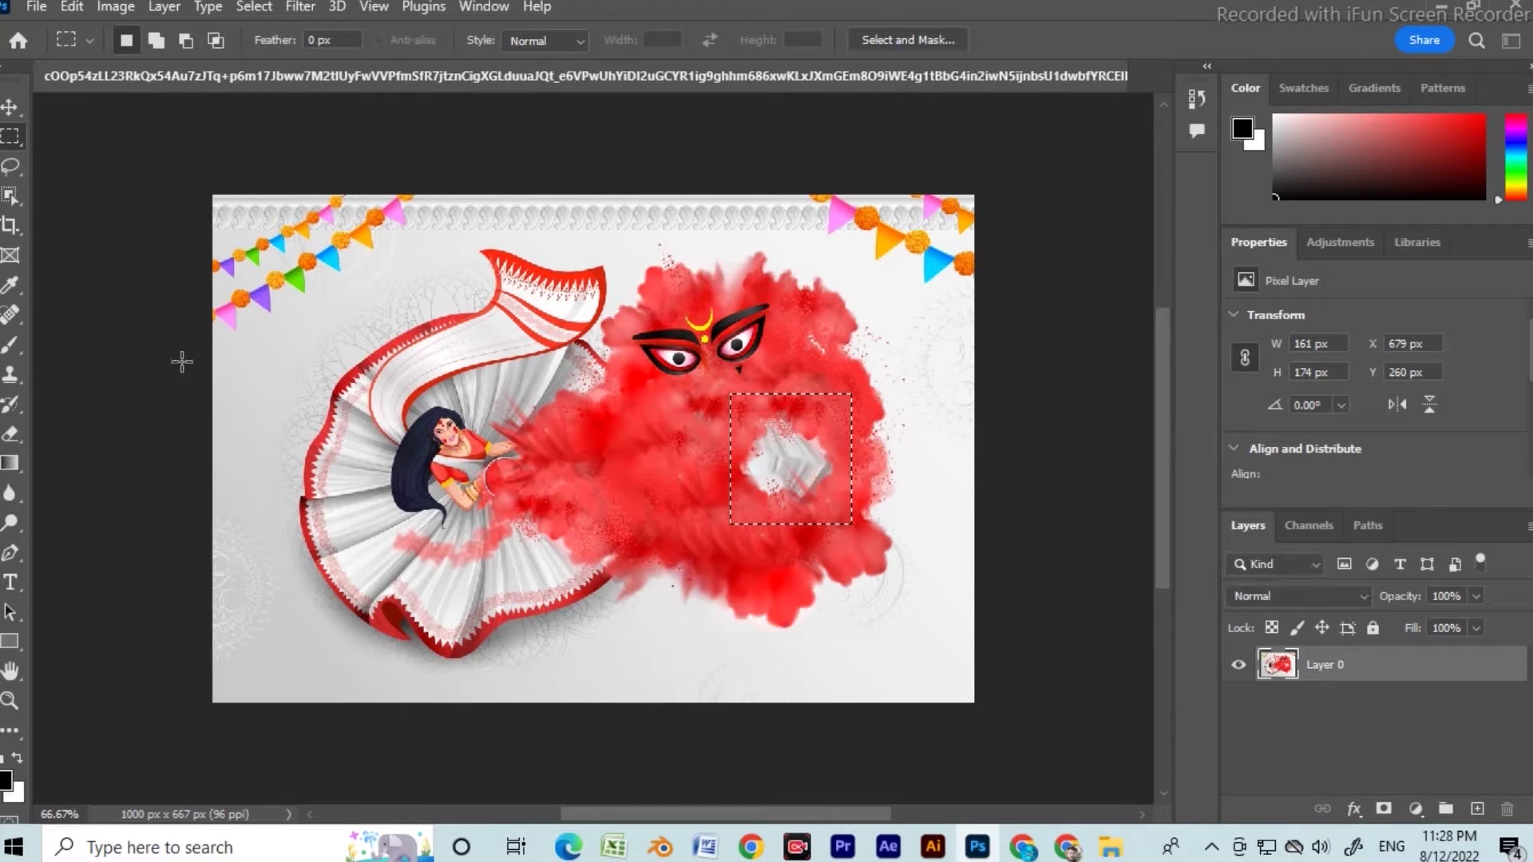
{"action": "key", "text": "ctrl+d"}
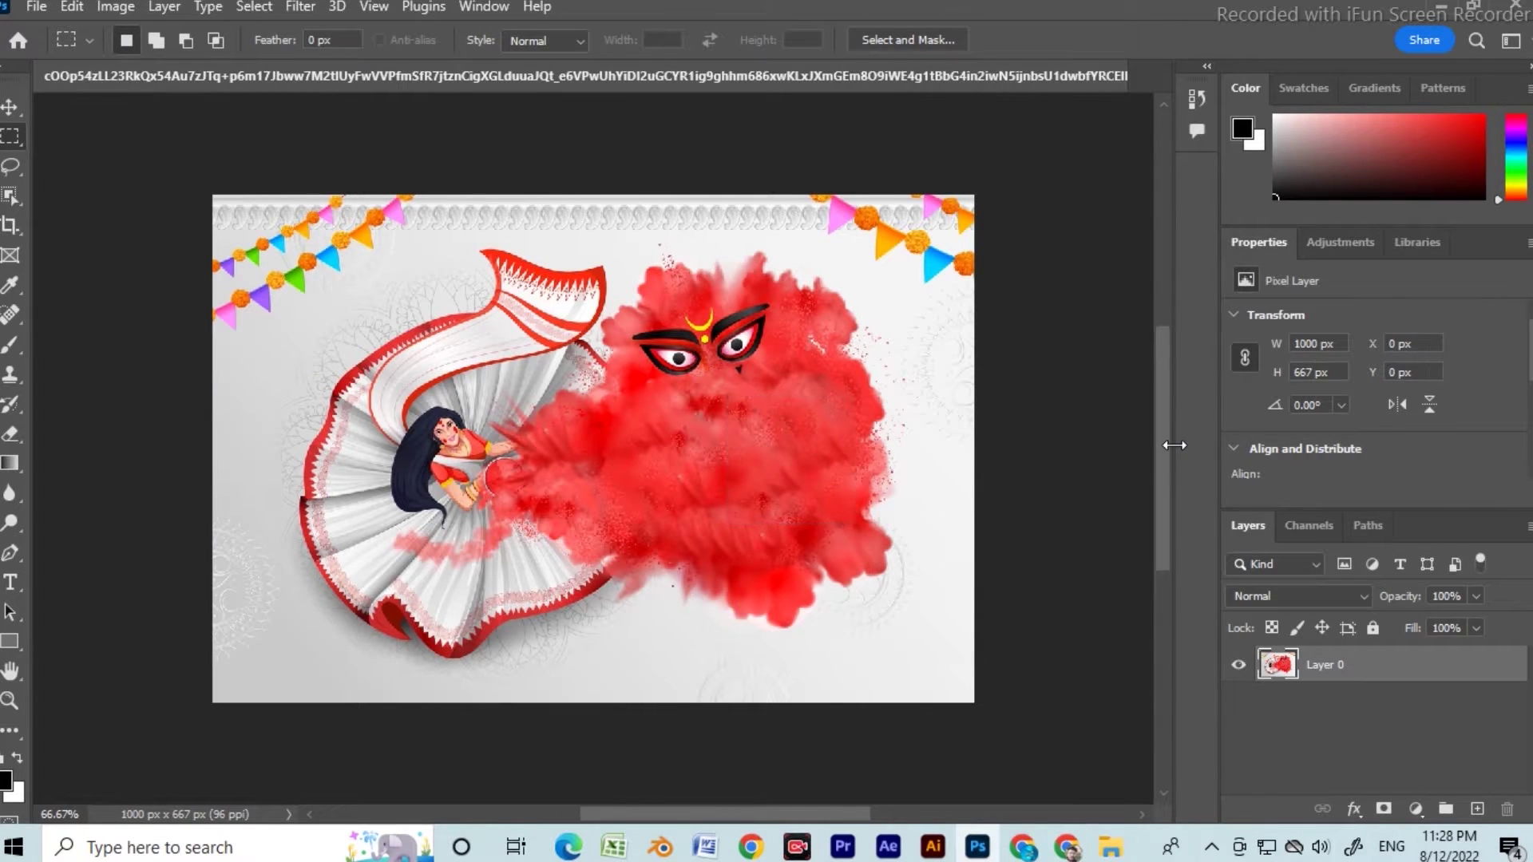
Examine the filled red cloud at closer and wider magnifications
{"action": "key", "text": "ctrl+plus"}
{"action": "key", "text": "ctrl+plus"}
{"action": "key", "text": "ctrl+minus"}
{"action": "key", "text": "ctrl+minus"}
{"action": "key", "text": "ctrl+plus"}
{"action": "key", "text": "ctrl+minus"}
{"action": "key", "text": "ctrl+plus"}
{"action": "key", "text": "ctrl+minus"}
{"action": "key", "text": "ctrl+plus"}
{"action": "key", "text": "ctrl+minus"}
{"action": "key", "text": "ctrl+plus"}
{"action": "key", "text": "ctrl+minus"}
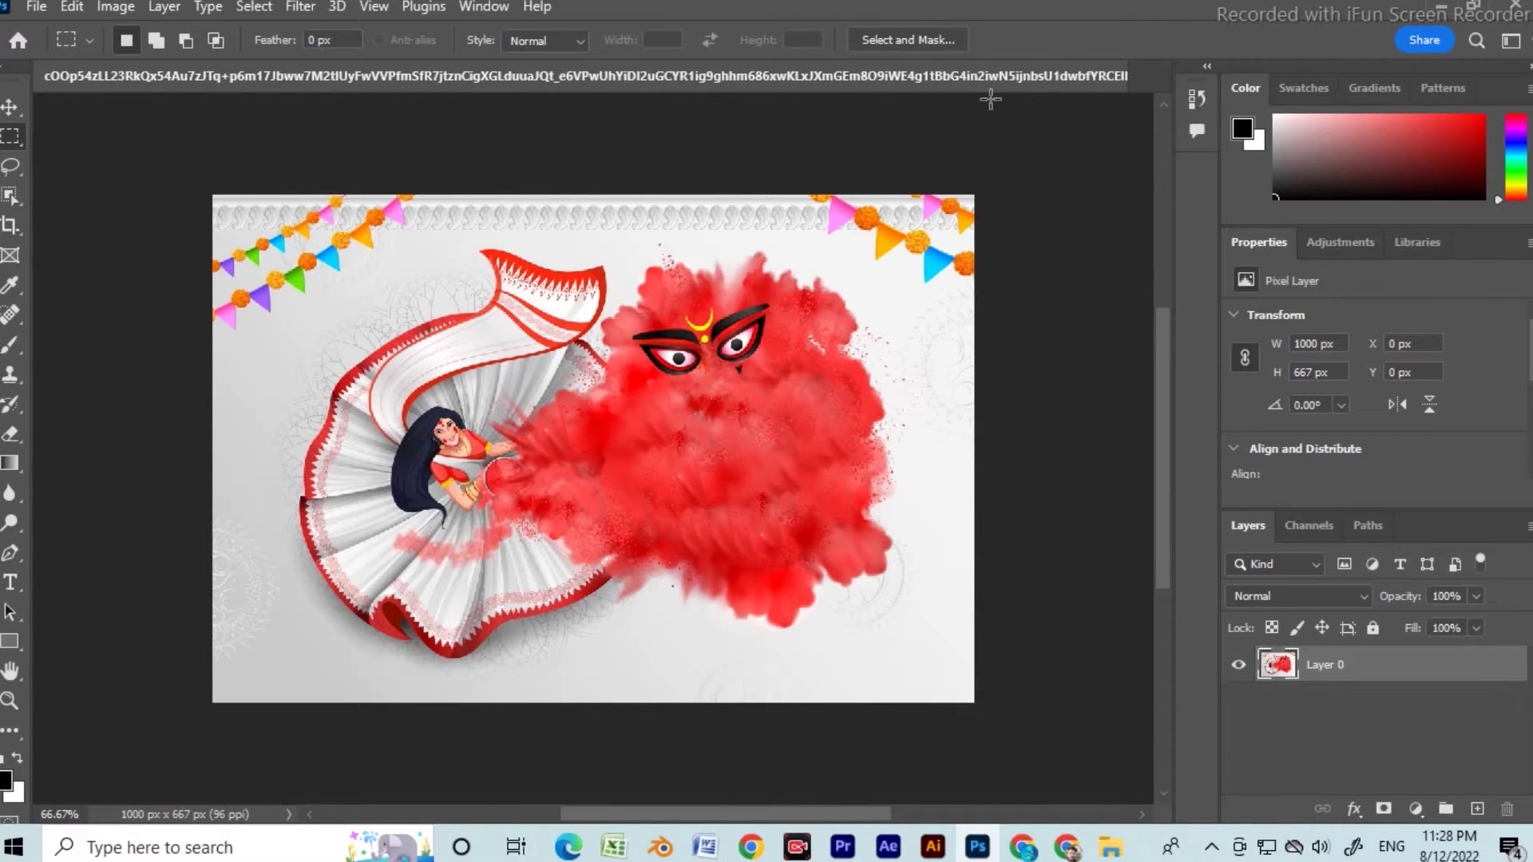
{"action": "left_click", "coordinate": [484, 7]}
{"action": "mouse_move", "coordinate": [548, 854]}
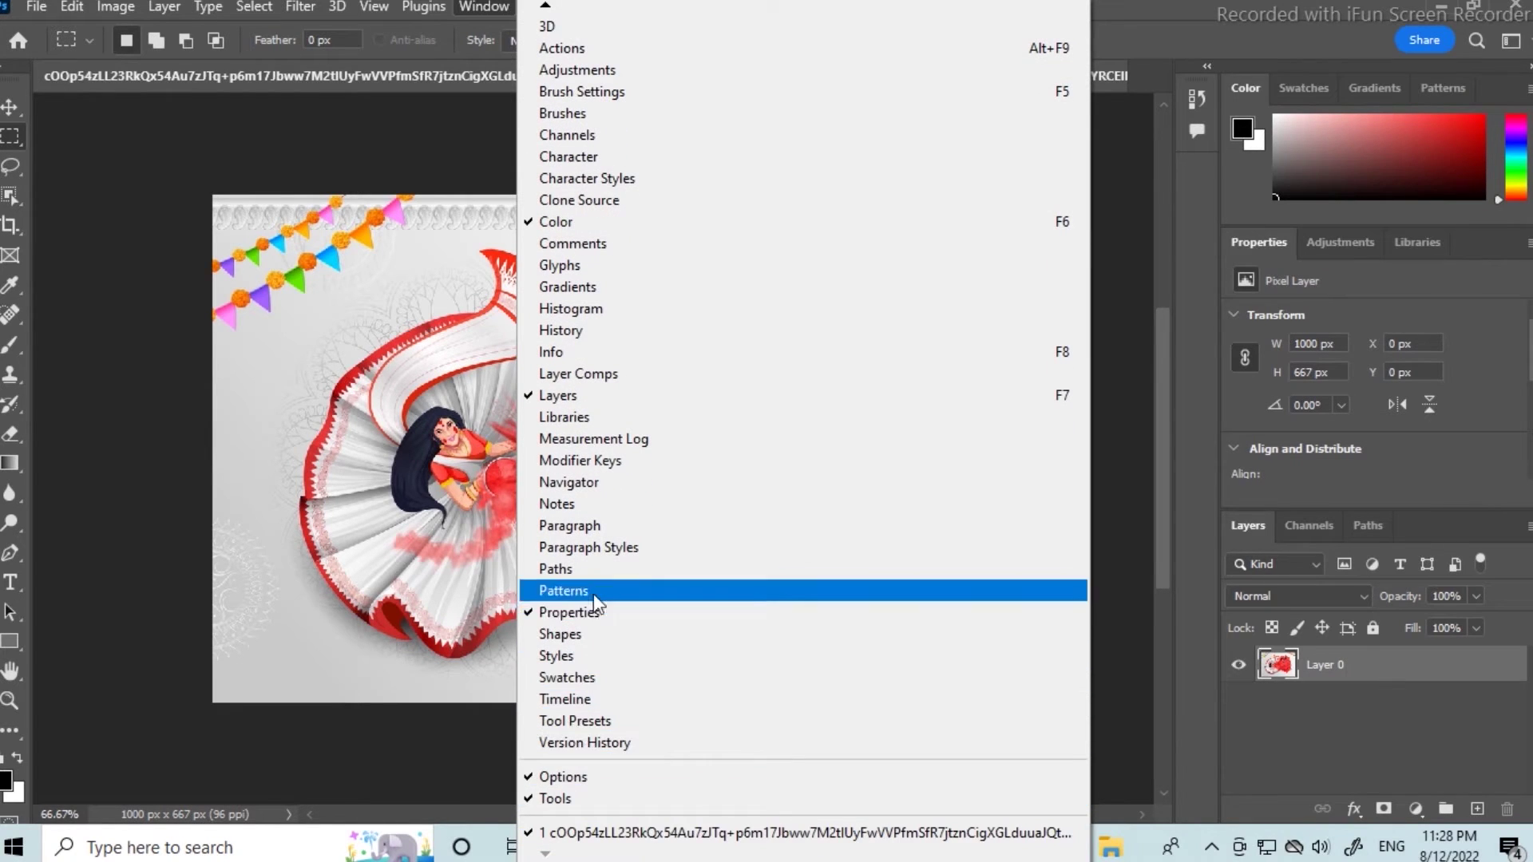
{"action": "left_click", "coordinate": [583, 611]}
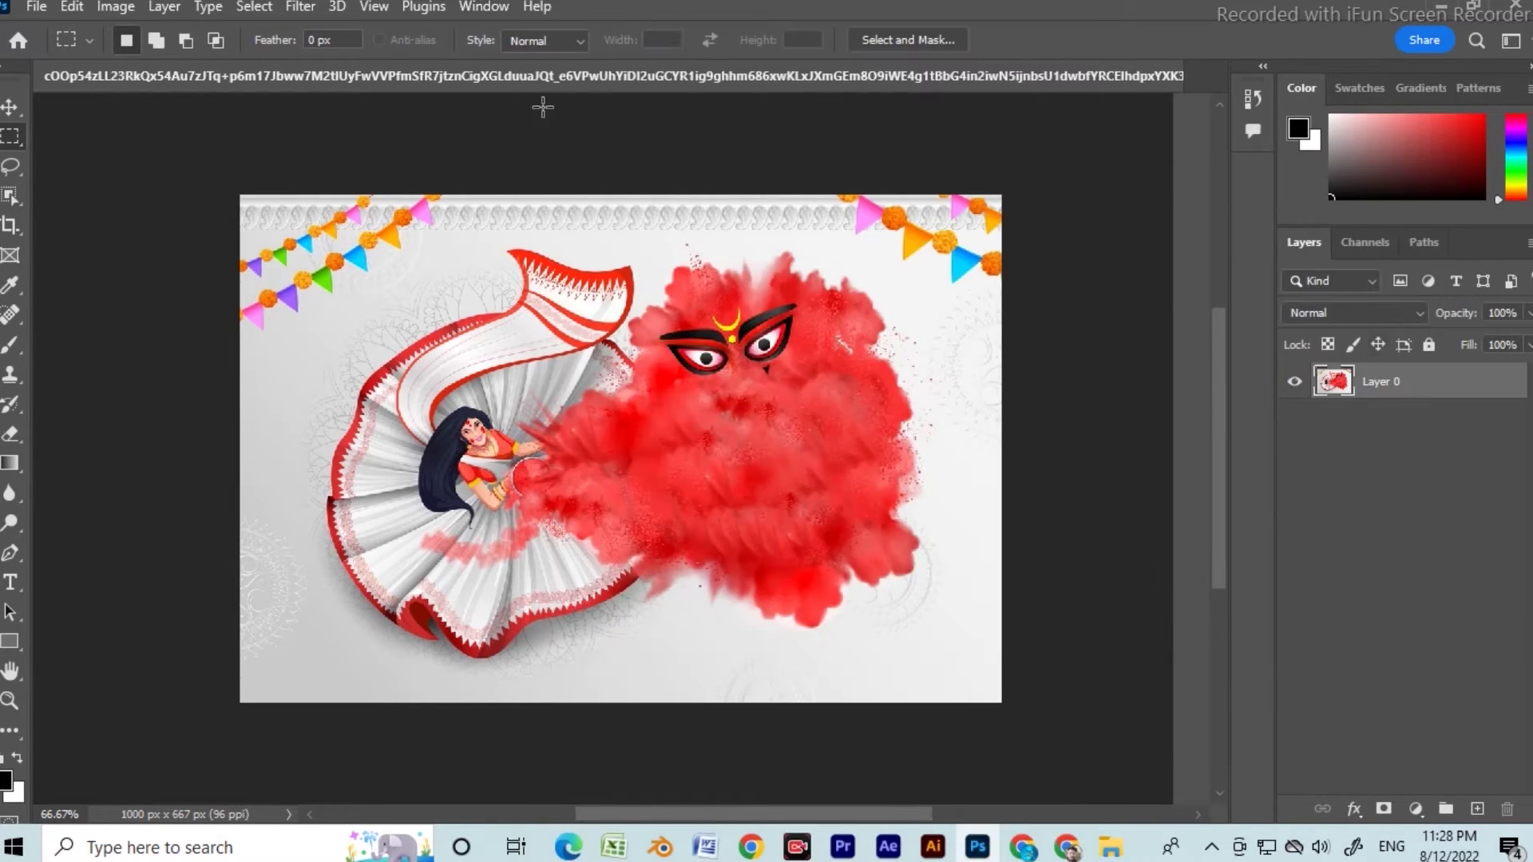
{"action": "left_click", "coordinate": [484, 6]}
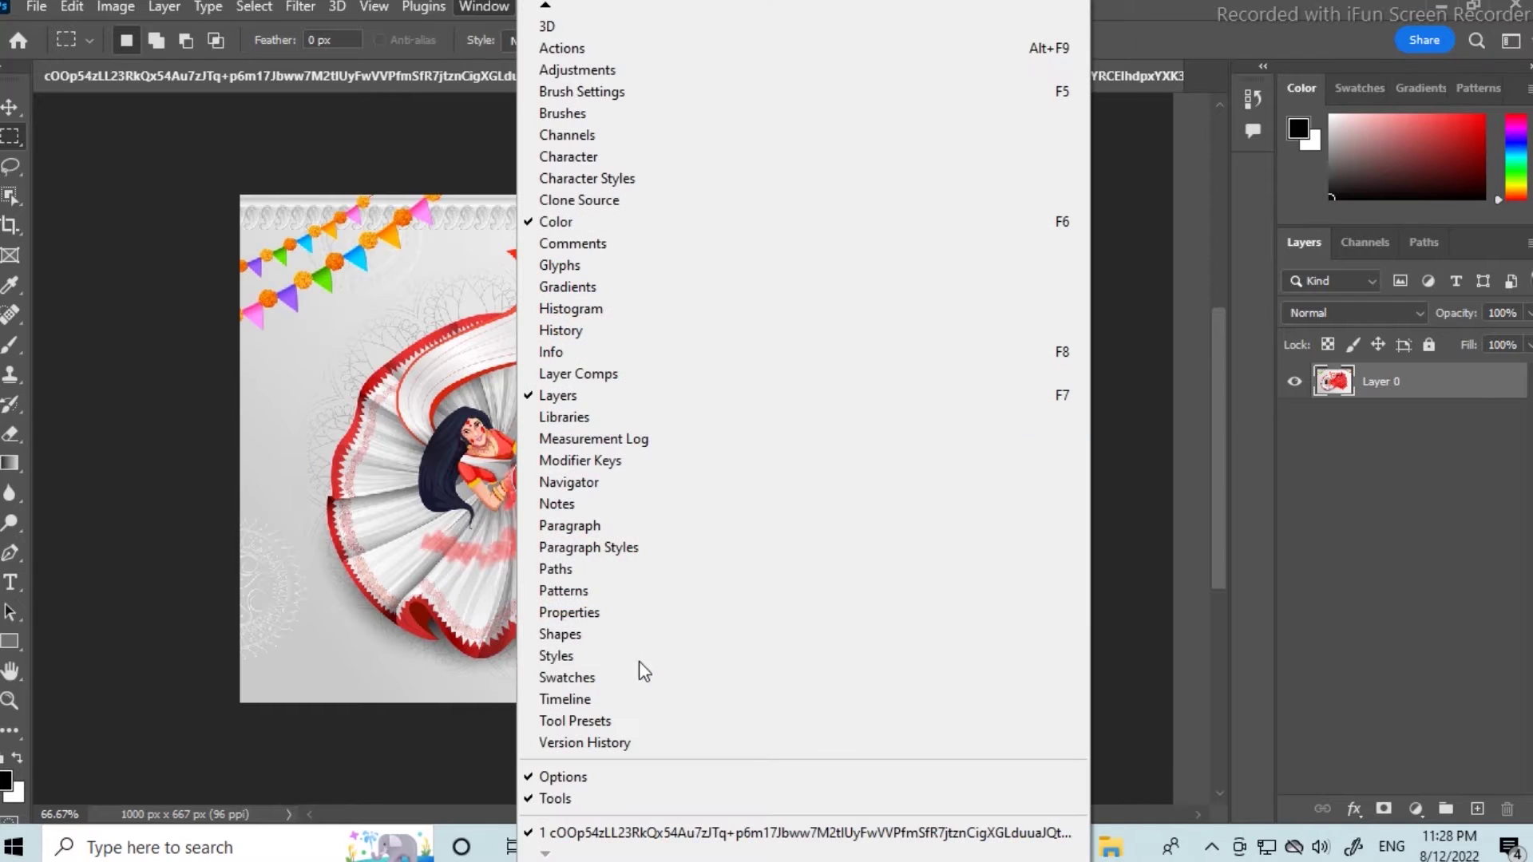
{"action": "left_click", "coordinate": [612, 615]}
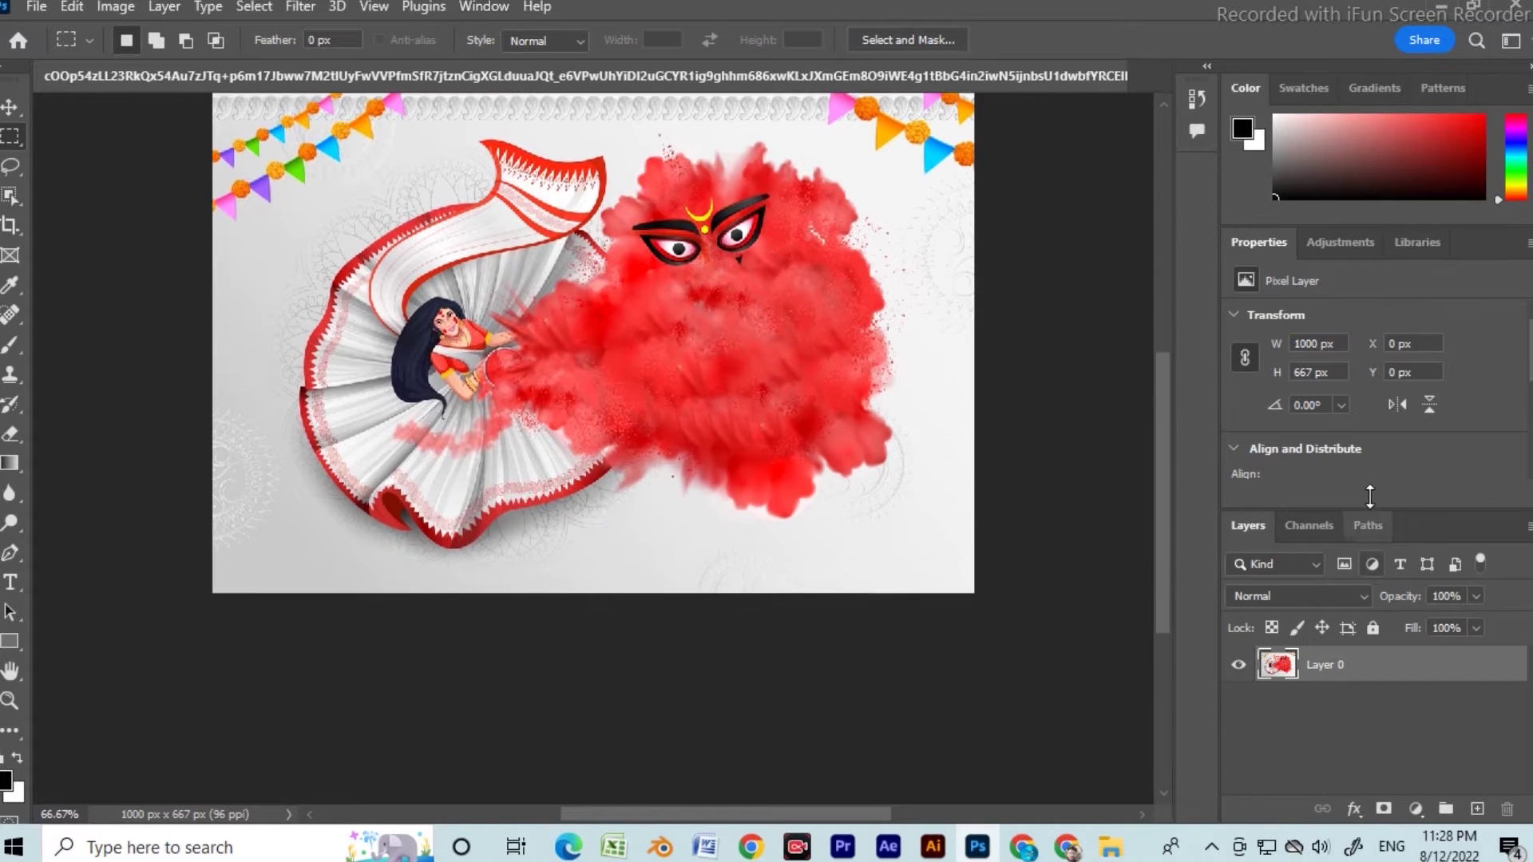
Remove the background of Layer 0 with the Remove Background quick action and check the result by toggling the layer's visibility
{"action": "scroll", "coordinate": [1445, 409], "scroll_direction": "down", "scroll_amount": 3}
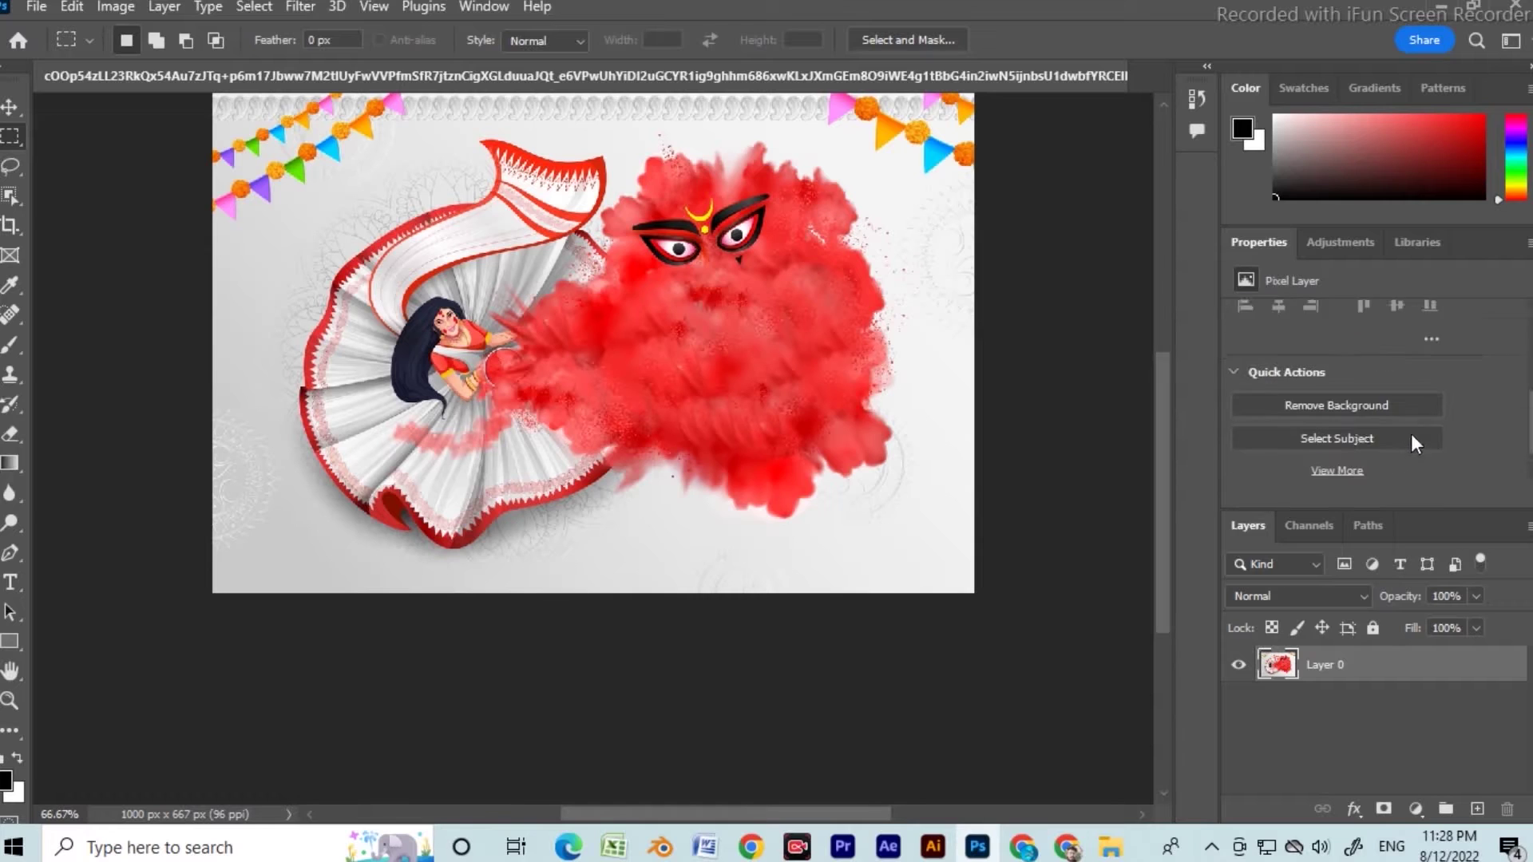
{"action": "left_click", "coordinate": [1319, 383]}
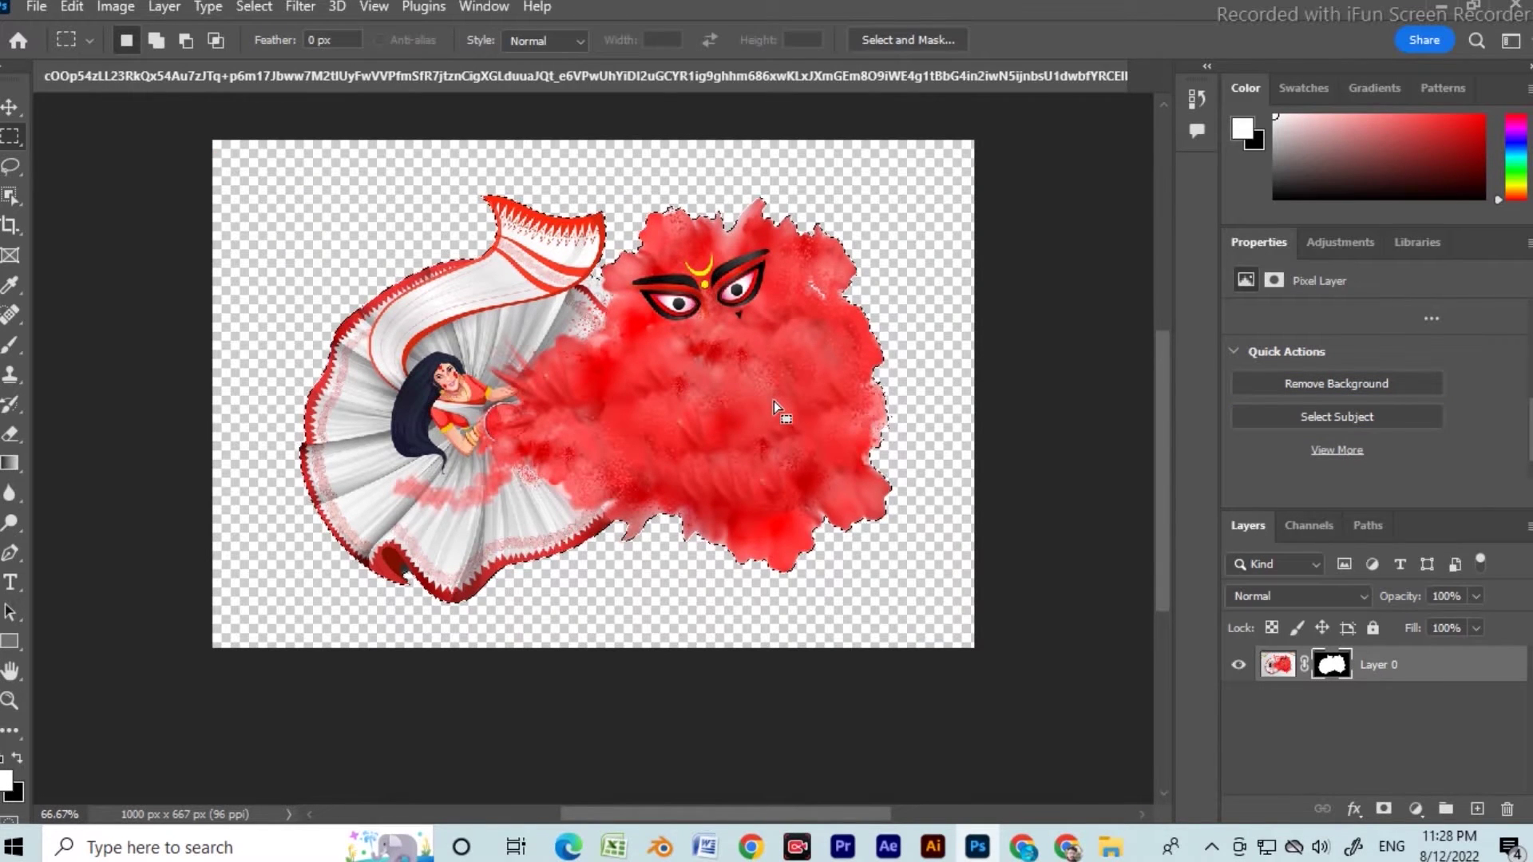
{"action": "left_click", "coordinate": [1240, 666]}
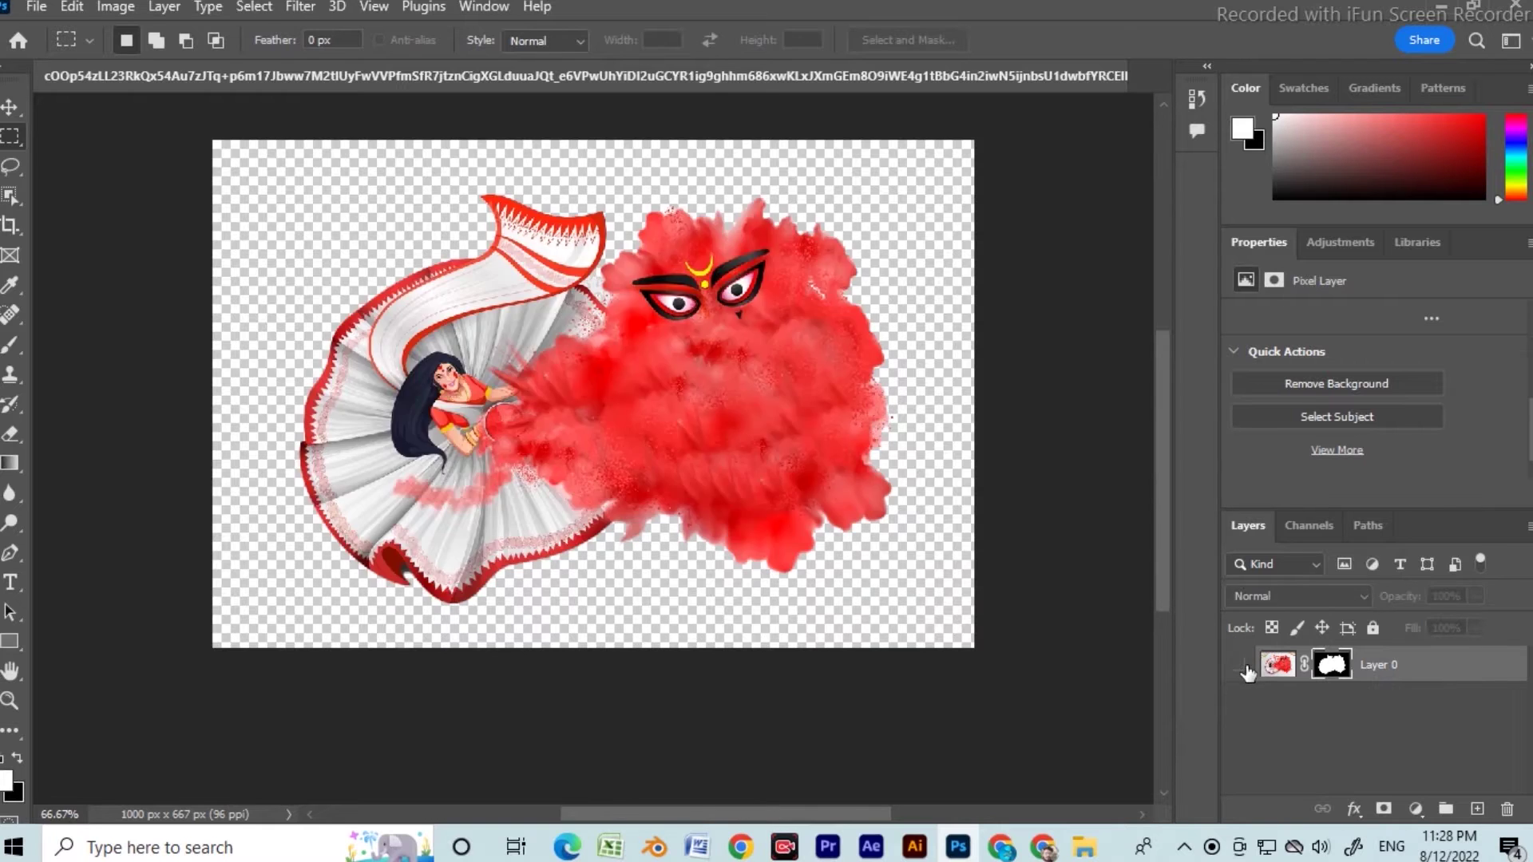
{"action": "left_click", "coordinate": [1239, 665]}
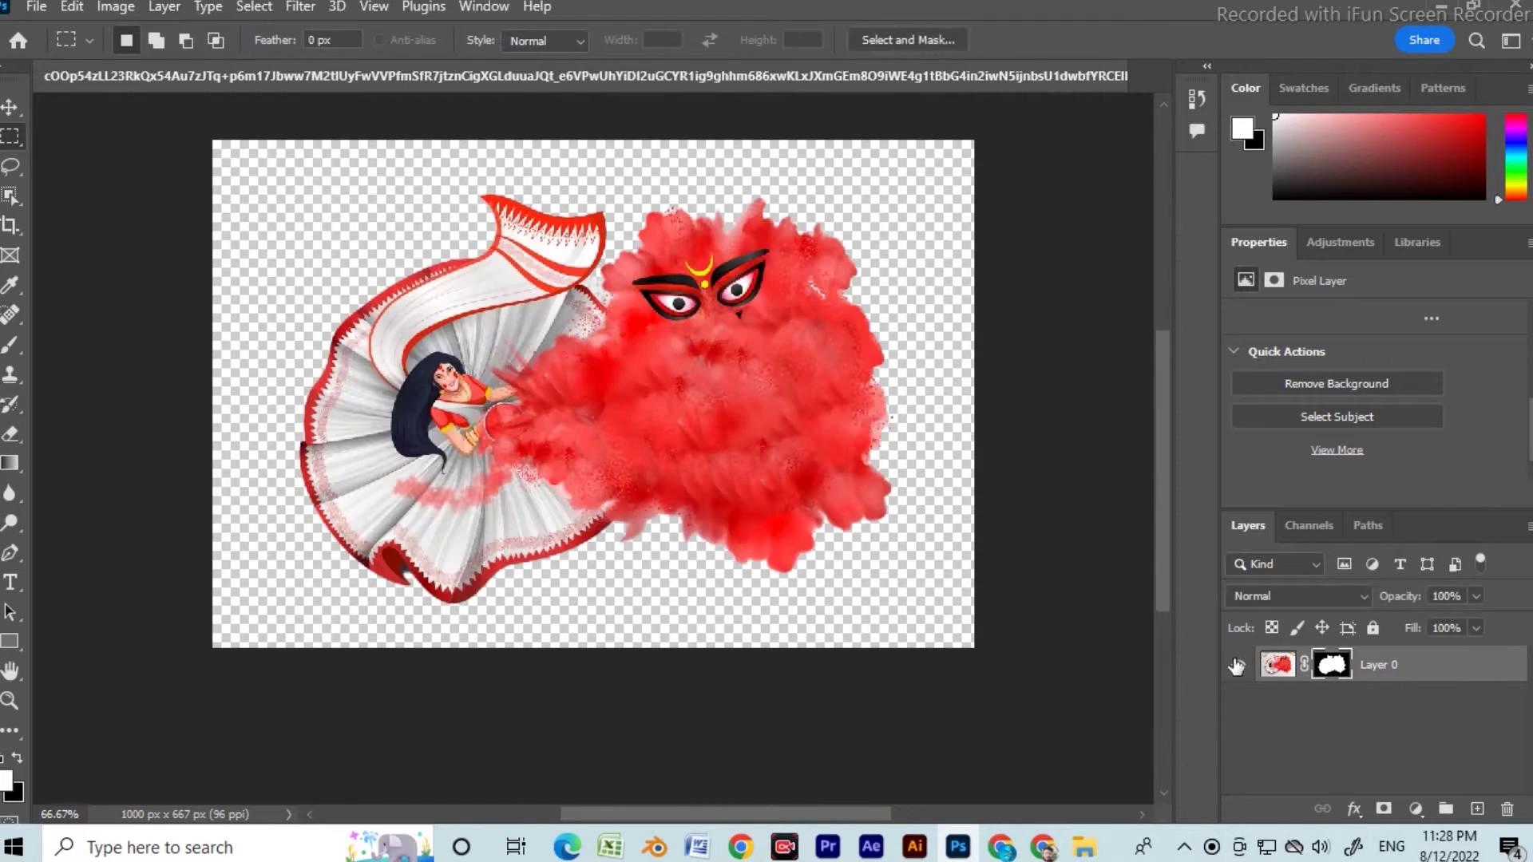
Convert the masked Layer 0 to a smart object and toggle its visibility to check it
{"action": "right_click", "coordinate": [1354, 675]}
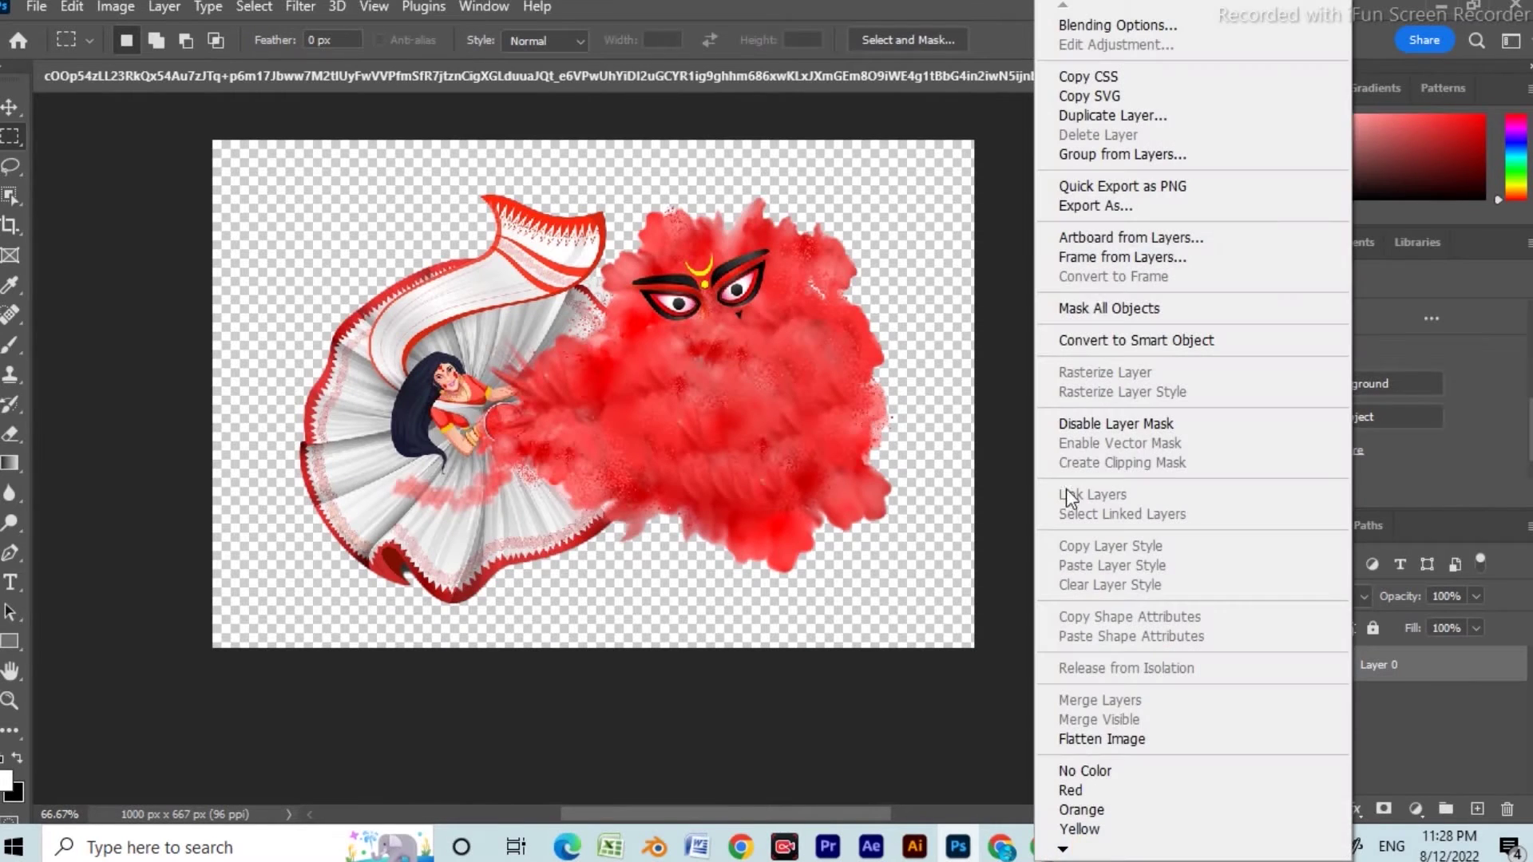
{"action": "left_click", "coordinate": [1090, 341]}
{"action": "left_click", "coordinate": [1240, 665]}
{"action": "left_click", "coordinate": [1240, 665]}
{"action": "left_click", "coordinate": [1240, 666]}
{"action": "left_click", "coordinate": [1240, 665]}
Rasterize the Layer 0 smart object and toggle its visibility to check it
{"action": "right_click", "coordinate": [1305, 671]}
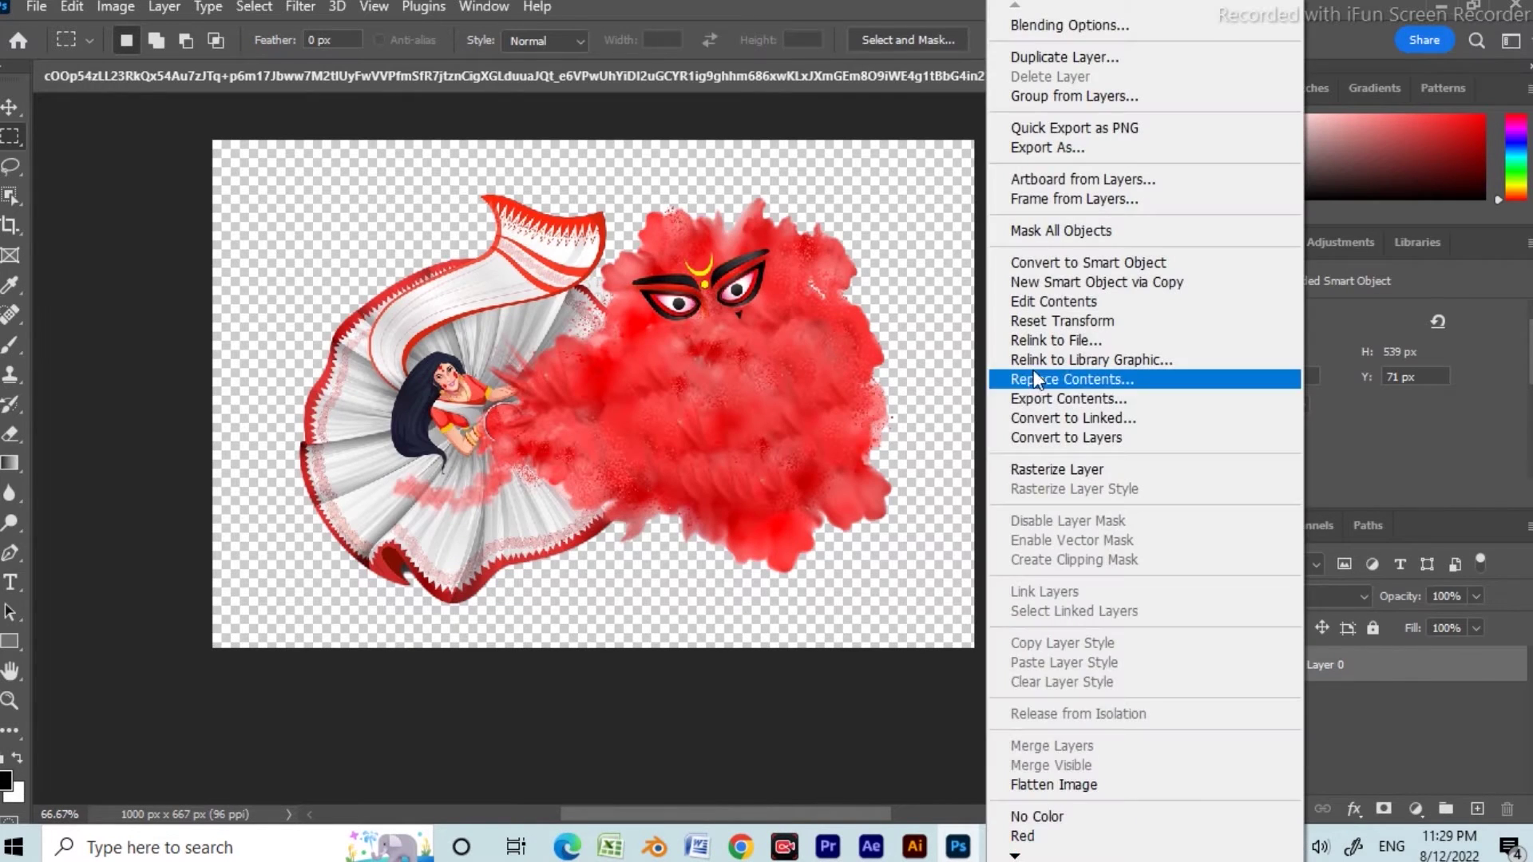
{"action": "left_click", "coordinate": [1066, 471]}
{"action": "left_click", "coordinate": [1239, 666]}
{"action": "left_click", "coordinate": [1239, 667]}
{"action": "left_click", "coordinate": [1238, 666]}
{"action": "left_click", "coordinate": [1239, 667]}
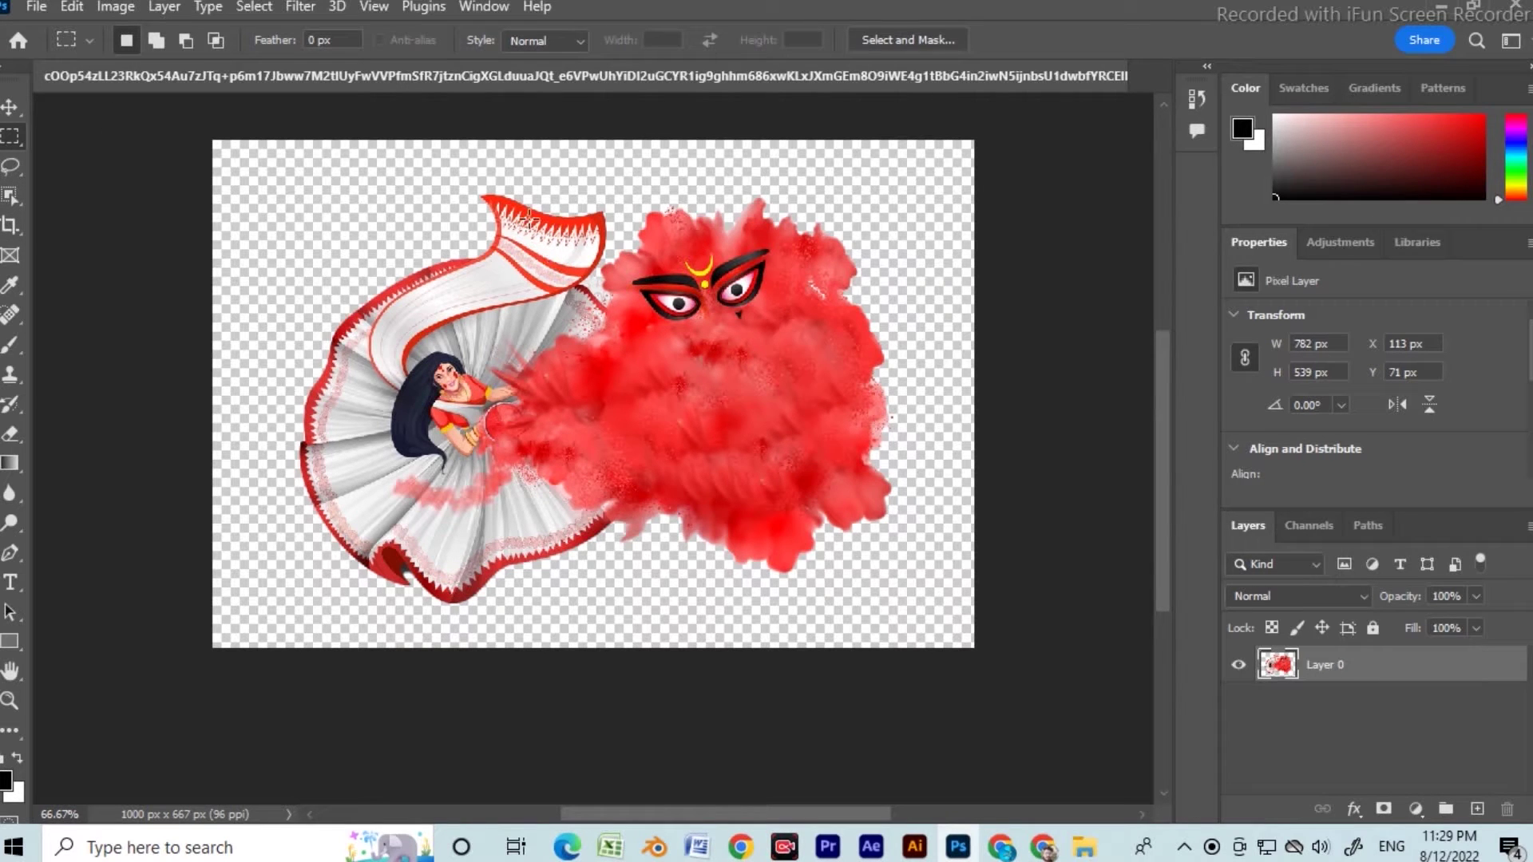
Select the red powder cloud with the Object Selection tool in Rectangle mode
{"action": "left_click_drag", "start_coordinate": [485, 207], "coordinate": [943, 570]}
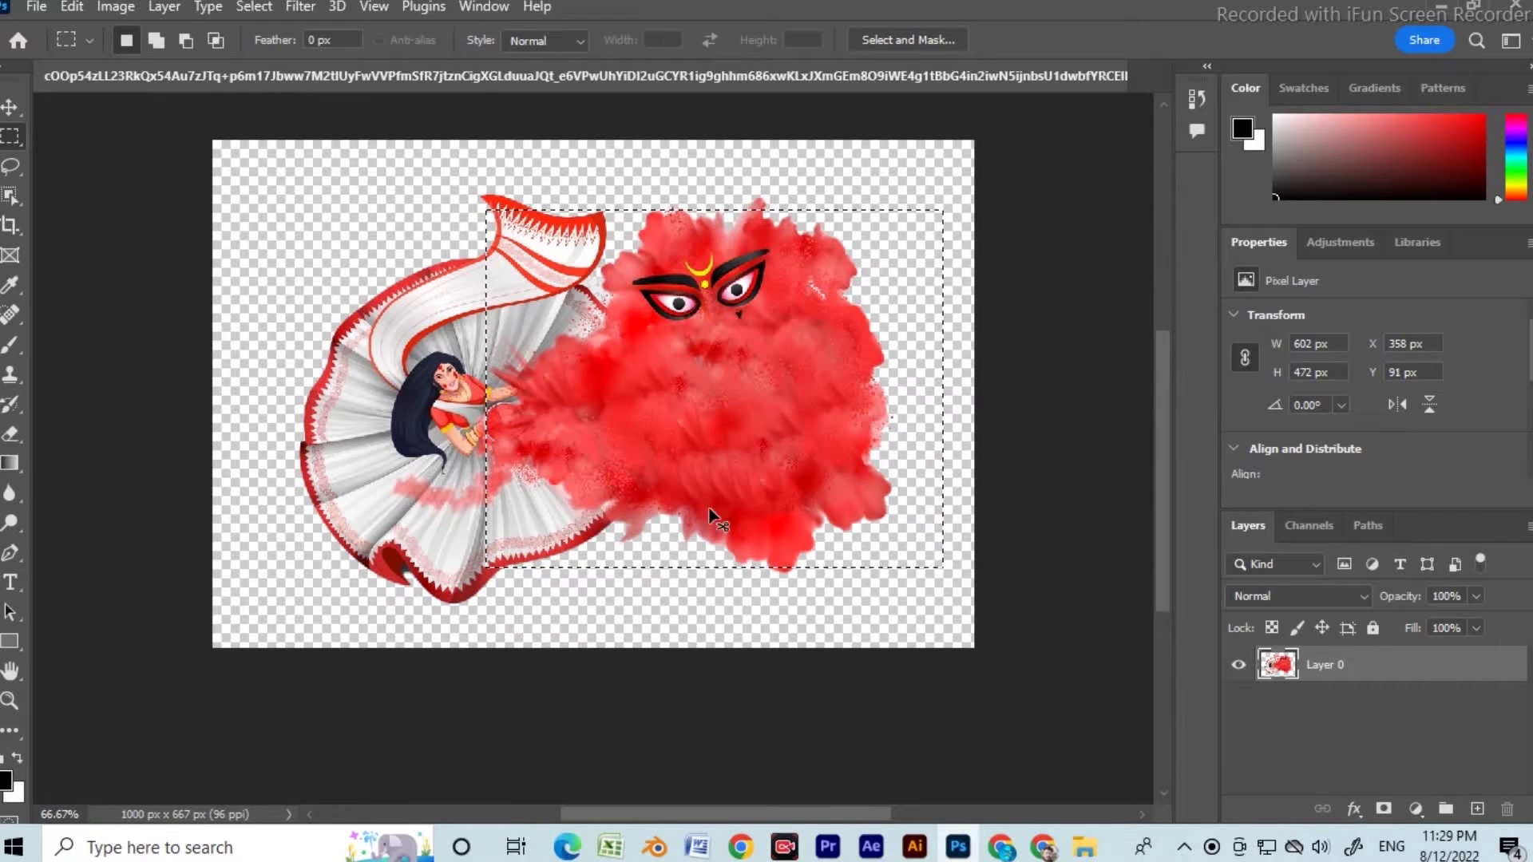
{"action": "key", "text": "ctrl+d"}
{"action": "left_click", "coordinate": [11, 194]}
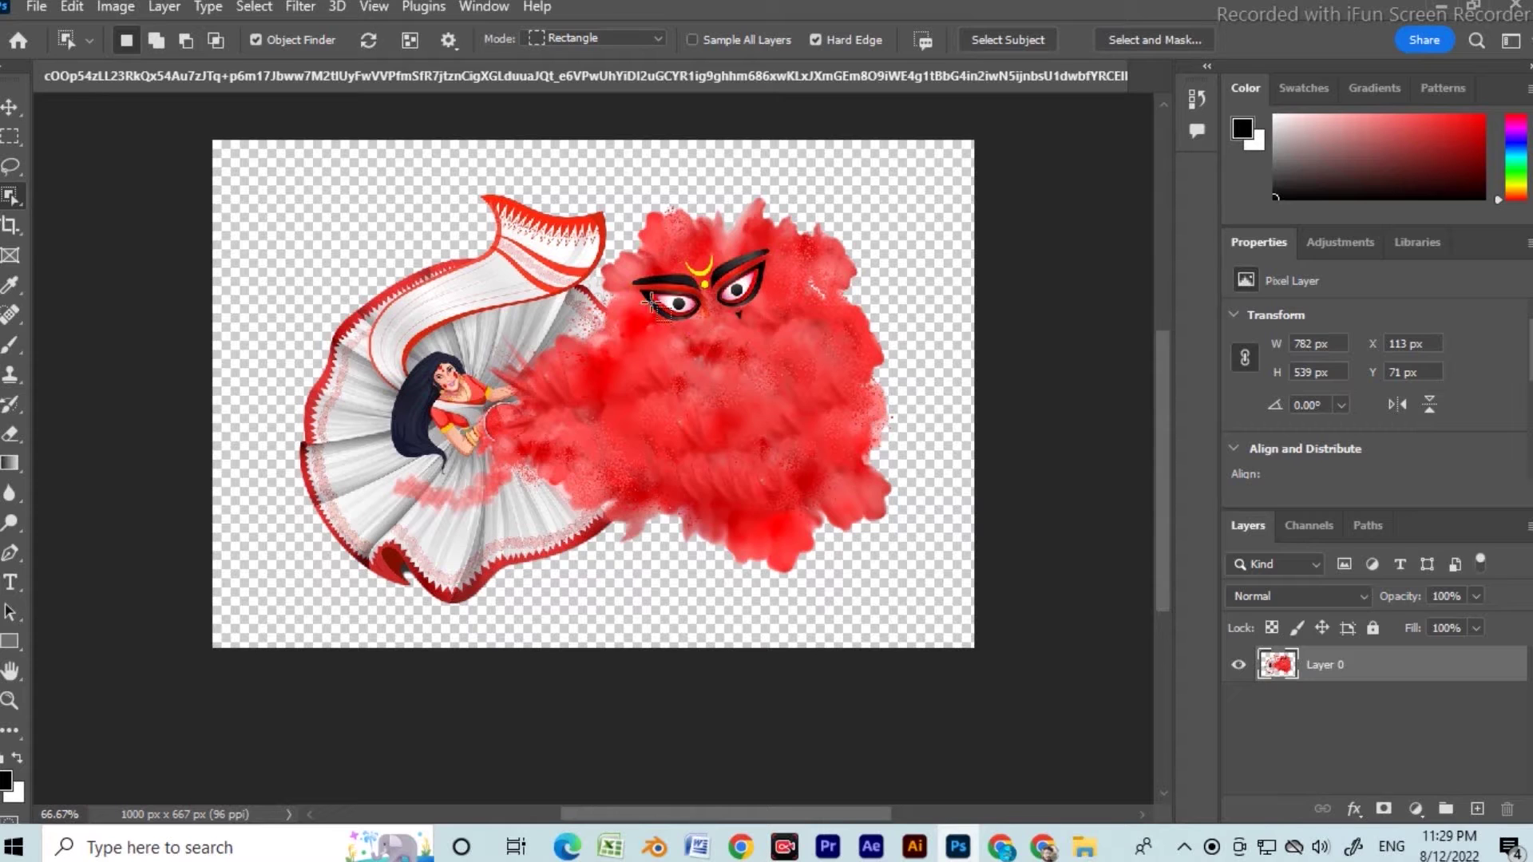
{"action": "left_click_drag", "start_coordinate": [550, 215], "coordinate": [908, 565]}
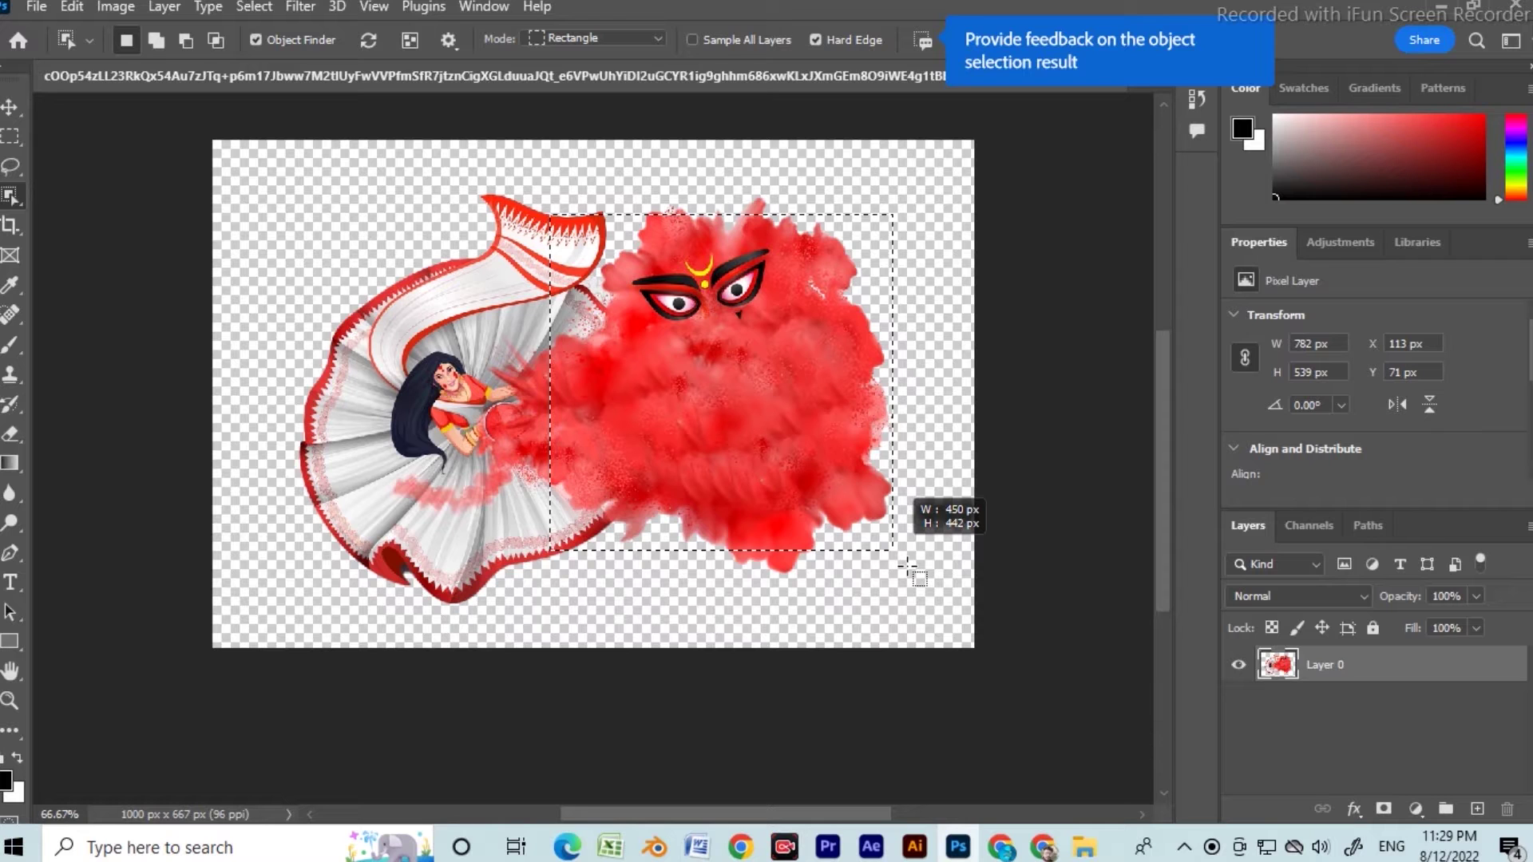
{"action": "left_click", "coordinate": [1044, 848]}
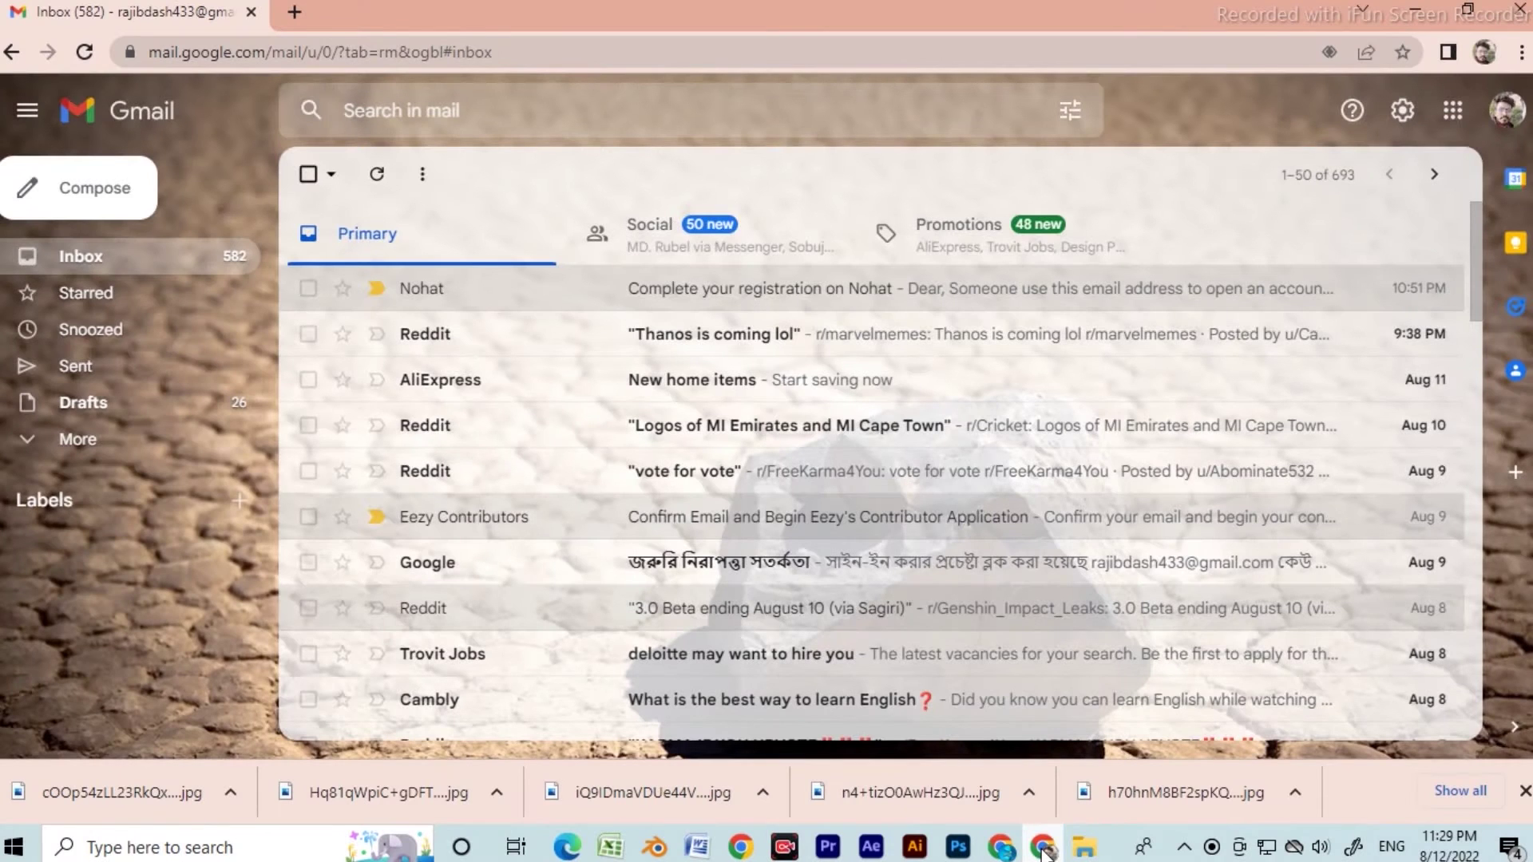
{"action": "key", "text": "alt+Tab"}
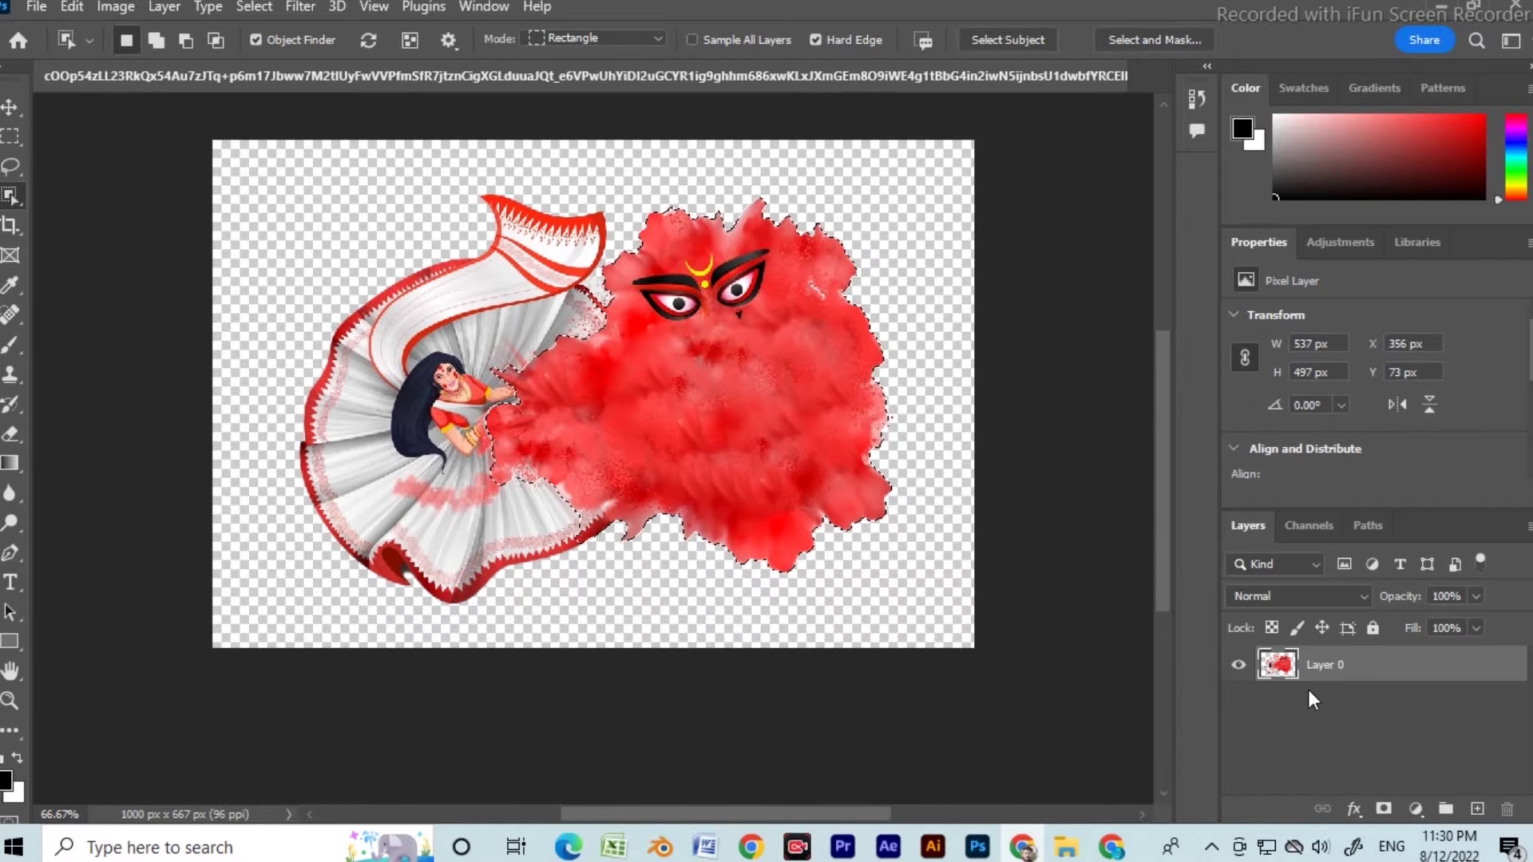
{"action": "left_click", "coordinate": [1366, 730]}
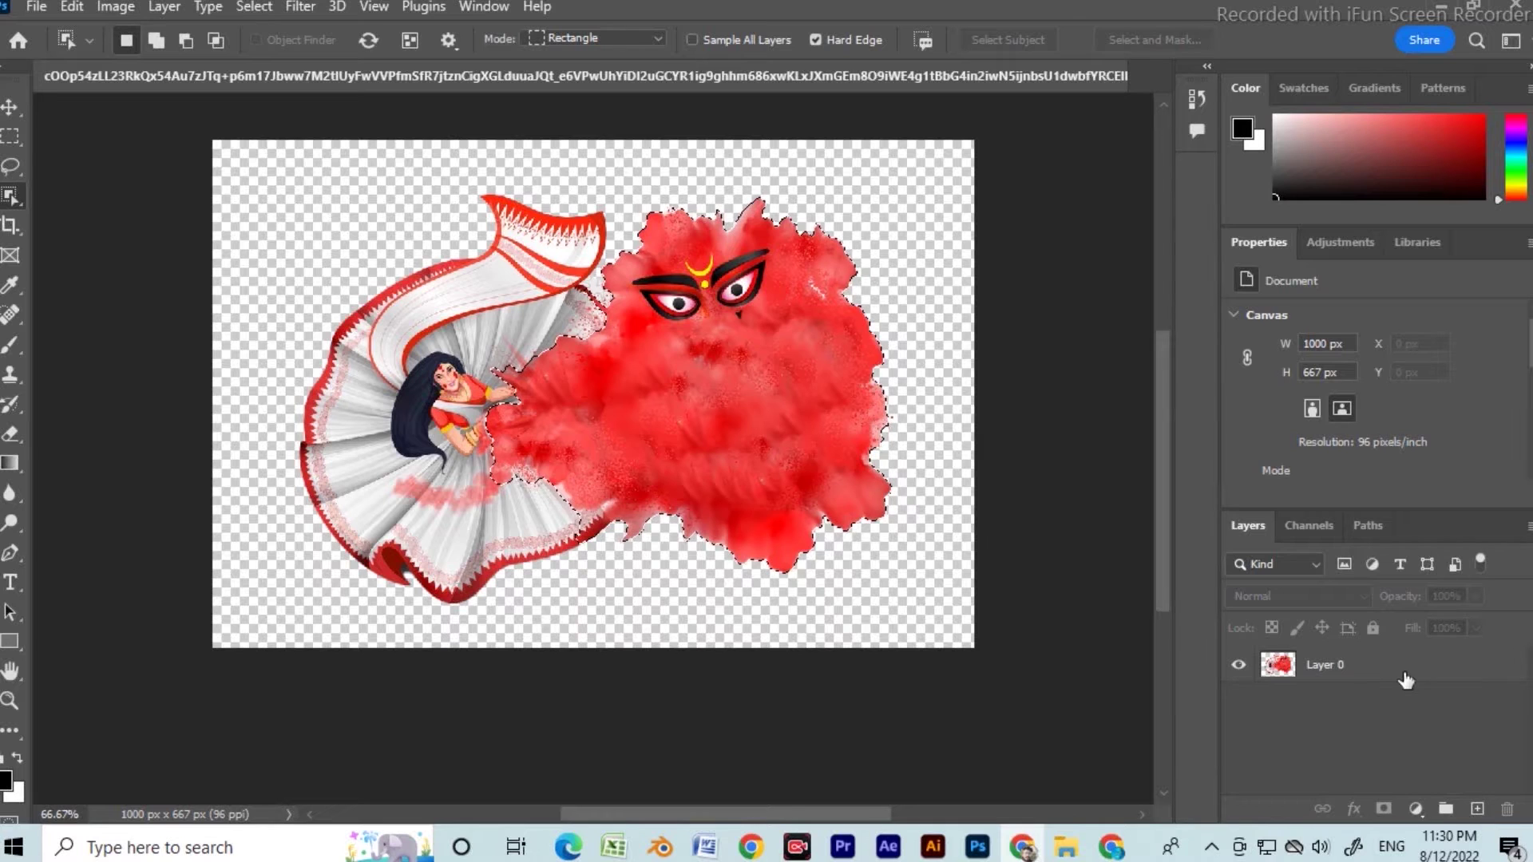
{"action": "left_click", "coordinate": [1282, 675]}
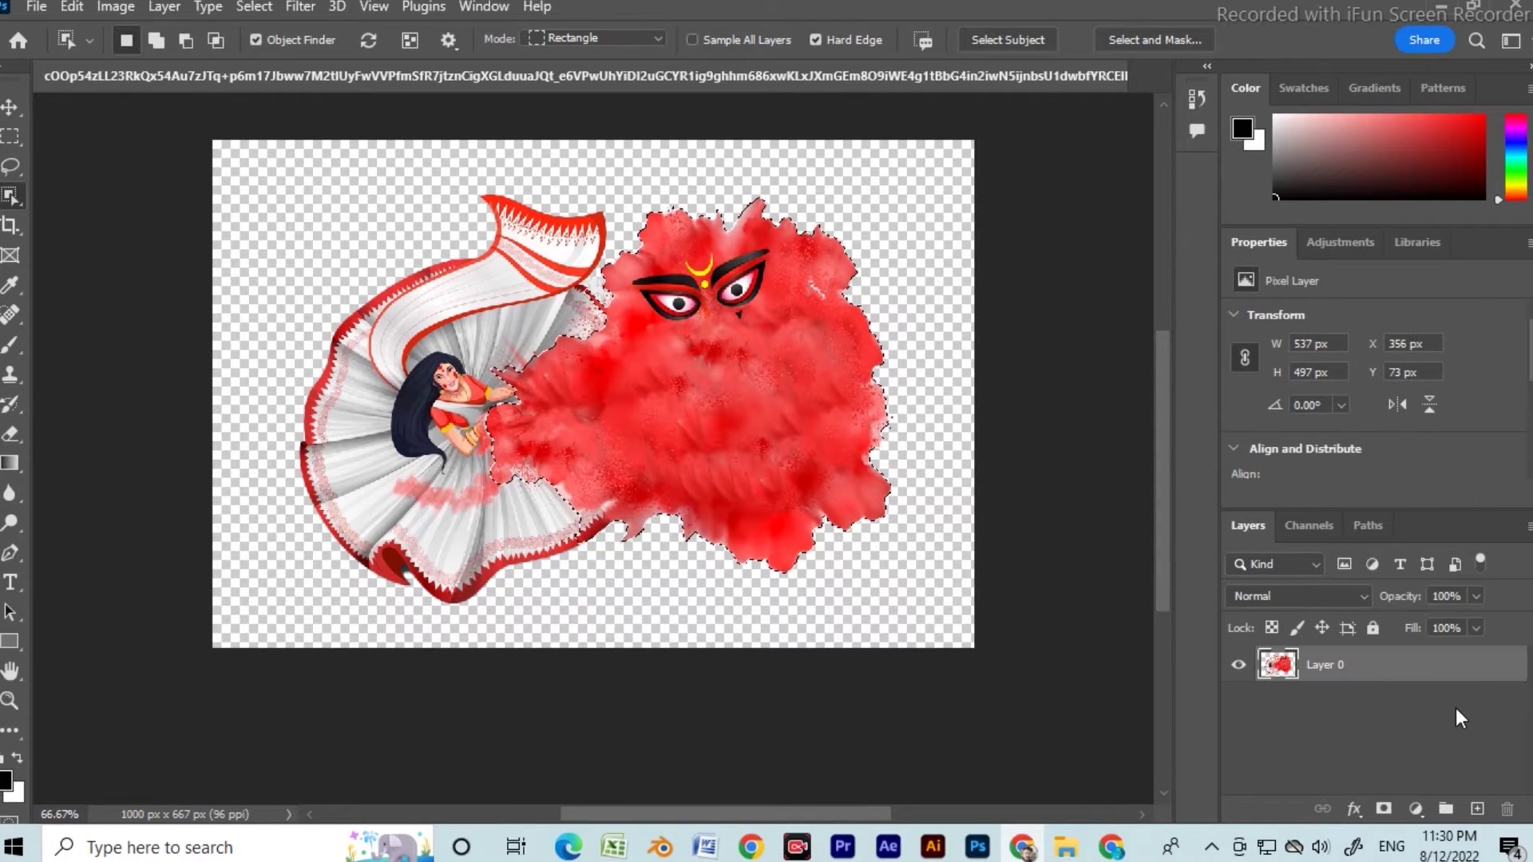
Copy the selected red powder cloud to a new layer and toggle both layers' visibility to check the separation
{"action": "key", "text": "ctrl+j"}
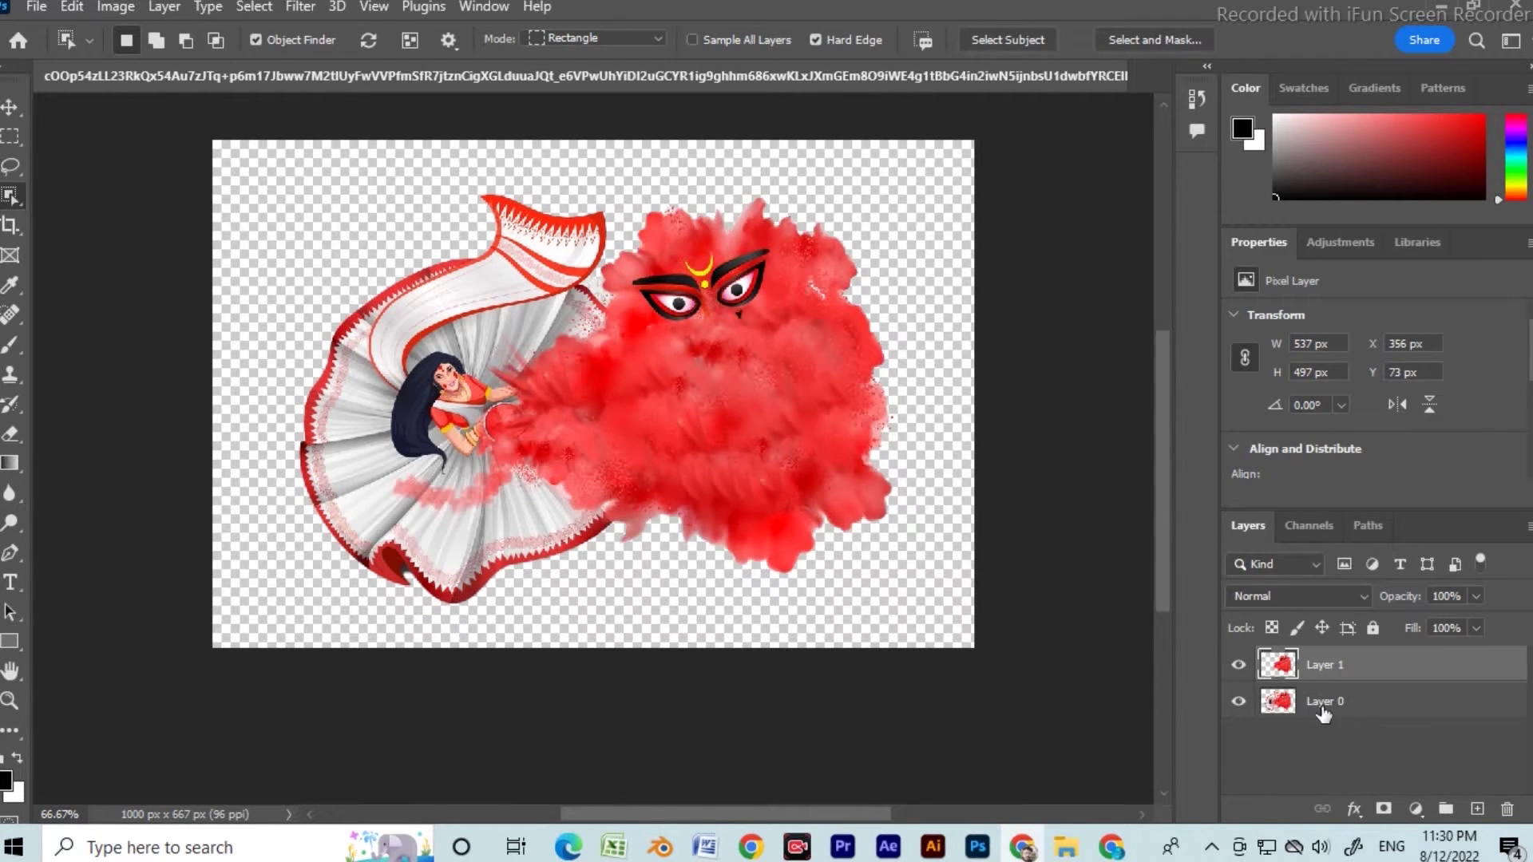
{"action": "left_click", "coordinate": [1237, 702]}
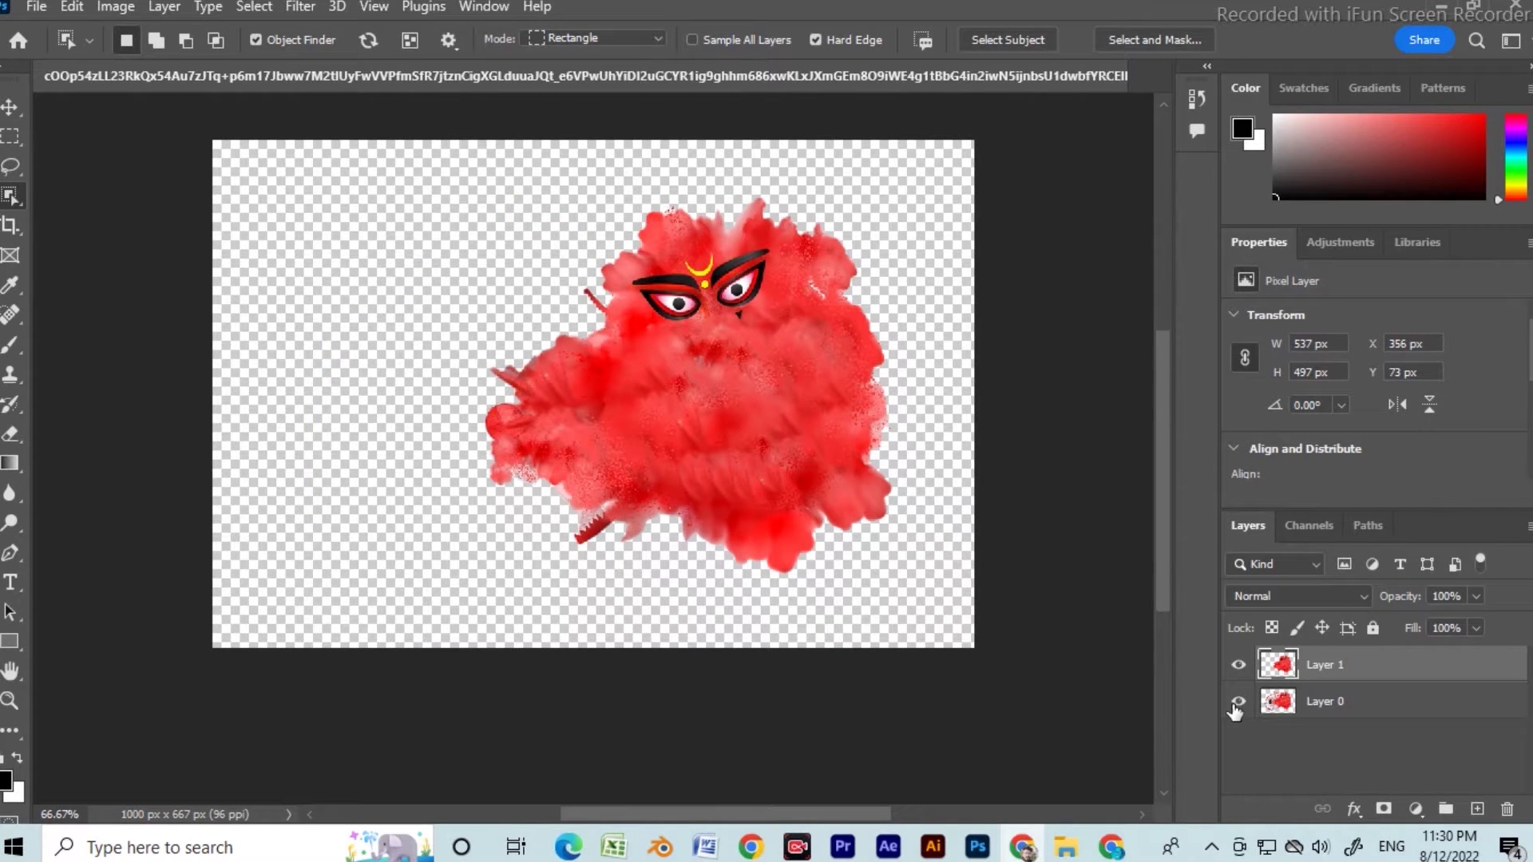
{"action": "left_click", "coordinate": [1237, 705]}
{"action": "left_click", "coordinate": [1239, 704]}
{"action": "left_click", "coordinate": [1238, 704]}
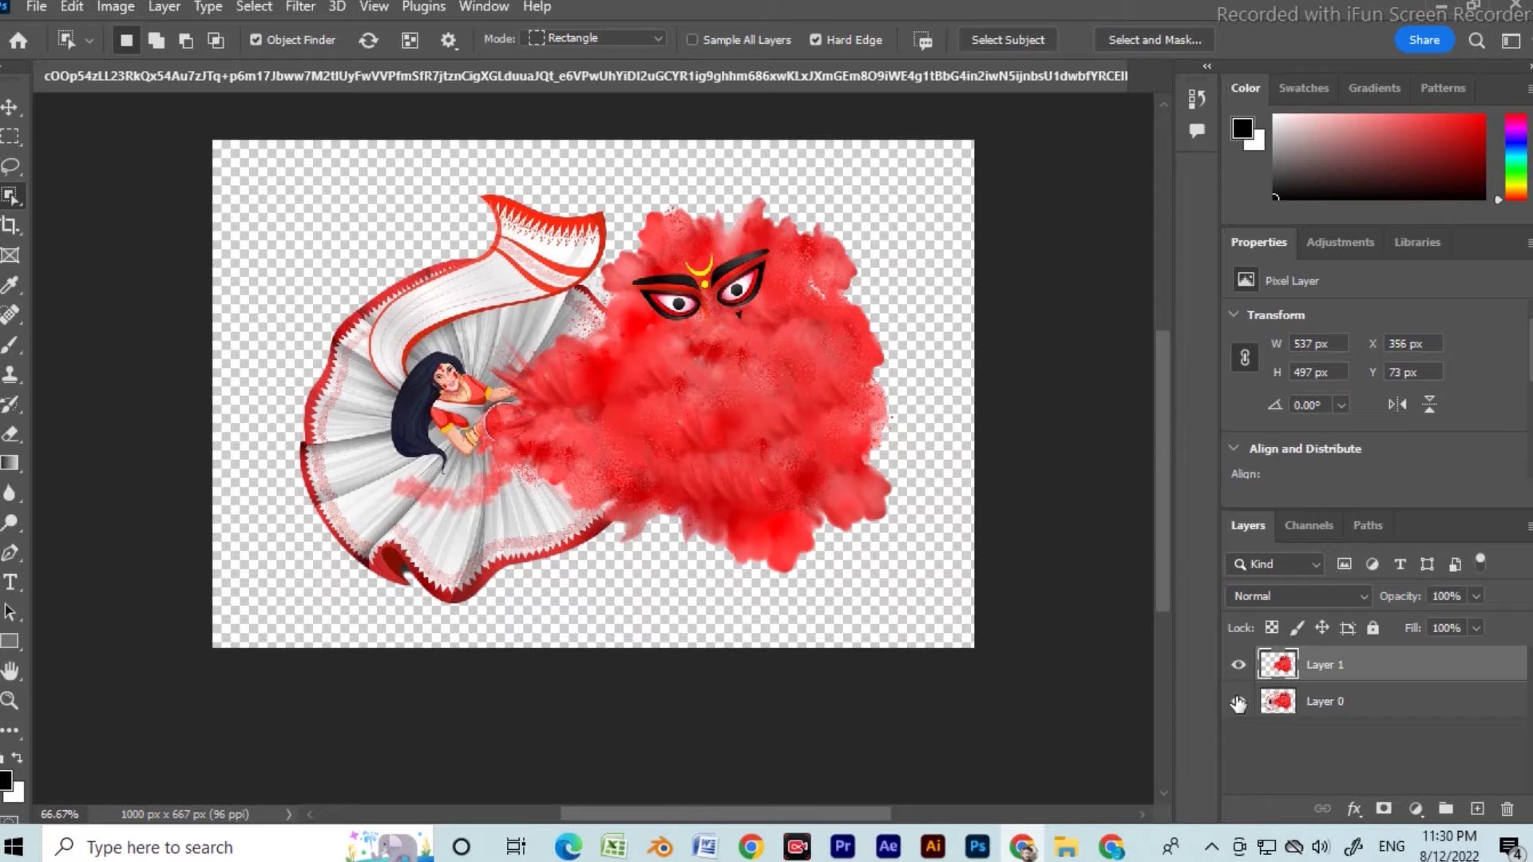
{"action": "left_click", "coordinate": [1240, 668]}
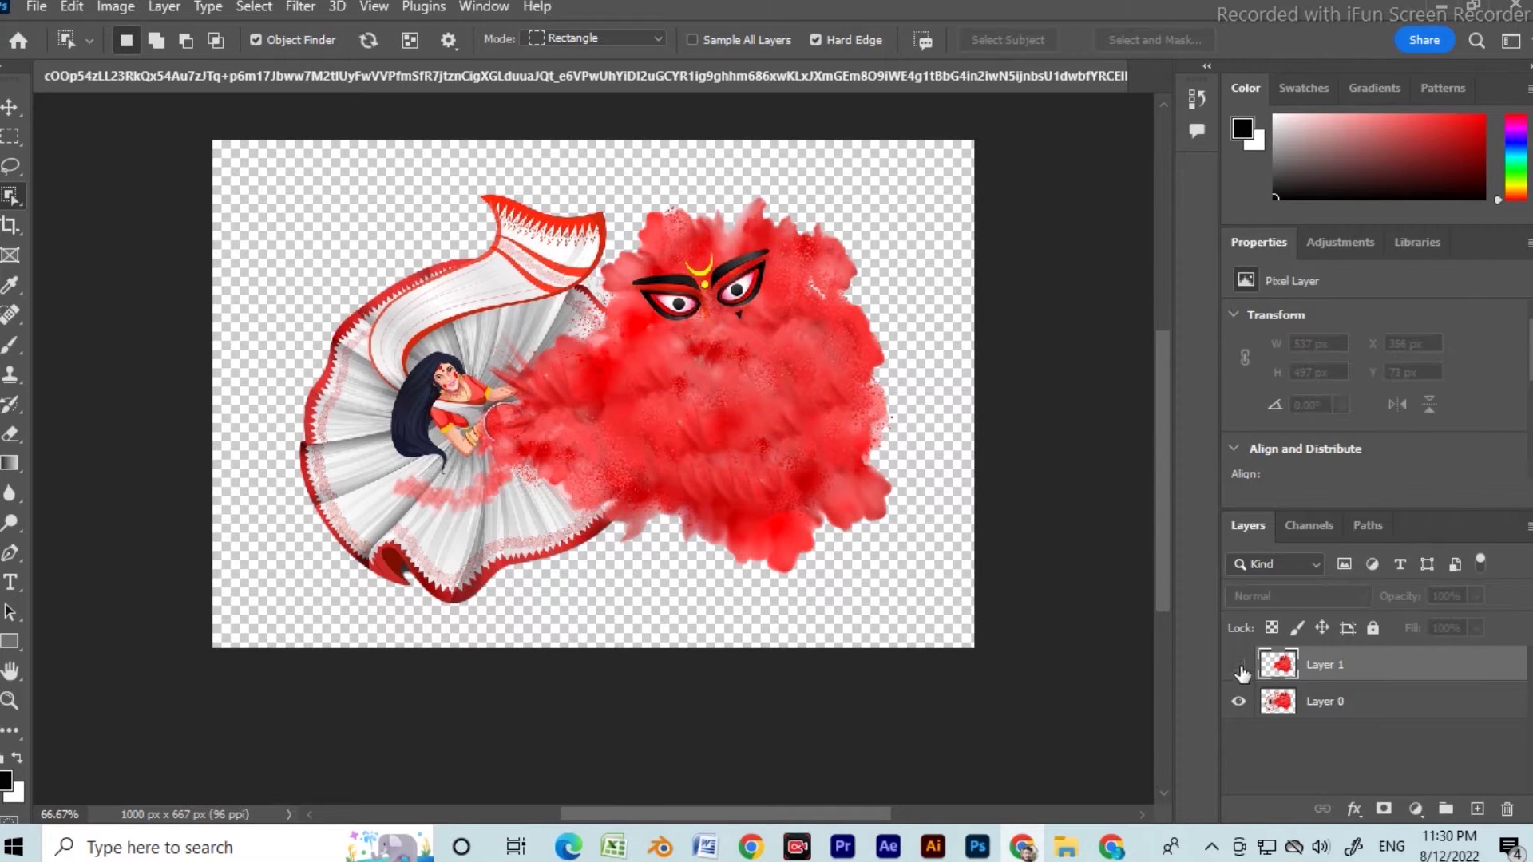
{"action": "left_click", "coordinate": [1239, 668]}
{"action": "left_click", "coordinate": [1237, 704]}
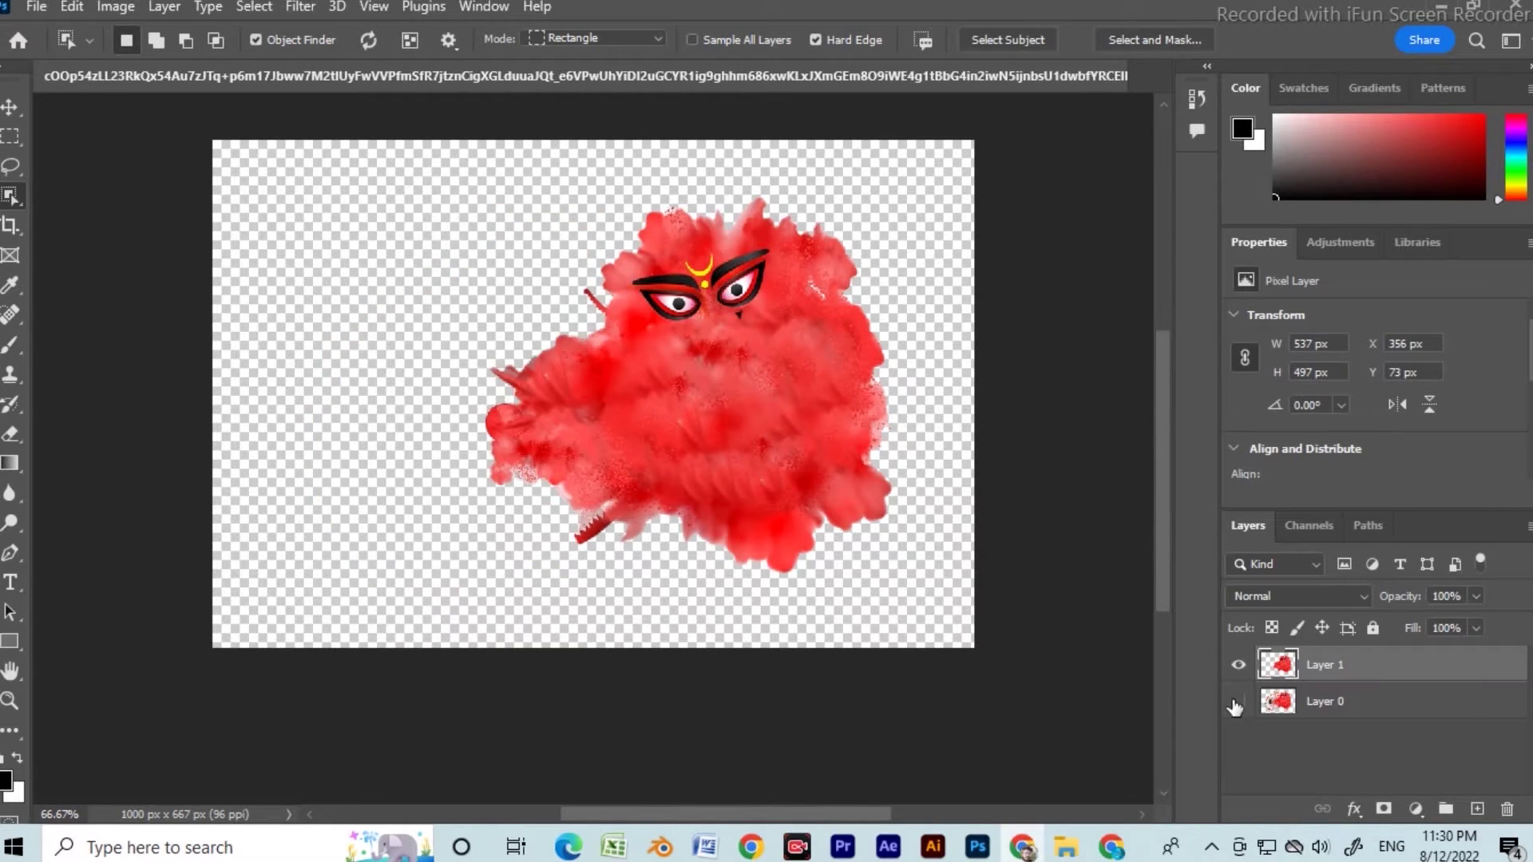
{"action": "left_click", "coordinate": [1238, 704]}
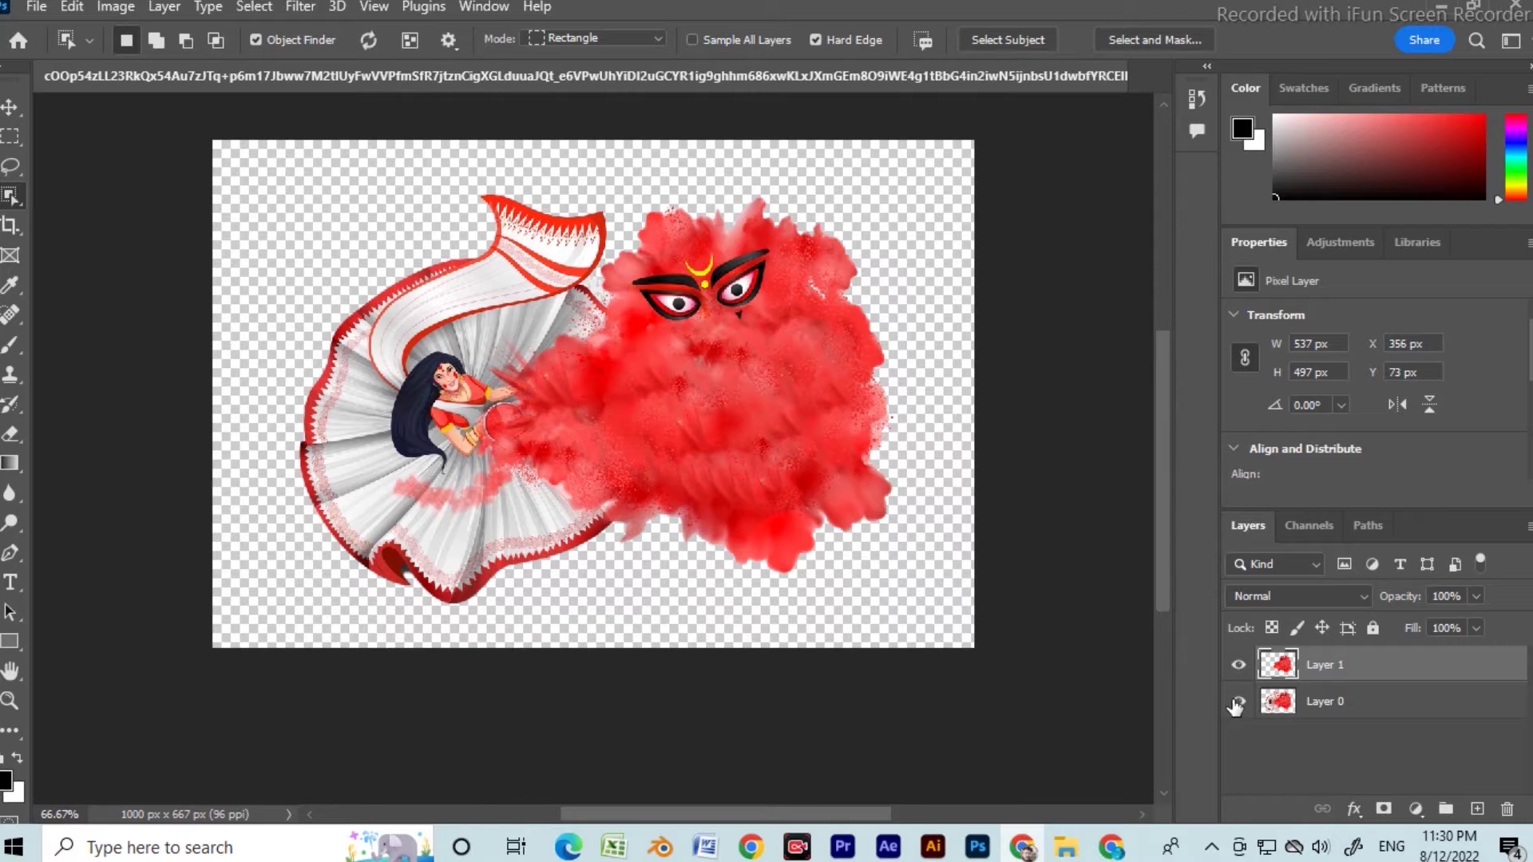
Add a new empty layer above Layer 1
{"action": "left_click", "coordinate": [1387, 750]}
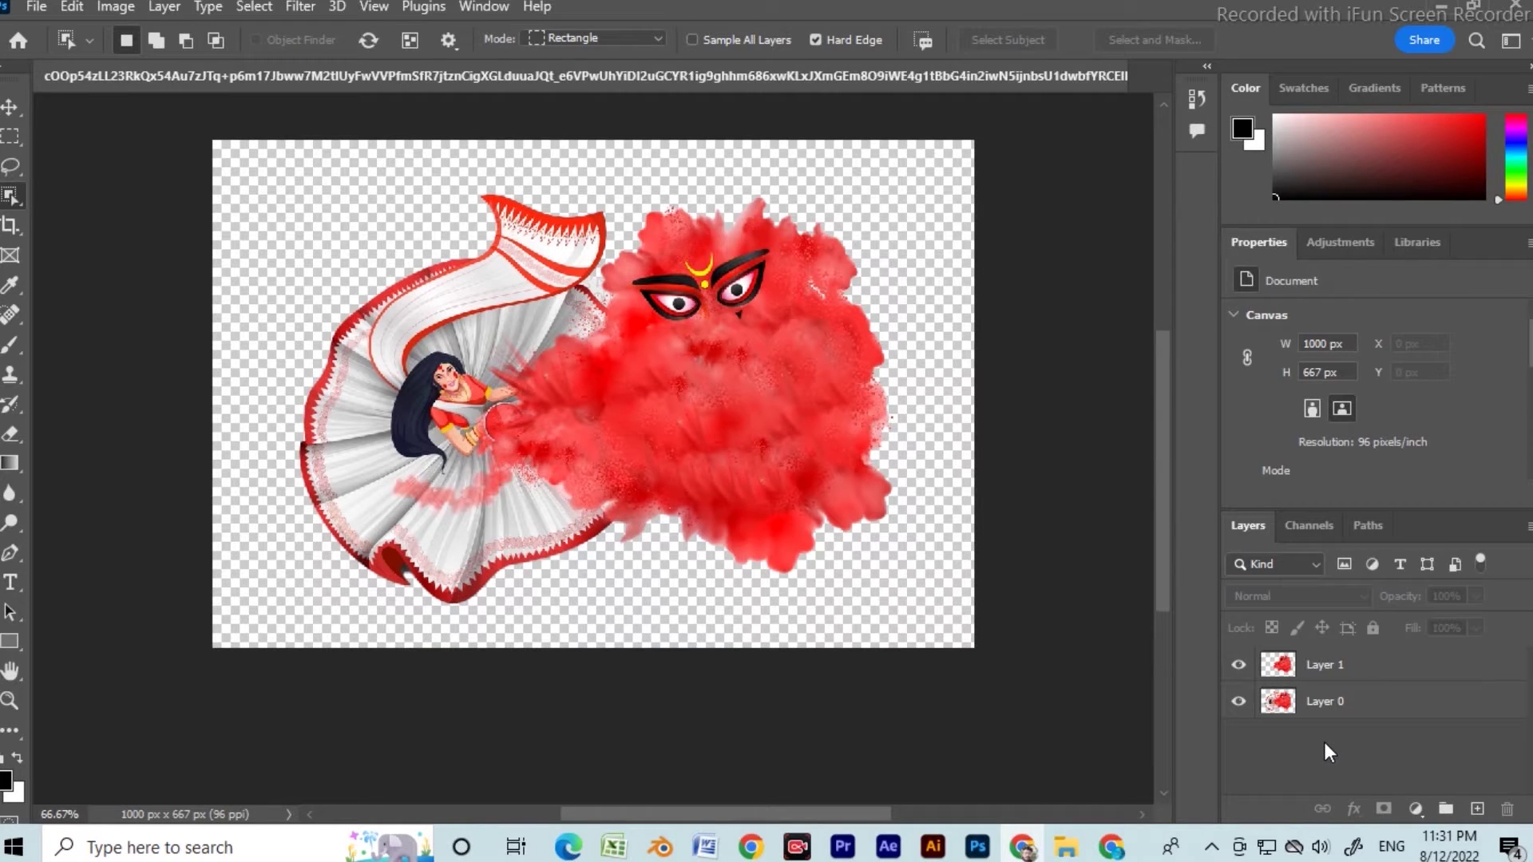
{"action": "left_click", "coordinate": [1330, 705]}
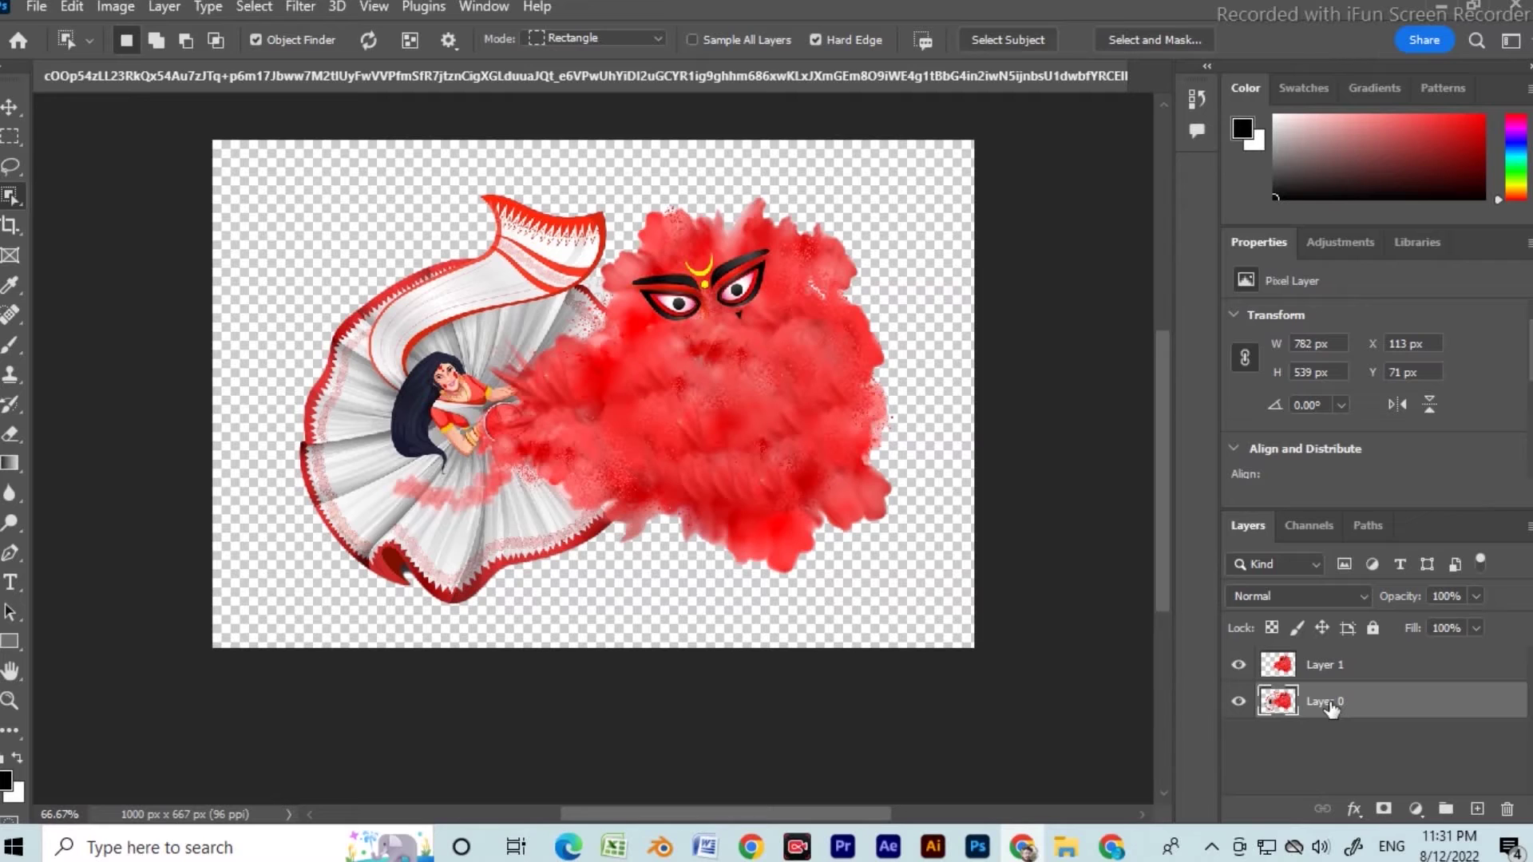
{"action": "left_click_drag", "start_coordinate": [1330, 707], "coordinate": [1317, 725]}
{"action": "left_click", "coordinate": [1305, 730]}
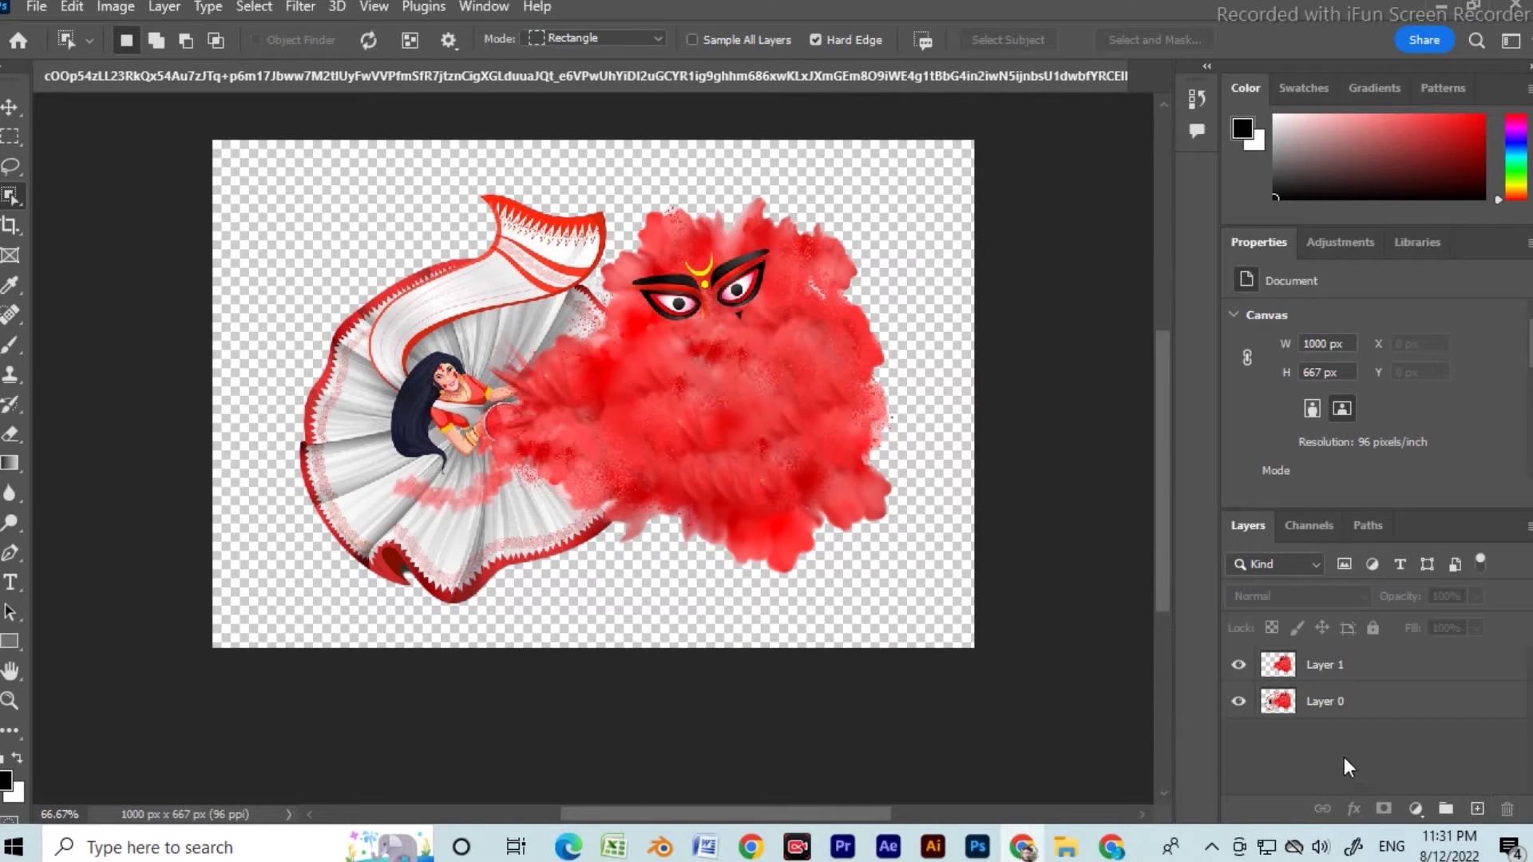
{"action": "left_click", "coordinate": [1477, 809]}
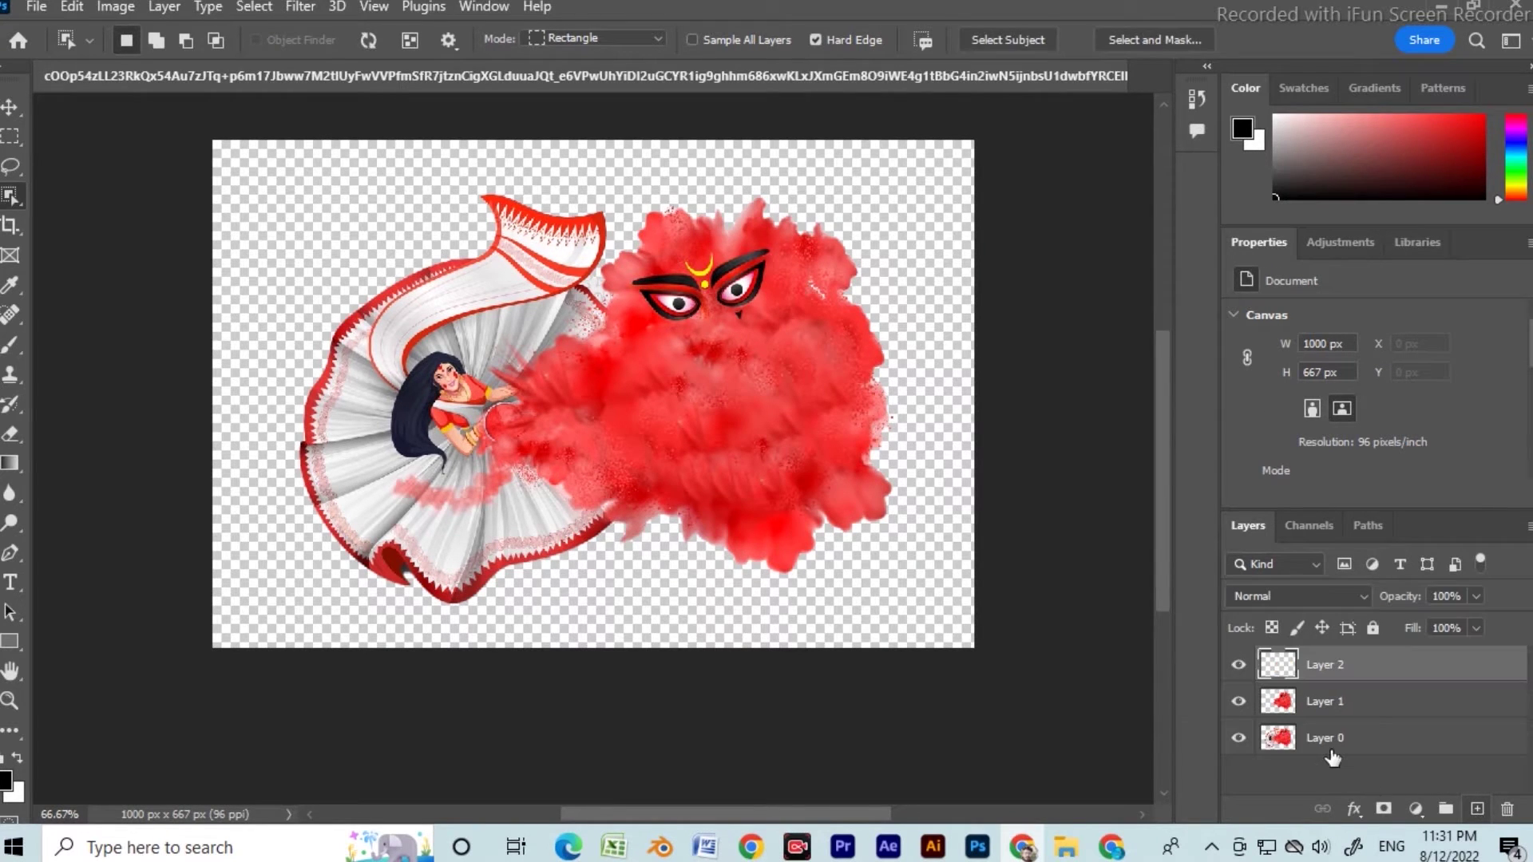
Set the foreground colour to bright blue, hex 2111f4
{"action": "left_click", "coordinate": [8, 779]}
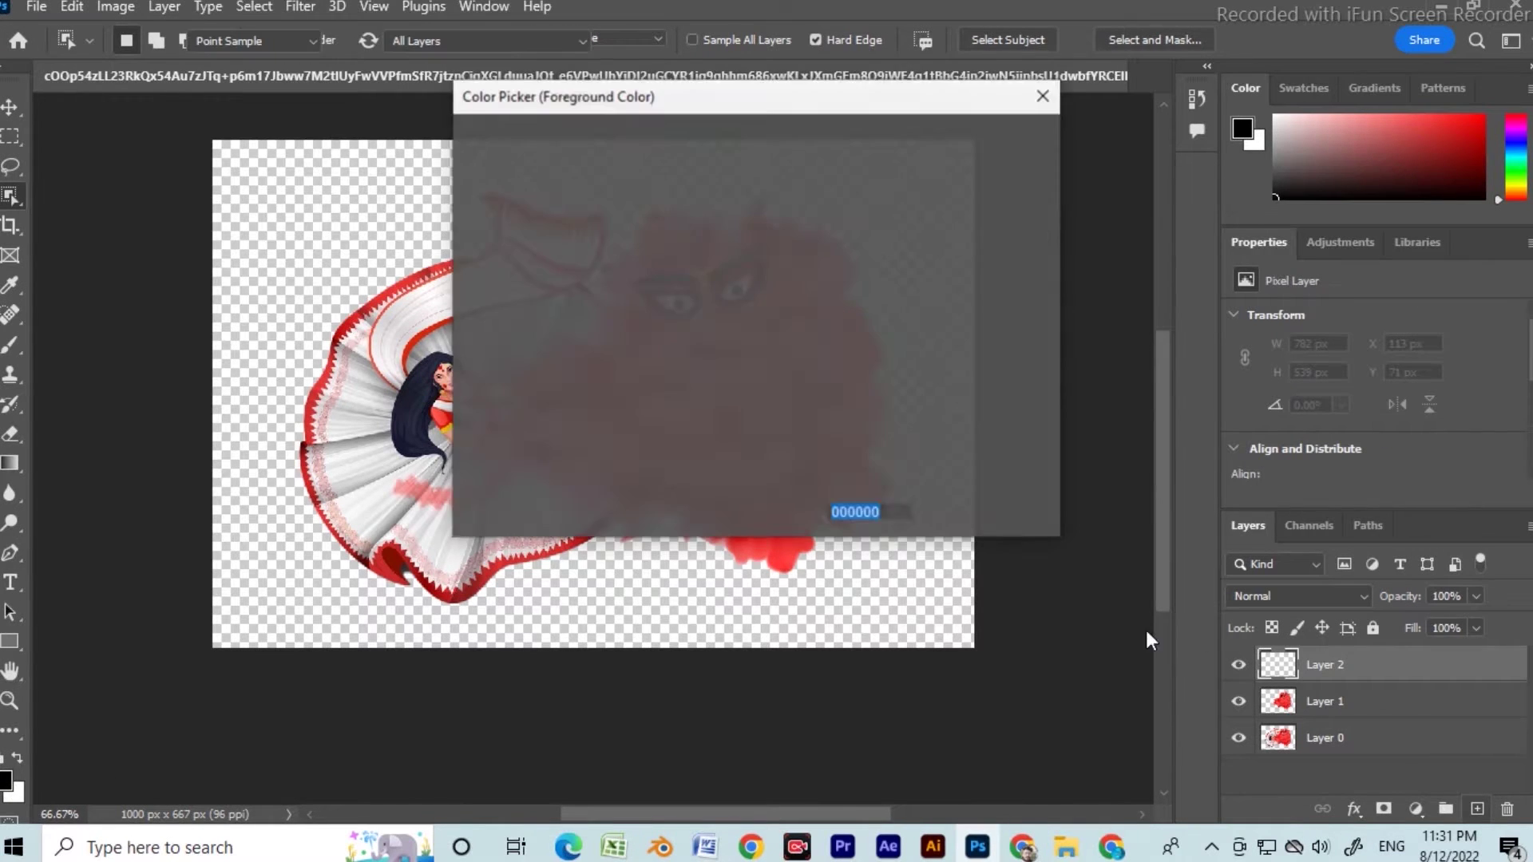
{"action": "left_click", "coordinate": [783, 260]}
{"action": "left_click_drag", "start_coordinate": [783, 244], "coordinate": [783, 241]}
{"action": "left_click", "coordinate": [740, 213]}
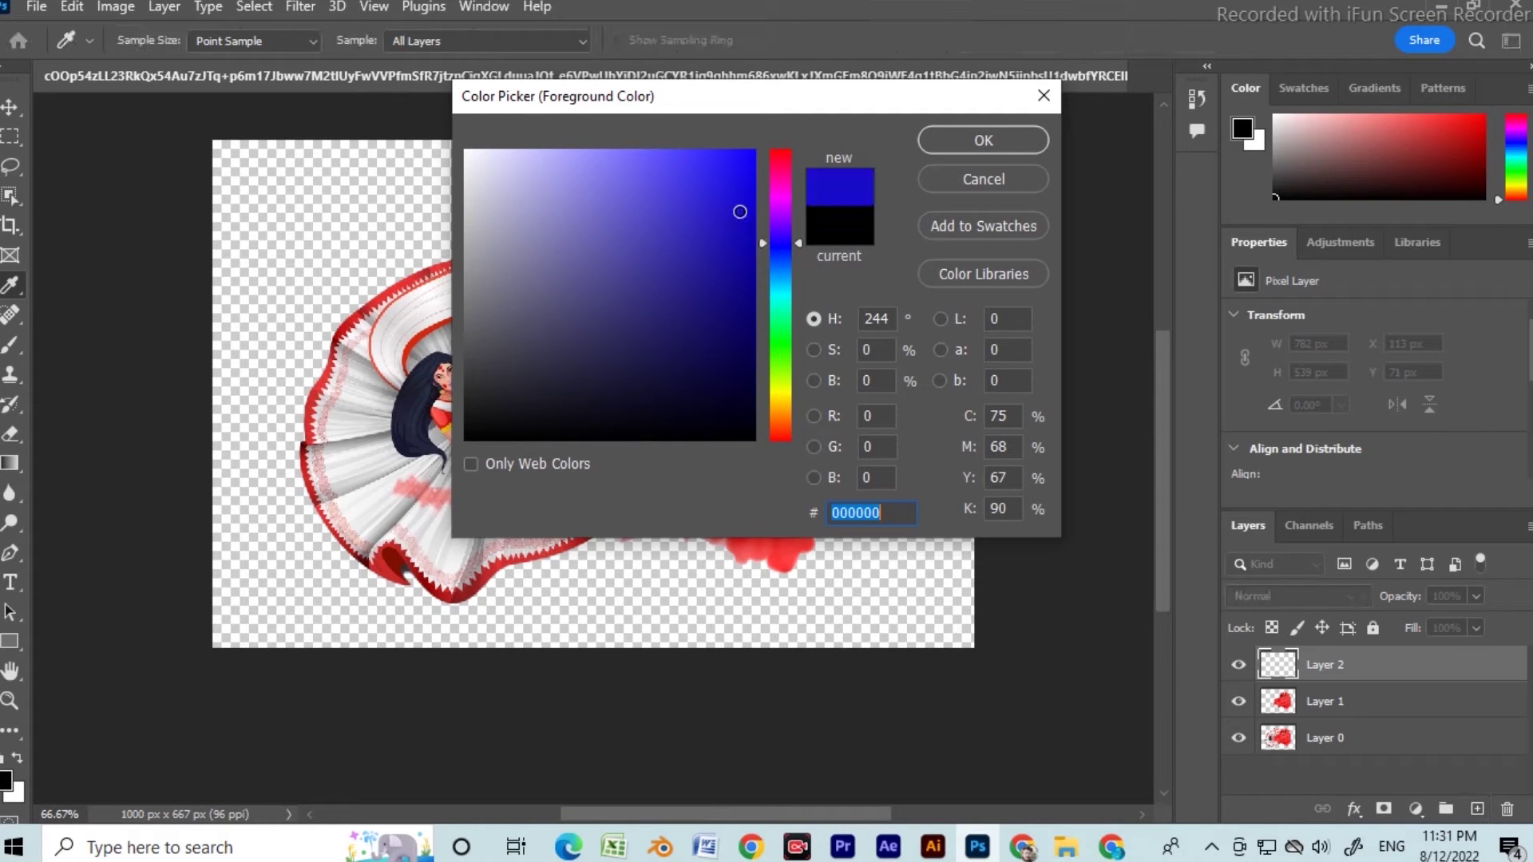
{"action": "left_click_drag", "start_coordinate": [736, 195], "coordinate": [735, 162]}
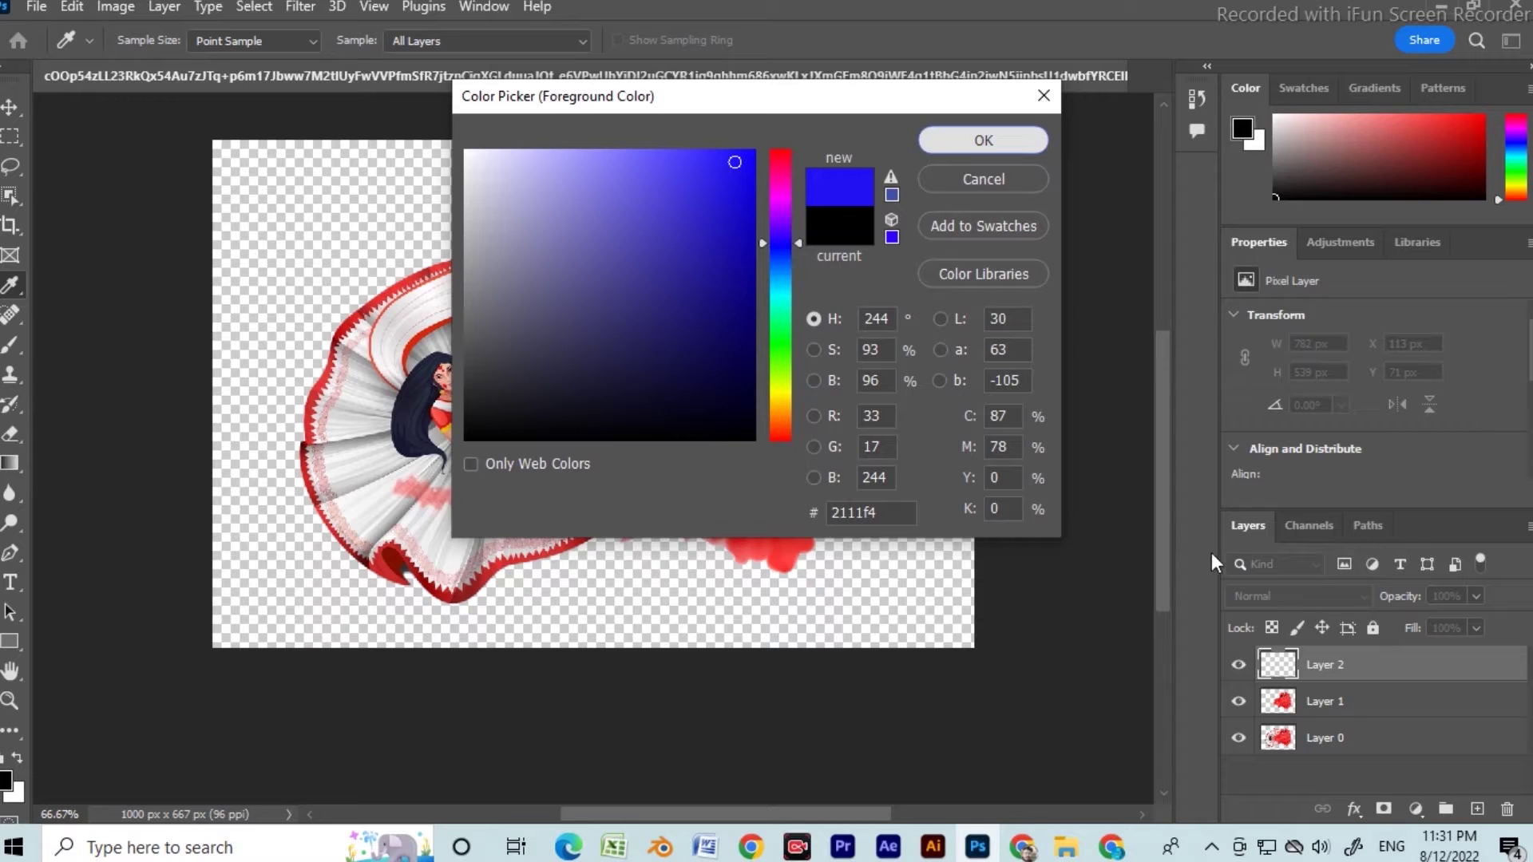
{"action": "left_click", "coordinate": [982, 139]}
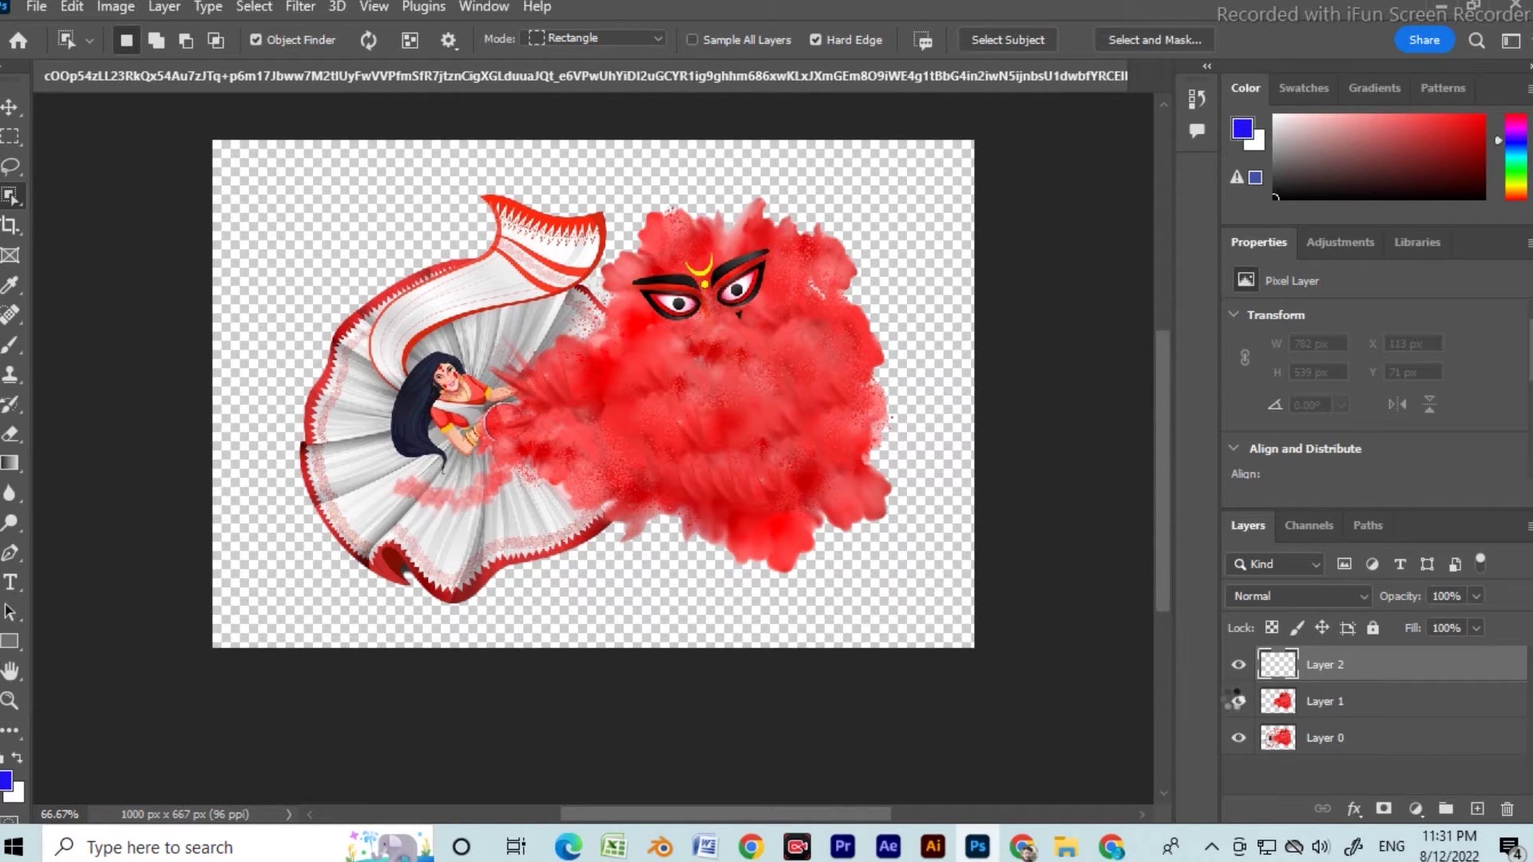
{"action": "mouse_move", "coordinate": [1095, 851]}
{"action": "key", "text": "alt+Tab"}
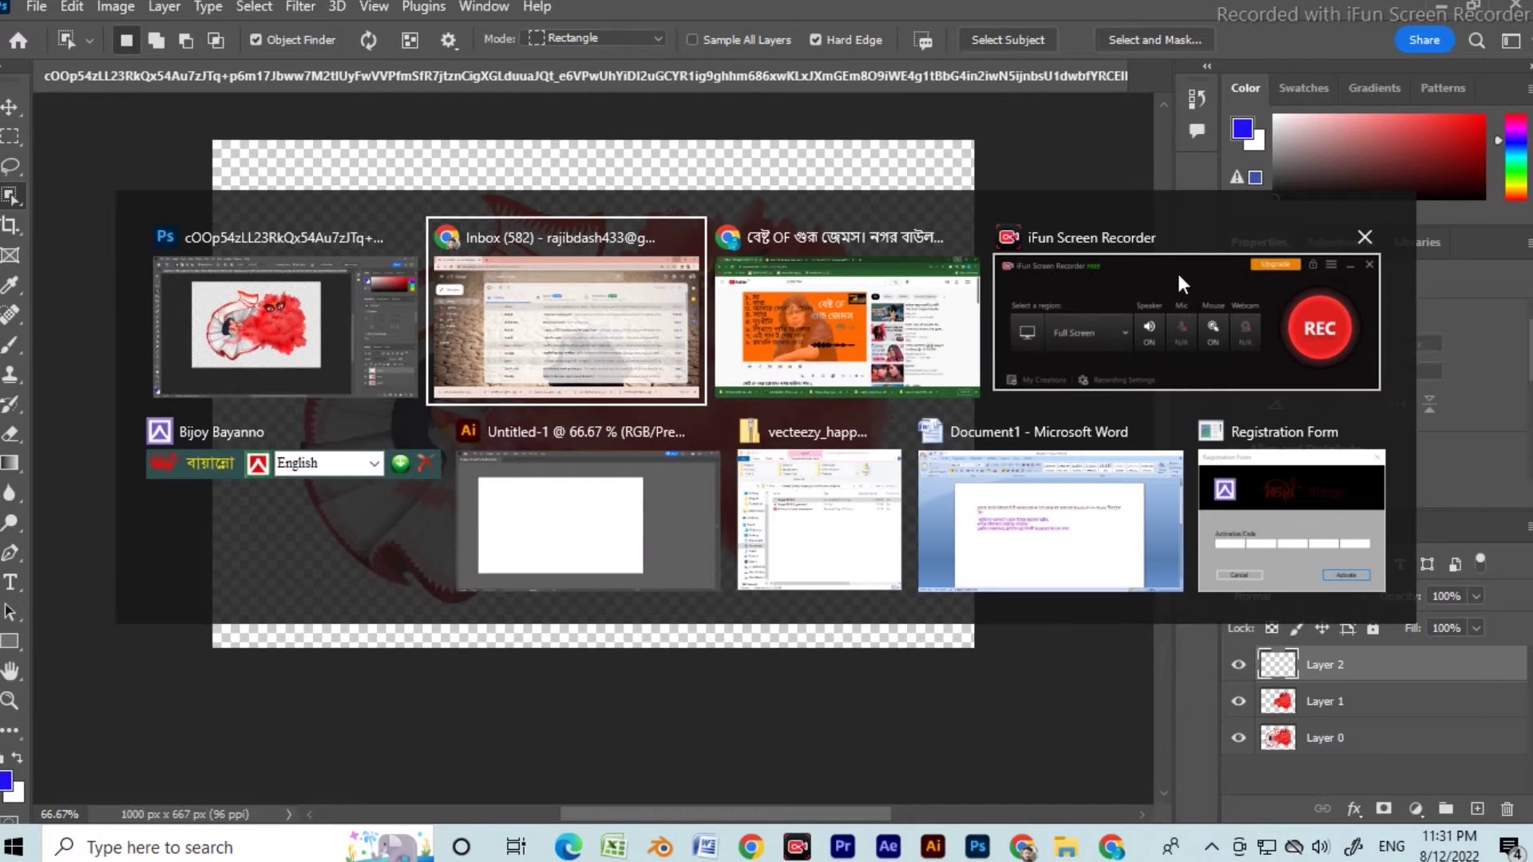
{"action": "key", "text": "Escape"}
{"action": "left_click", "coordinate": [1243, 799]}
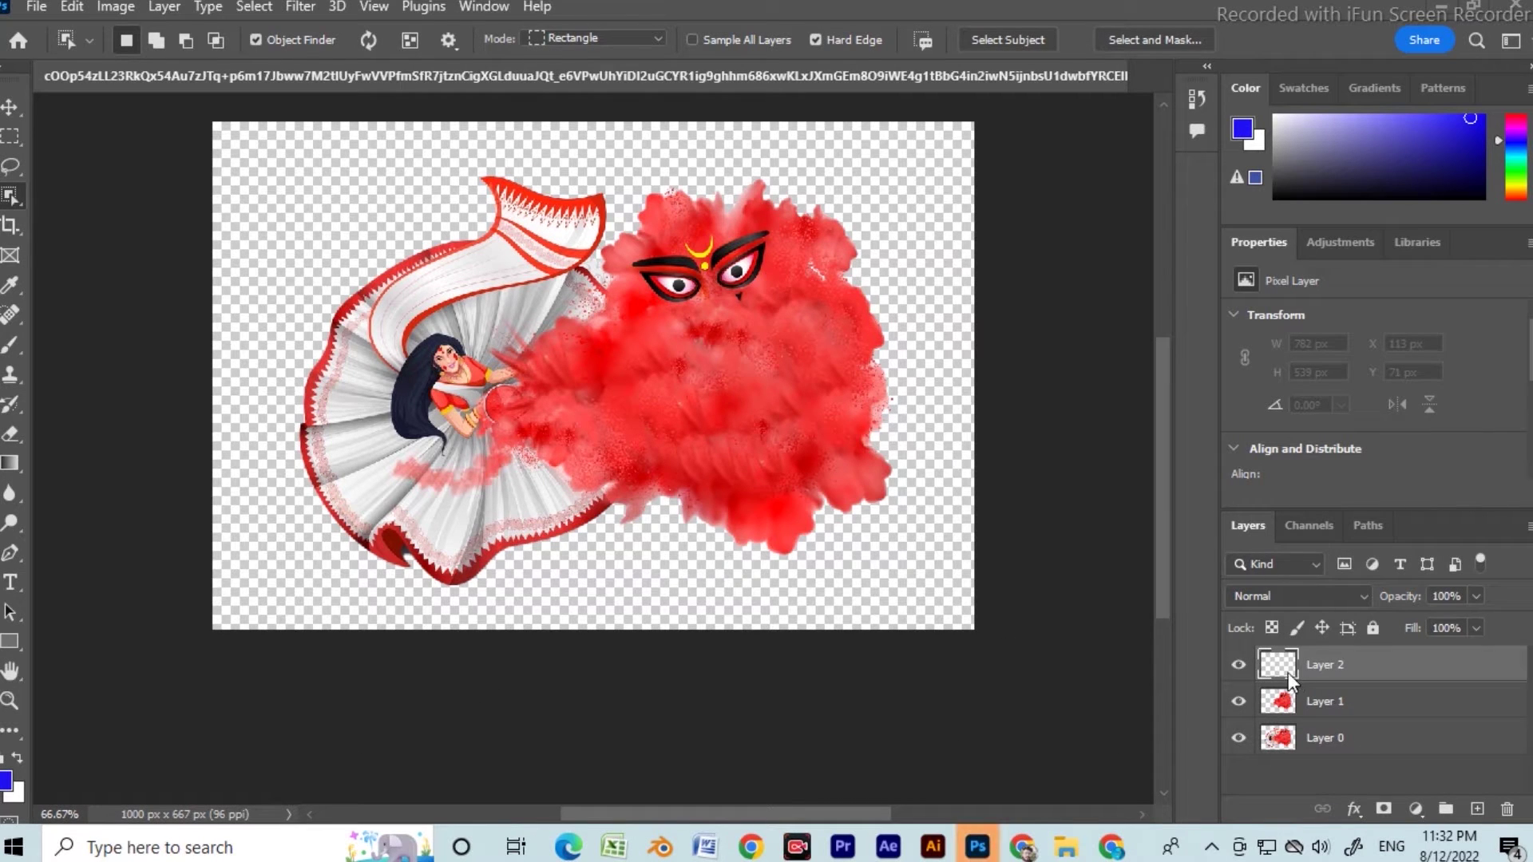
Fill the empty Layer 2 with the blue foreground colour and set its blend mode to Color
{"action": "left_click", "coordinate": [1237, 666]}
{"action": "left_click", "coordinate": [1237, 666]}
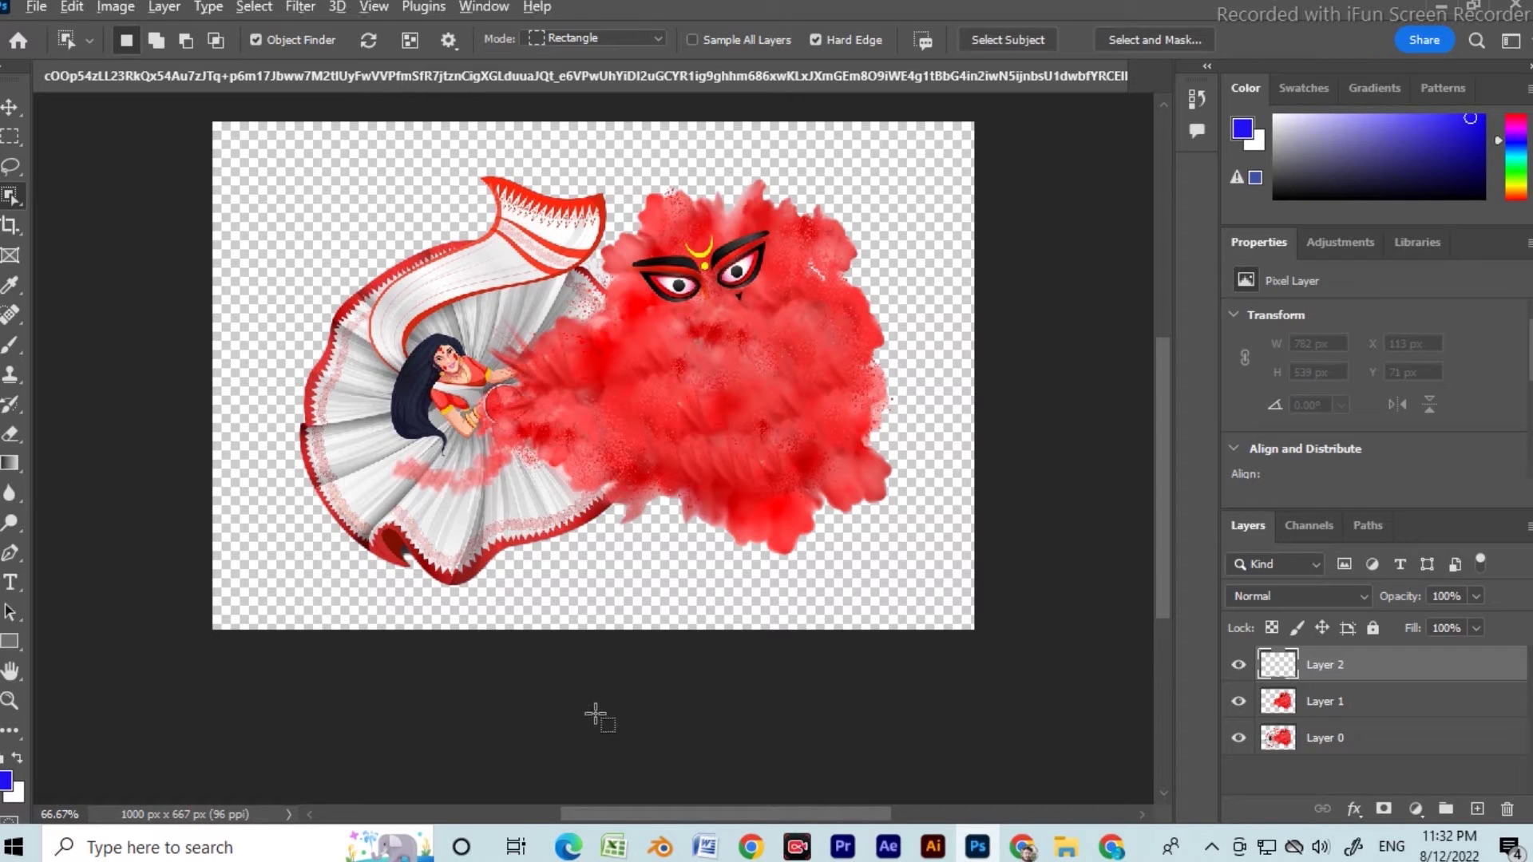
{"action": "key", "text": "alt+BackSpace"}
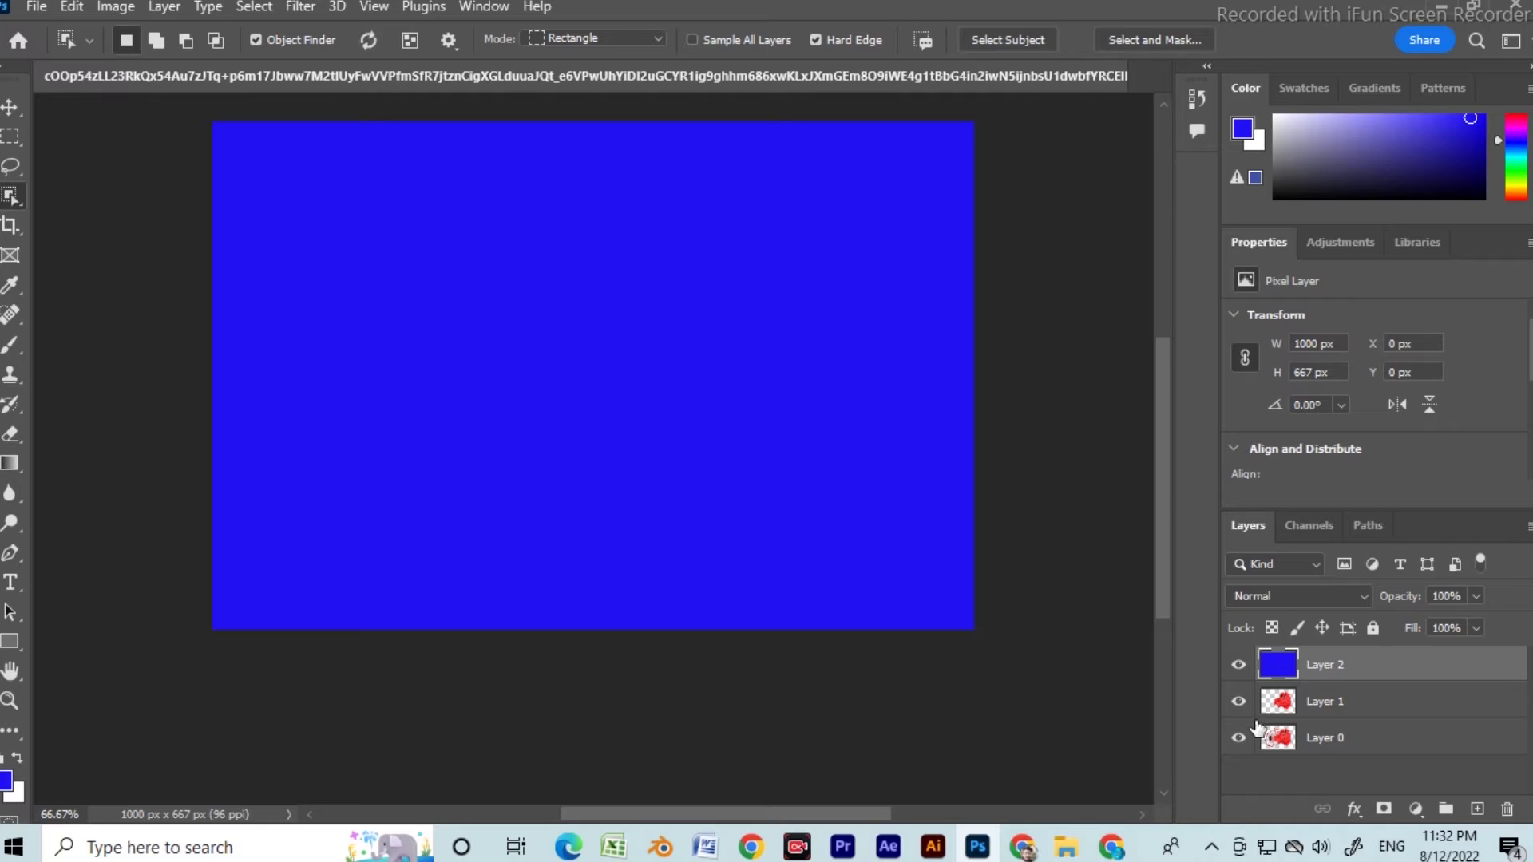
{"action": "left_click", "coordinate": [1276, 596]}
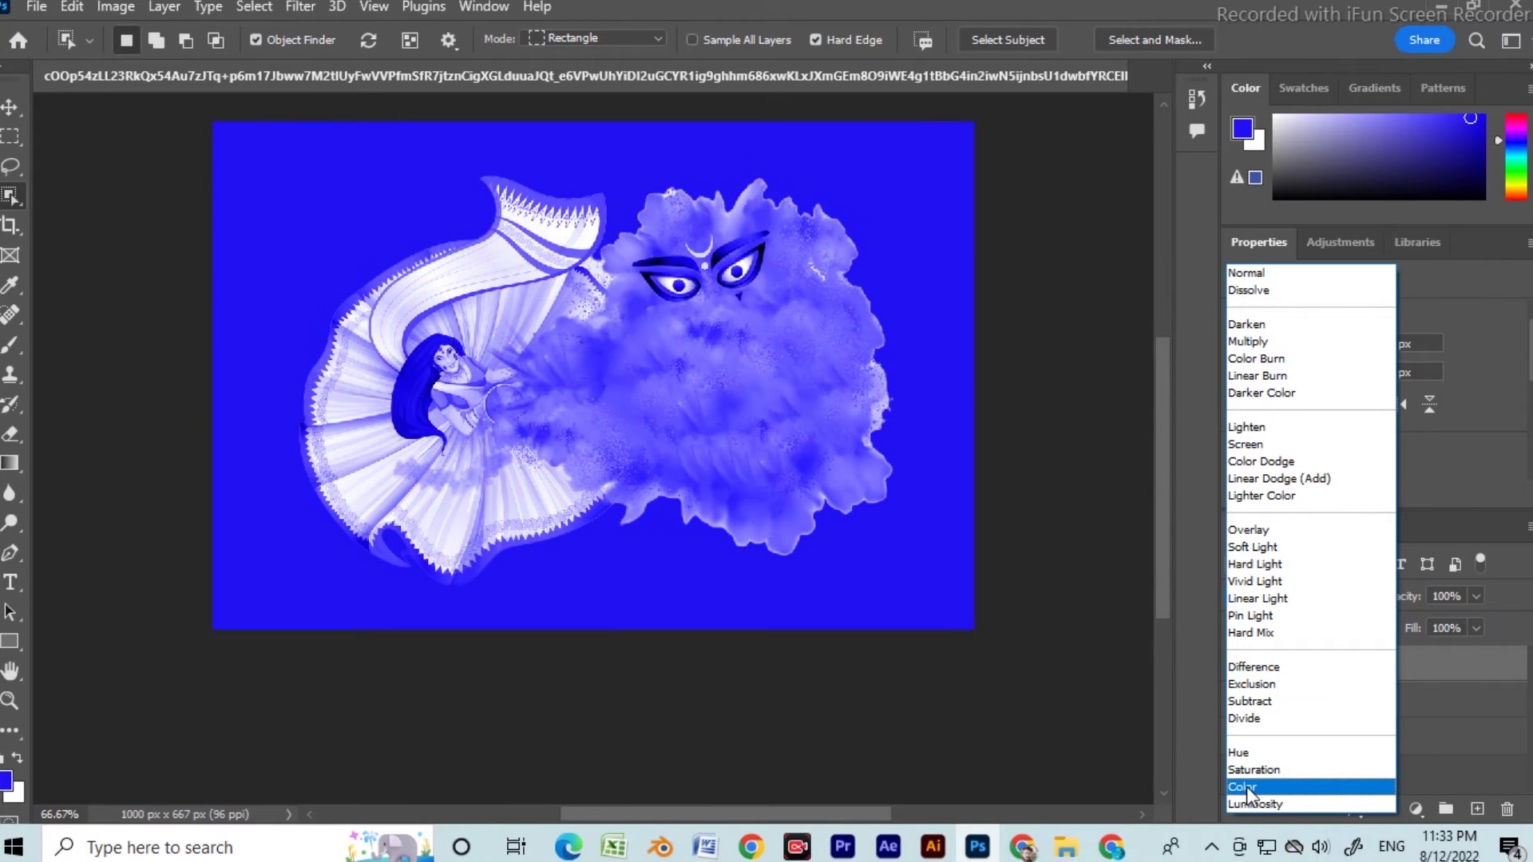
{"action": "left_click", "coordinate": [1244, 789]}
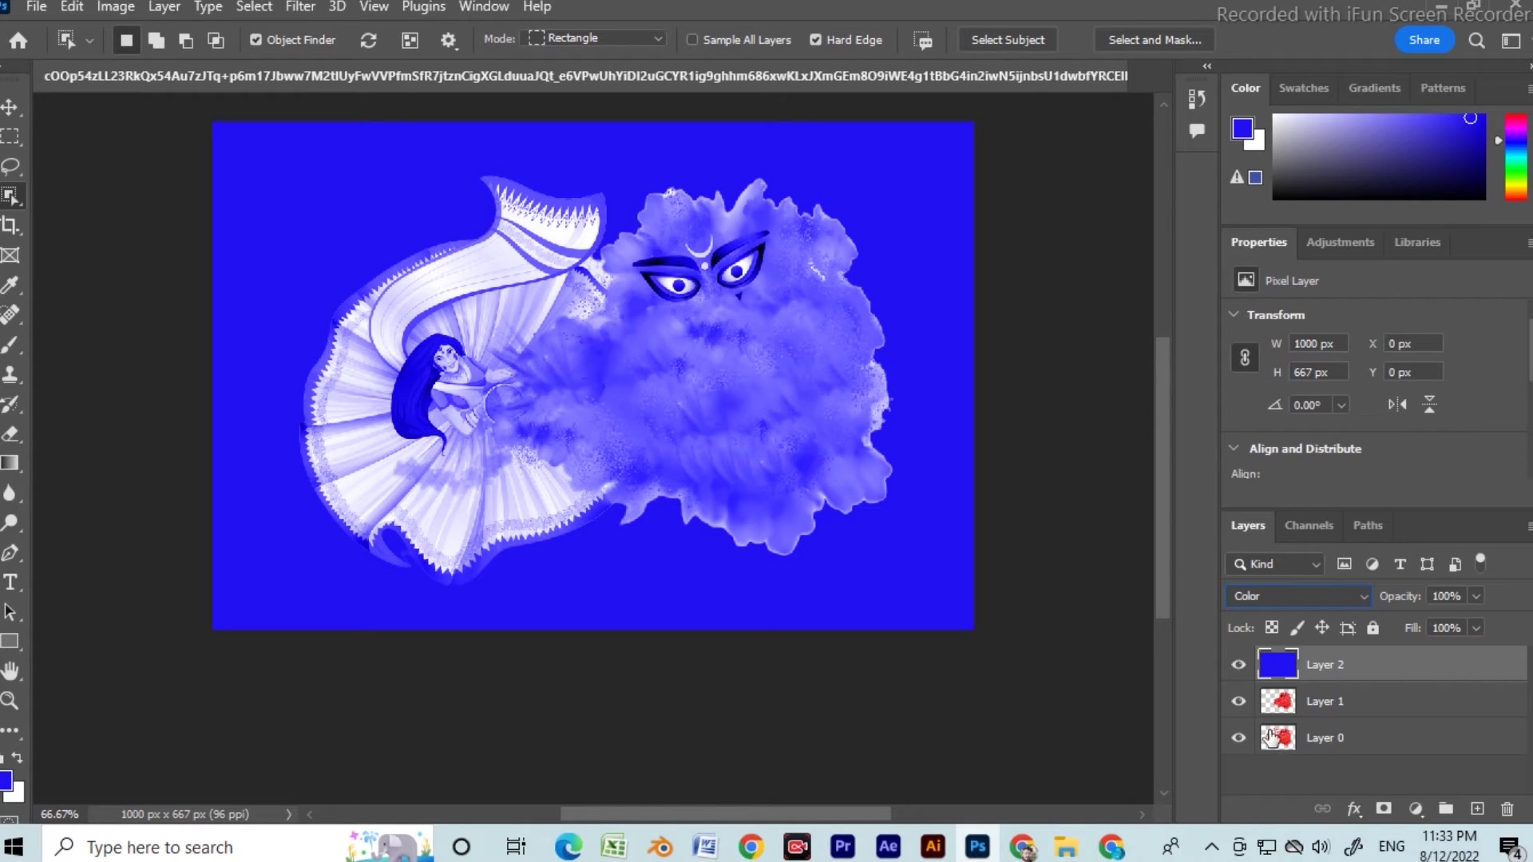
Try stacking Layer 1 above the blue Layer 2, and return it to its place beneath
{"action": "left_click_drag", "start_coordinate": [1323, 706], "coordinate": [1335, 669]}
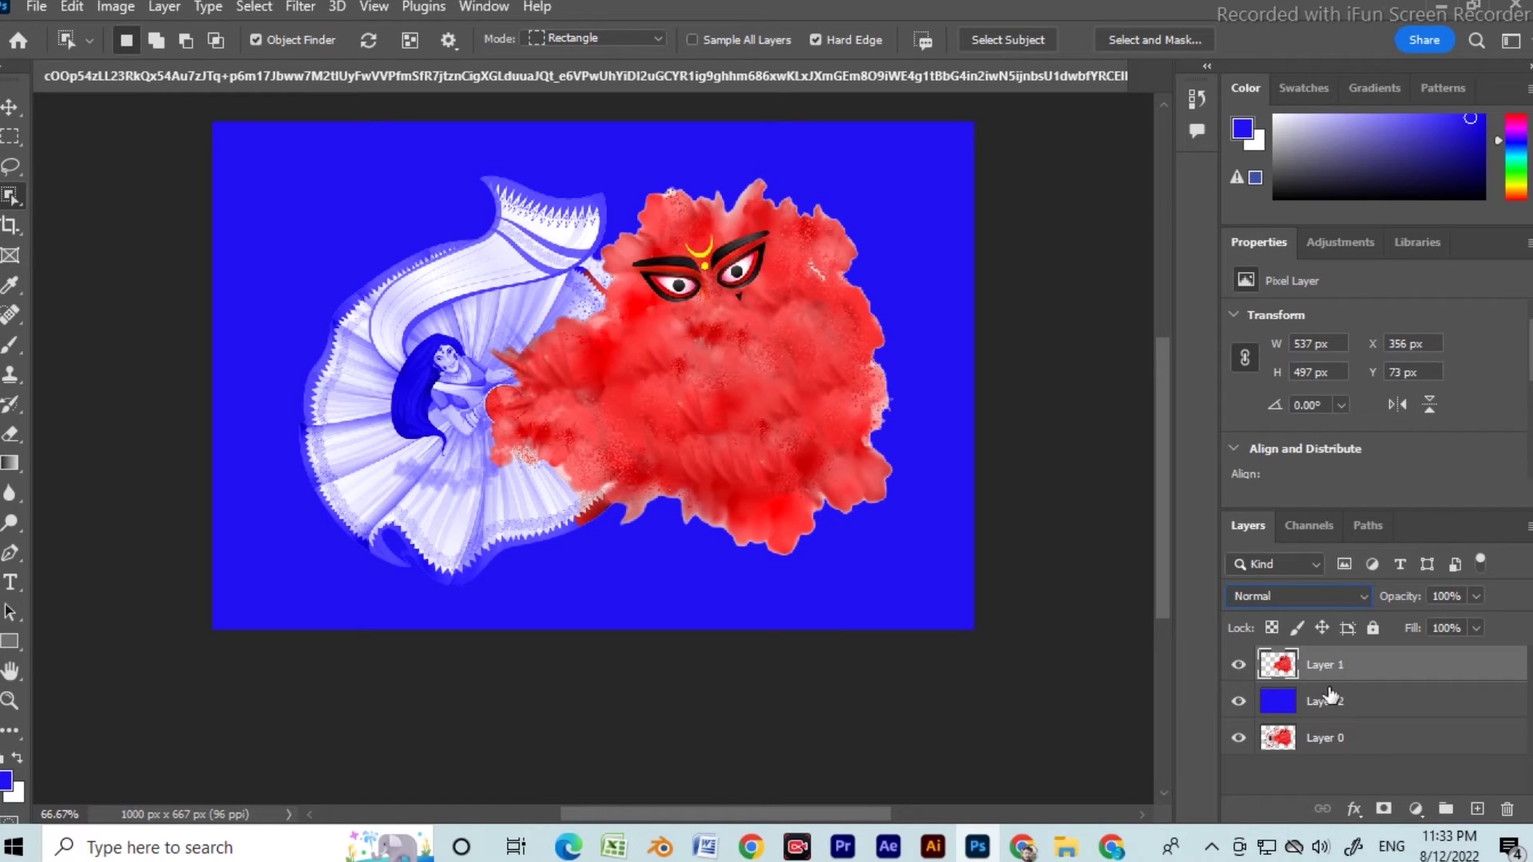
{"action": "left_click_drag", "start_coordinate": [1304, 742], "coordinate": [1323, 714]}
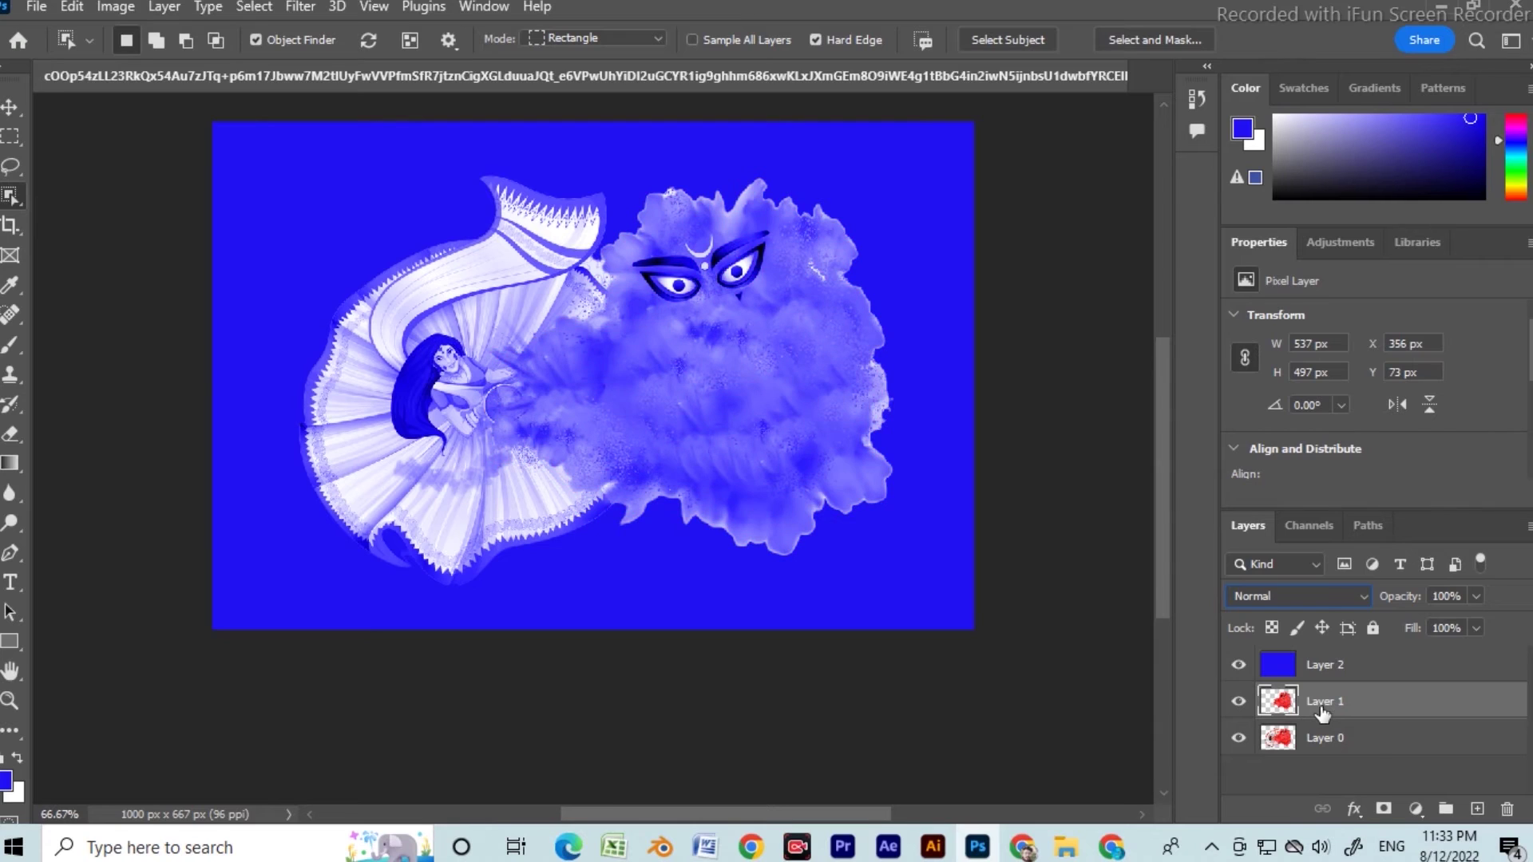
Convert all three layers into one smart object, rasterize it and toggle its visibility to check it
{"action": "left_click", "coordinate": [1360, 725], "text": "shift"}
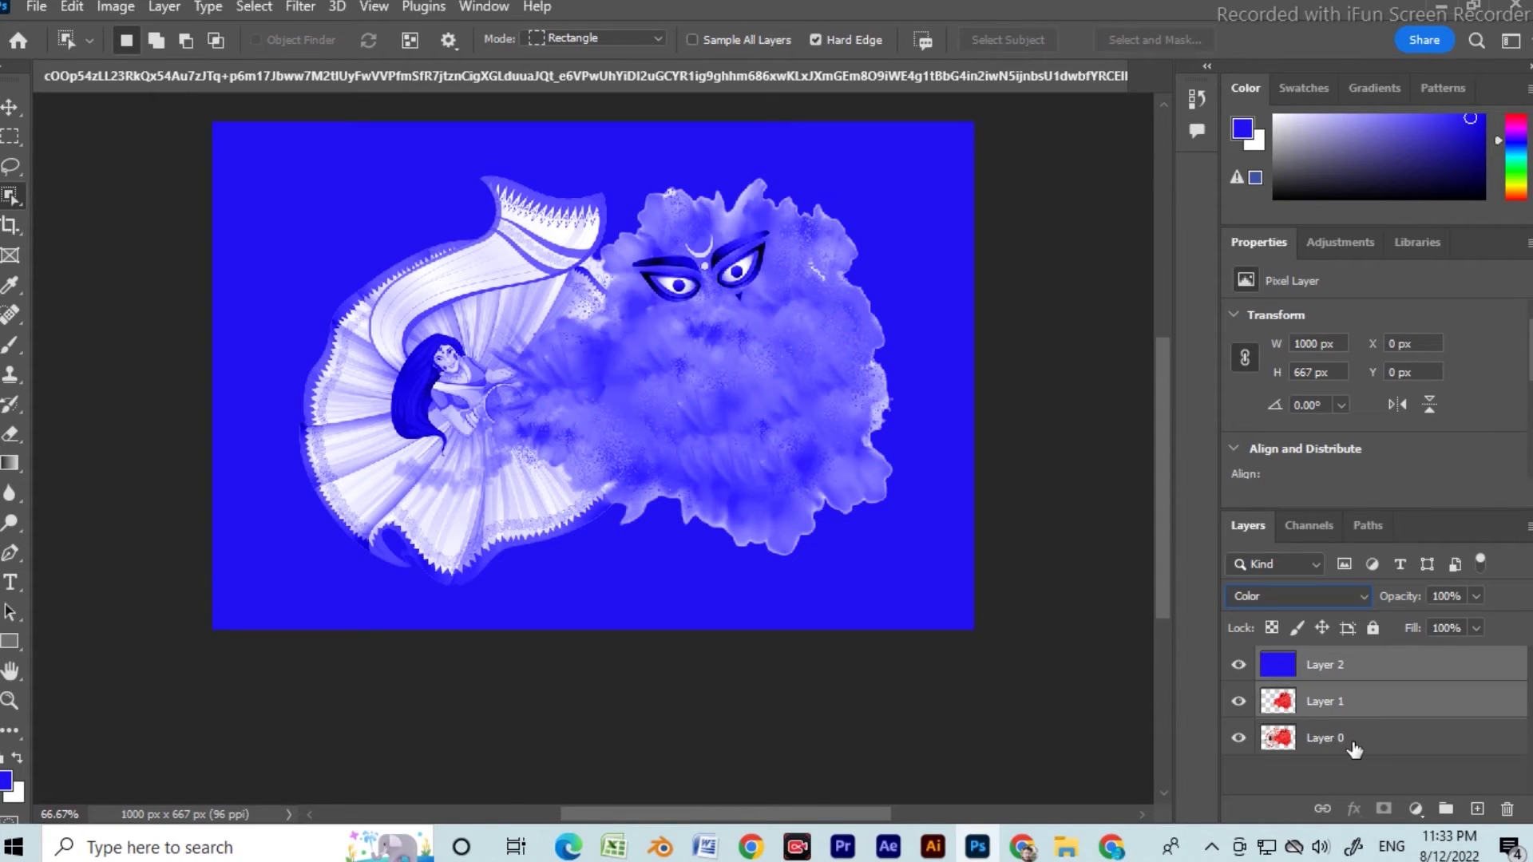
{"action": "left_click", "coordinate": [1345, 671], "text": "shift"}
{"action": "left_click", "coordinate": [1350, 738], "text": "shift"}
{"action": "right_click", "coordinate": [1350, 738]}
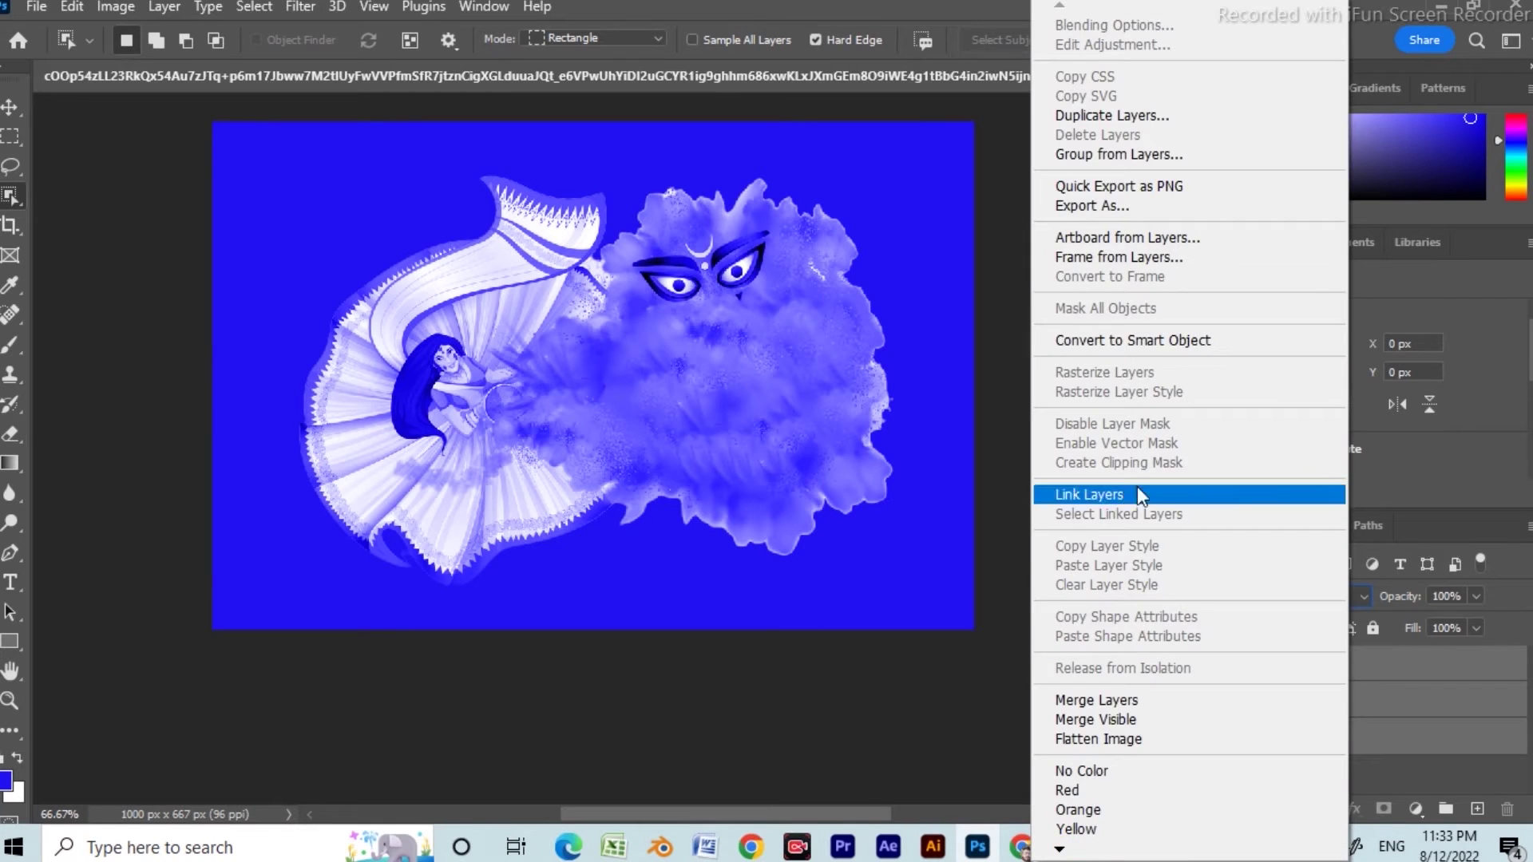
{"action": "left_click", "coordinate": [1121, 338]}
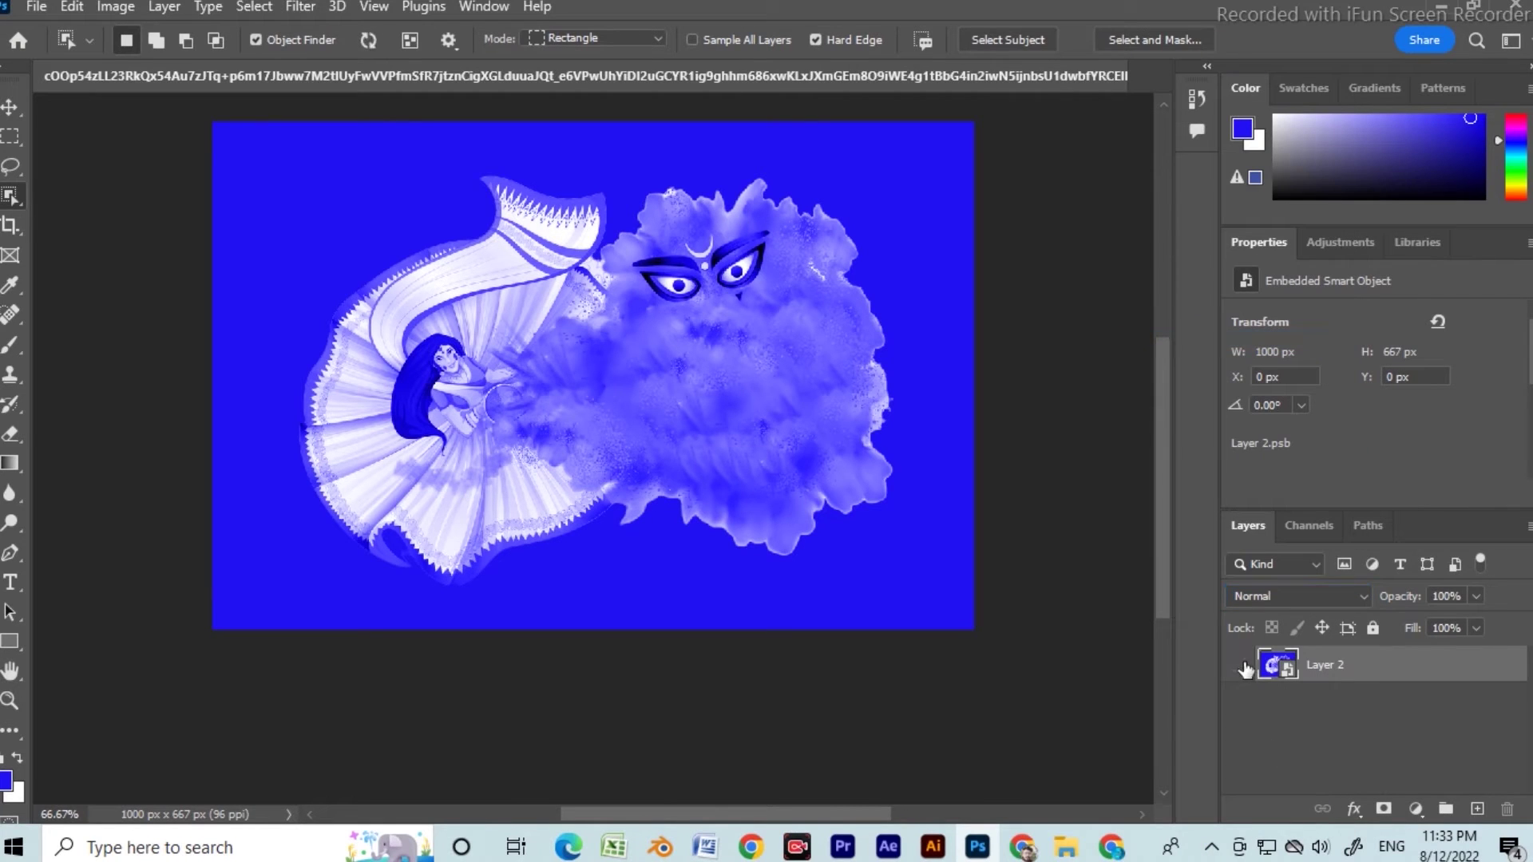
{"action": "right_click", "coordinate": [1338, 671]}
{"action": "left_click", "coordinate": [1134, 469]}
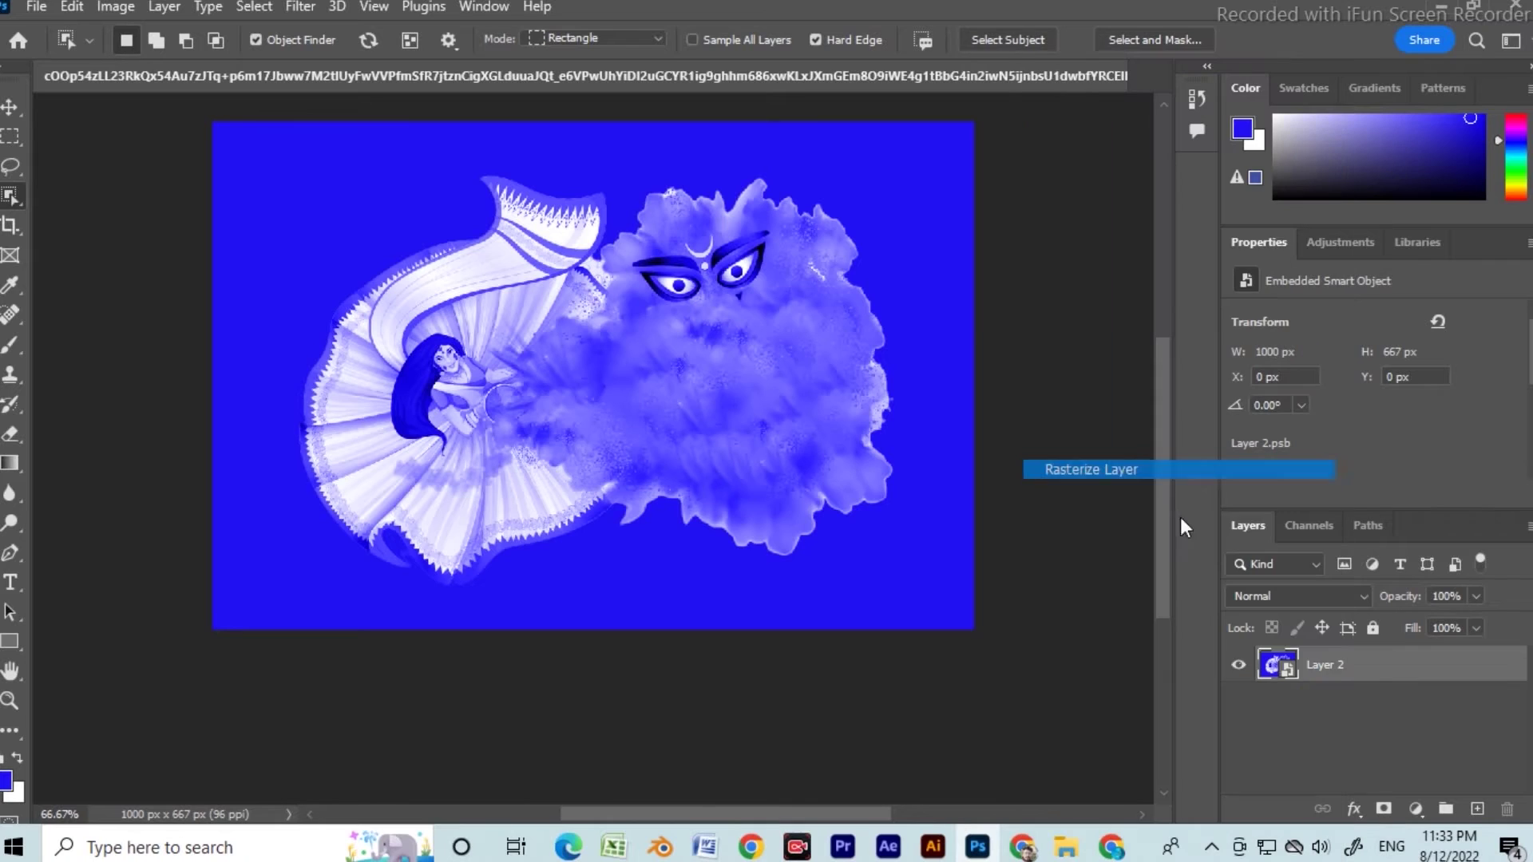
{"action": "left_click", "coordinate": [1239, 666]}
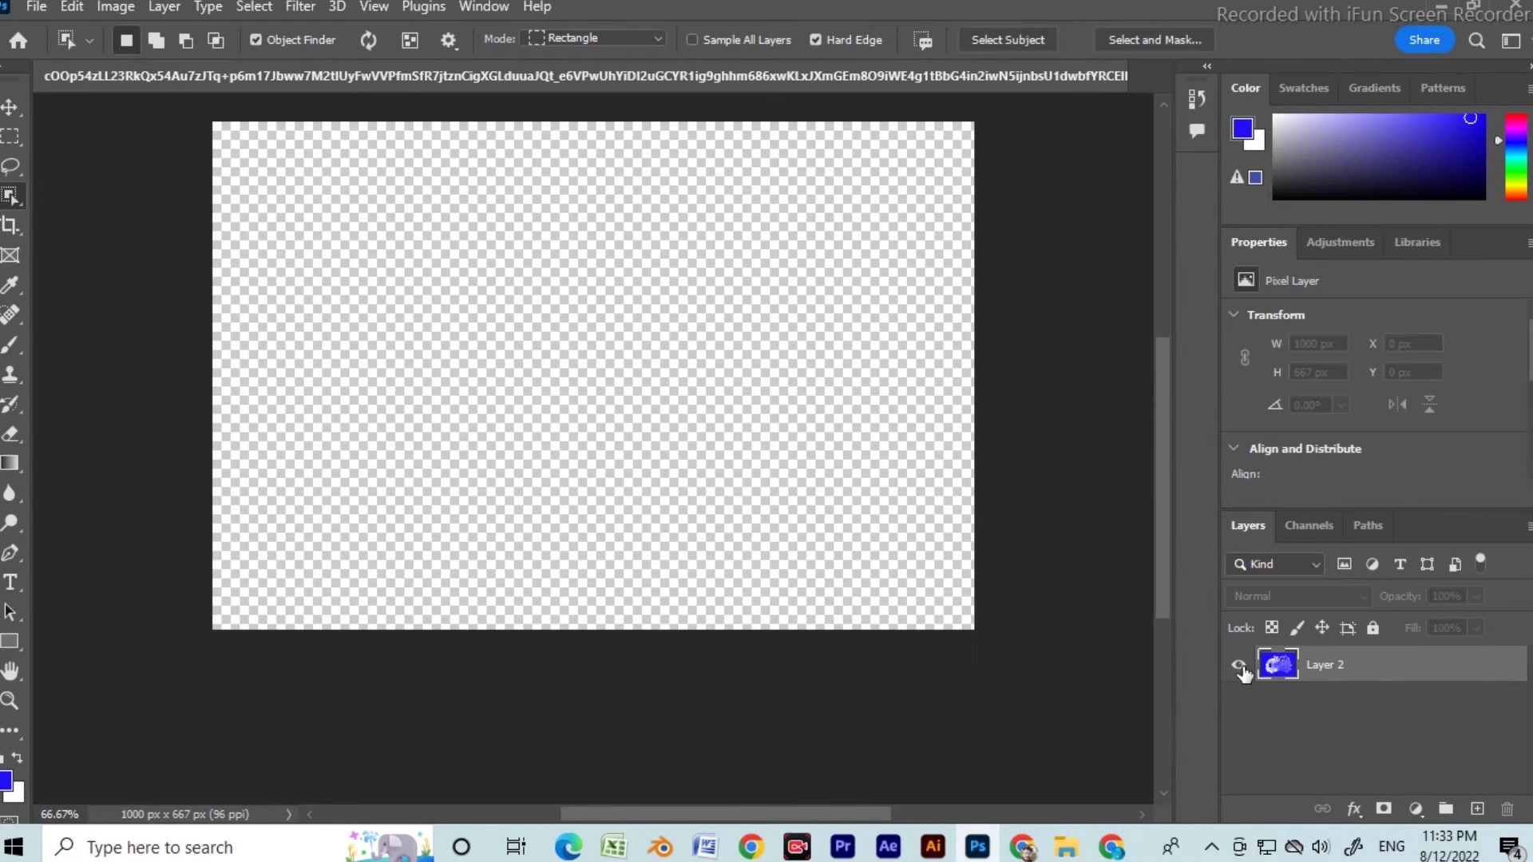
{"action": "left_click", "coordinate": [1239, 666]}
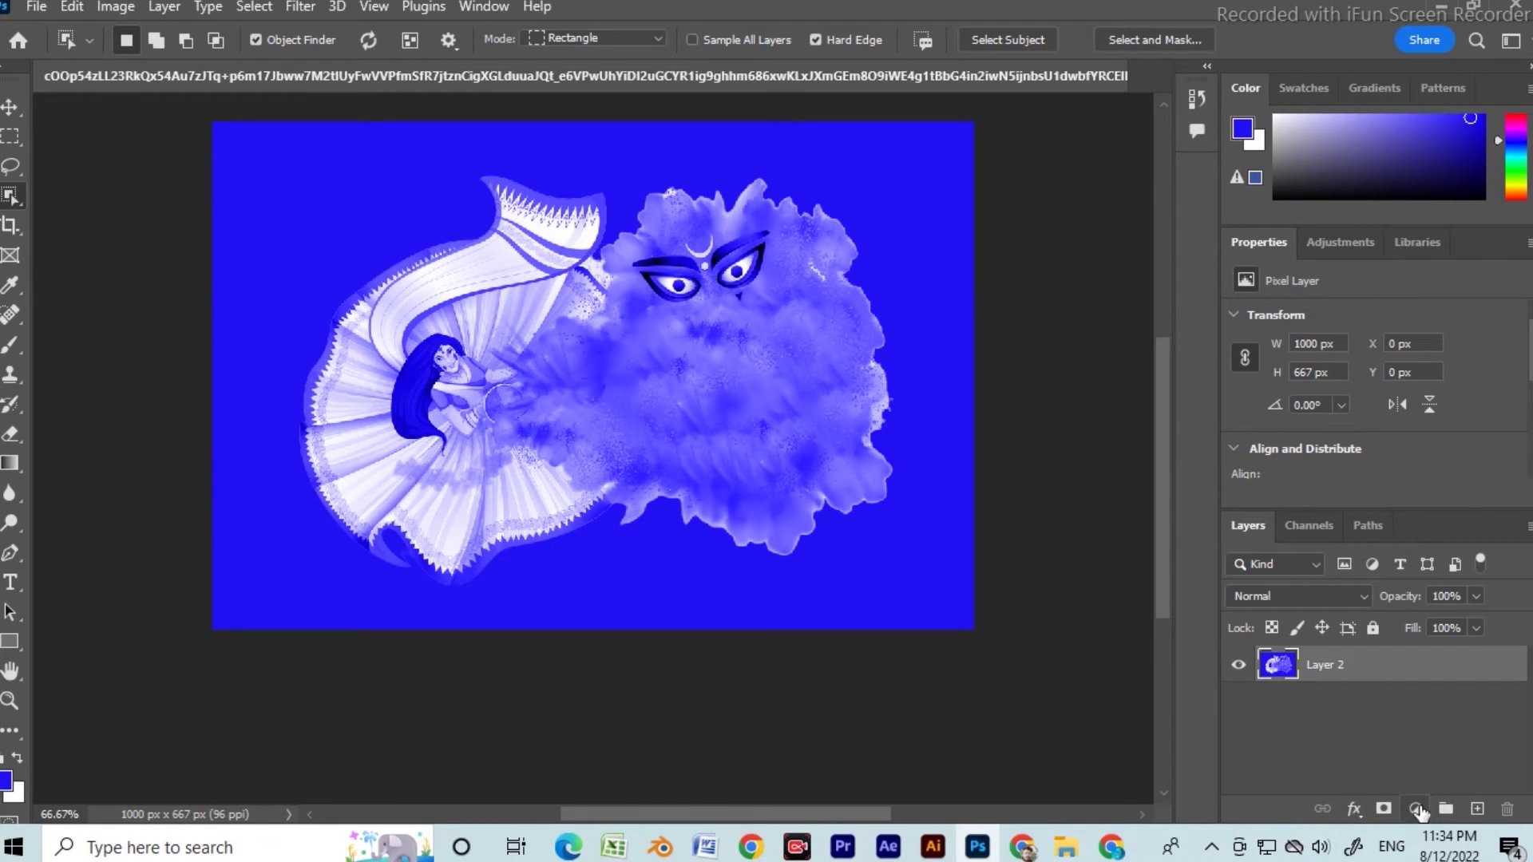
Try adding a layer mask to the combined layer, and undo back to the three separate layers
{"action": "left_click", "coordinate": [1382, 811]}
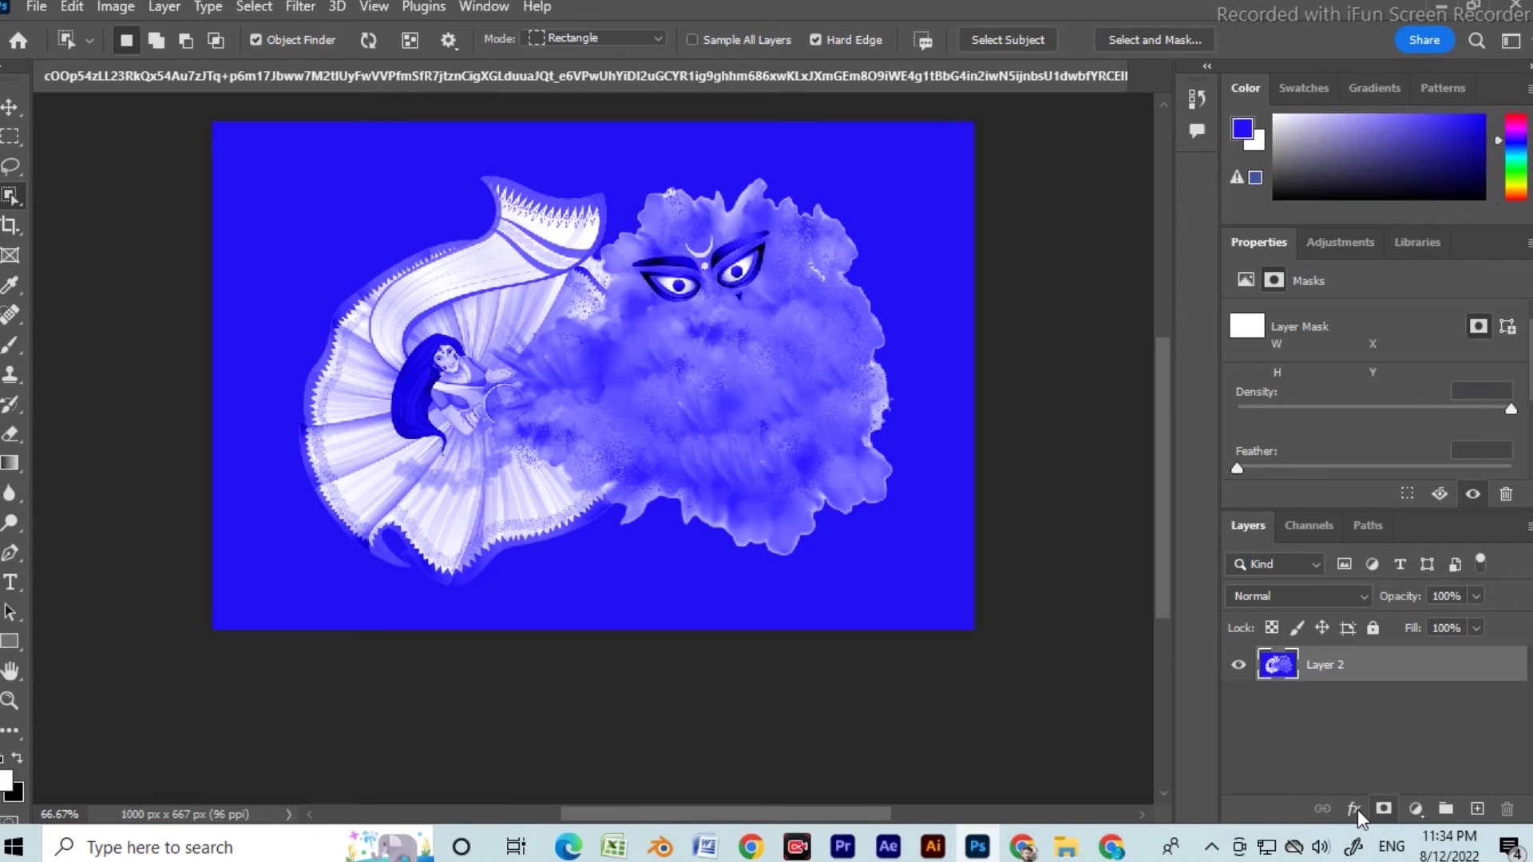
{"action": "left_click", "coordinate": [1355, 810]}
{"action": "left_click", "coordinate": [1300, 759]}
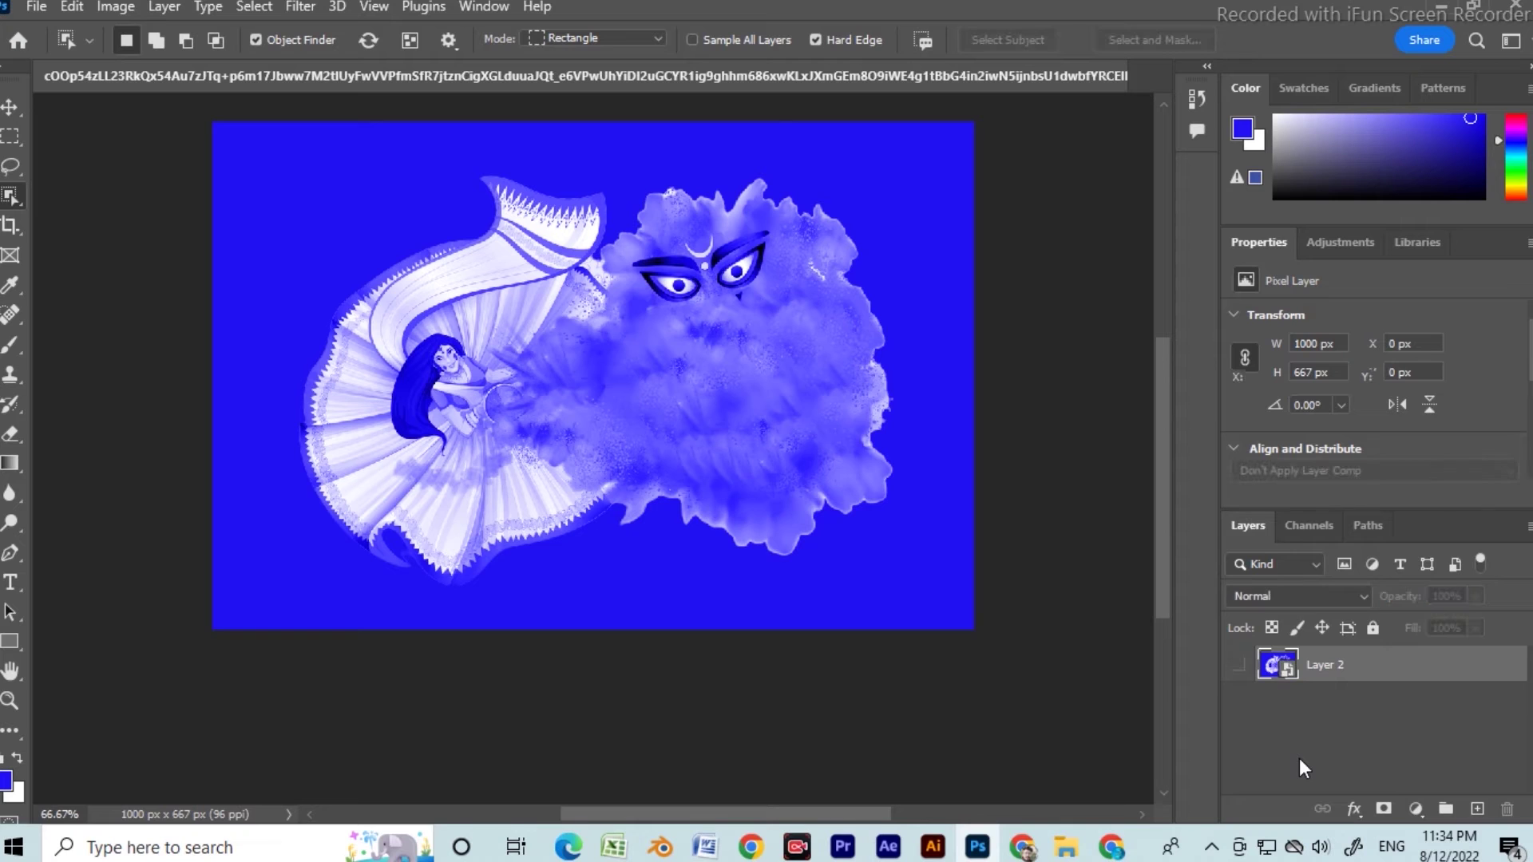
{"action": "key", "text": "ctrl+z"}
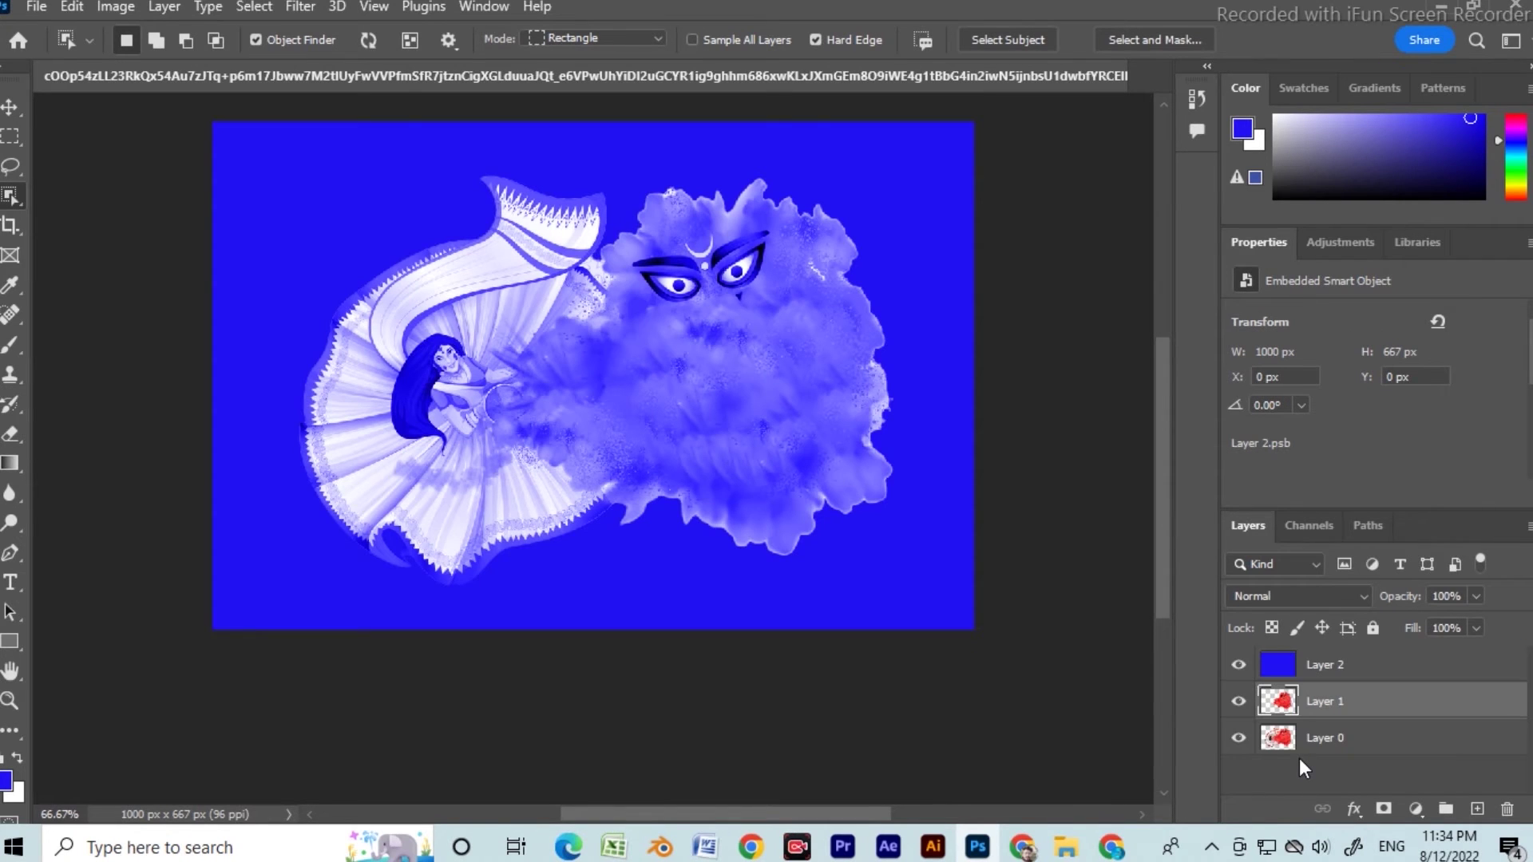
Add a white layer mask to the blue Layer 2
{"action": "left_click", "coordinate": [1318, 701]}
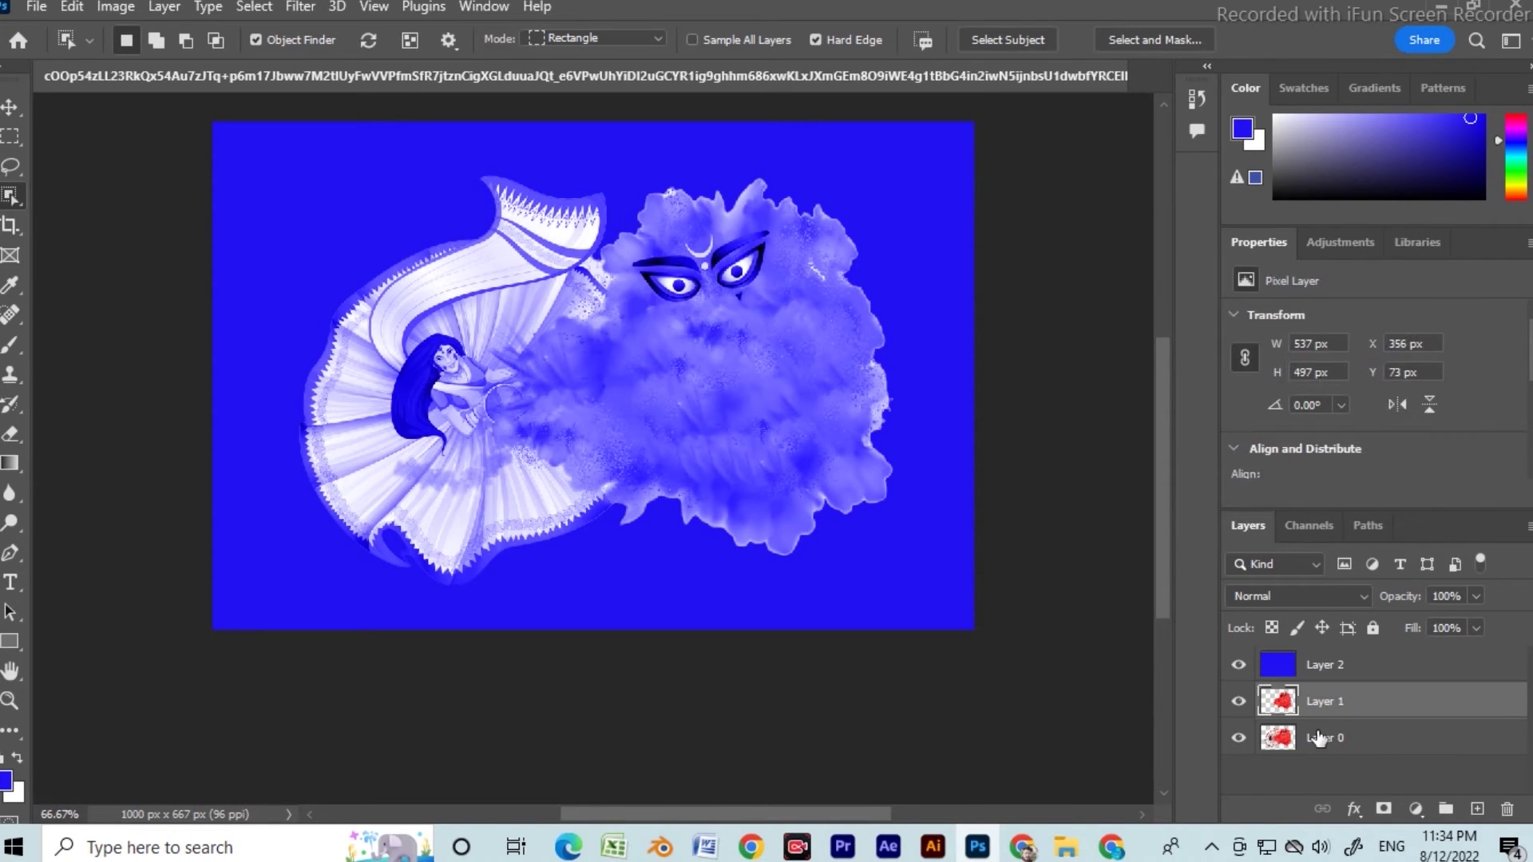
{"action": "left_click", "coordinate": [1363, 675]}
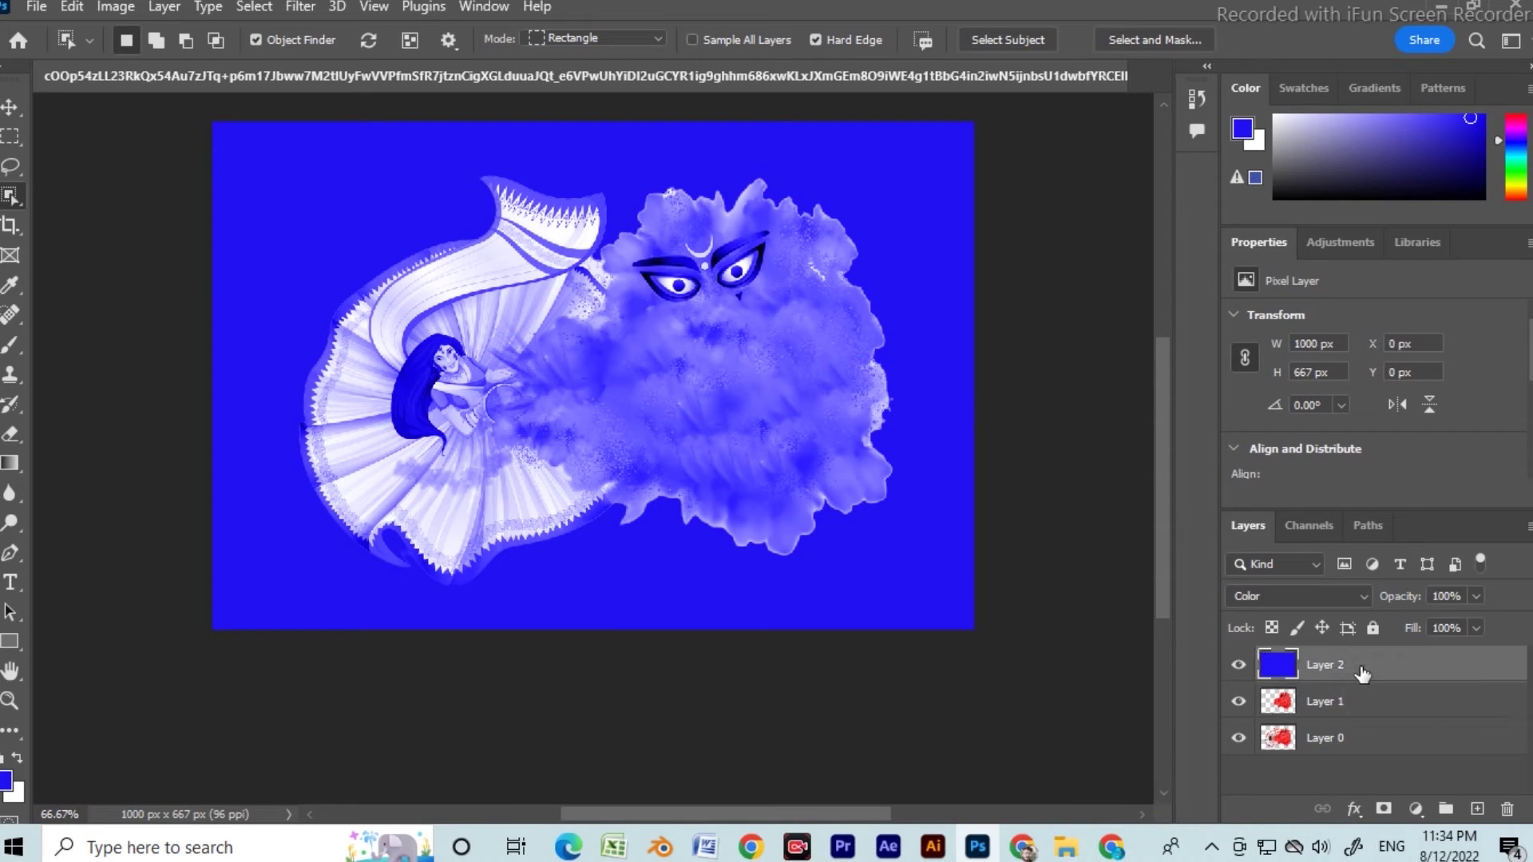
{"action": "left_click", "coordinate": [1355, 810]}
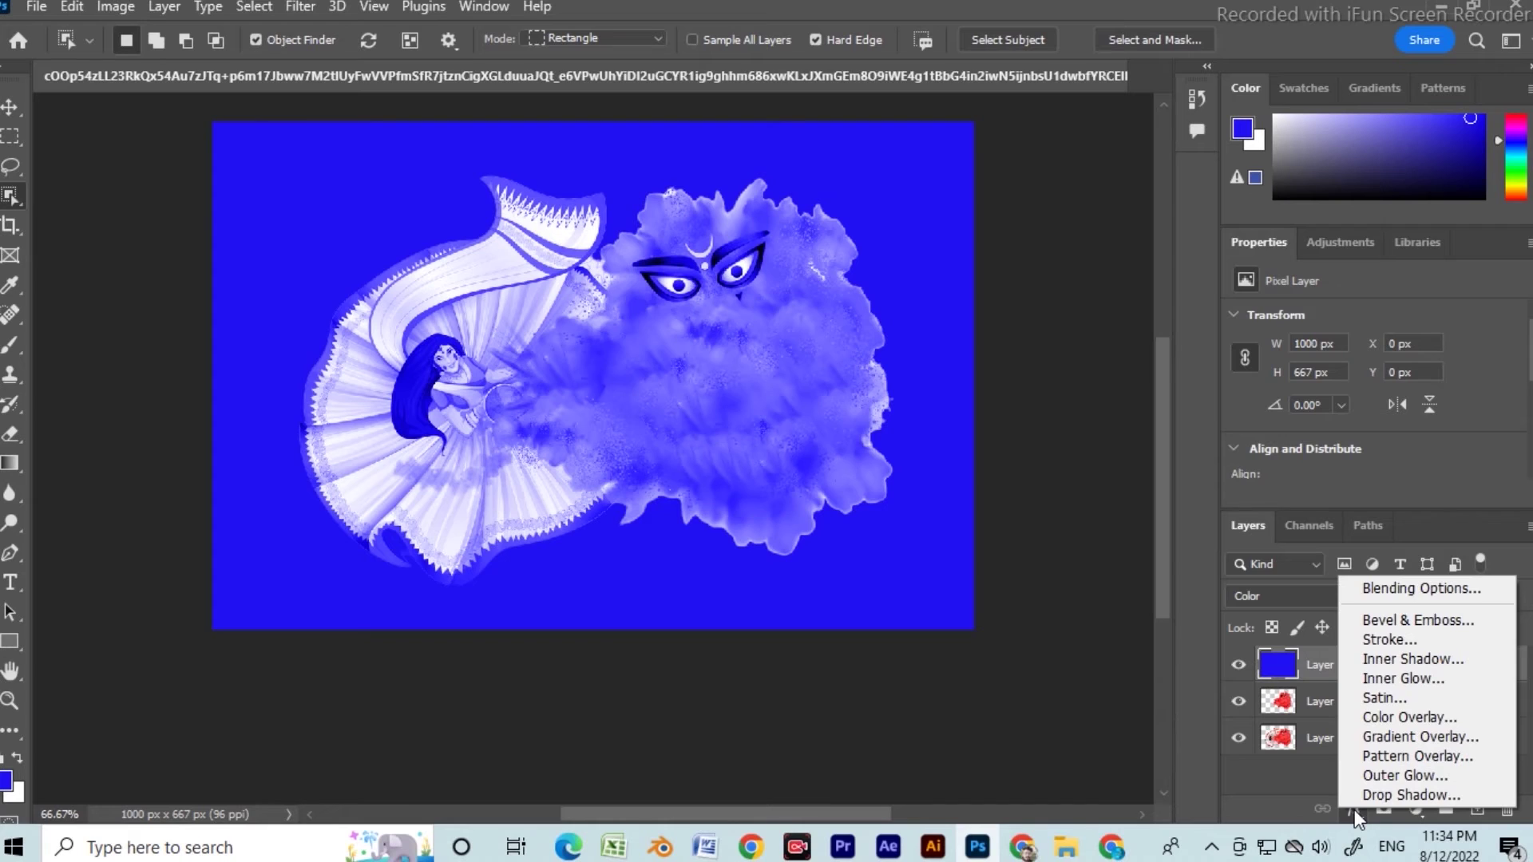
{"action": "left_click", "coordinate": [1354, 810]}
{"action": "left_click", "coordinate": [1355, 809]}
{"action": "left_click", "coordinate": [1355, 810]}
{"action": "left_click", "coordinate": [1382, 810]}
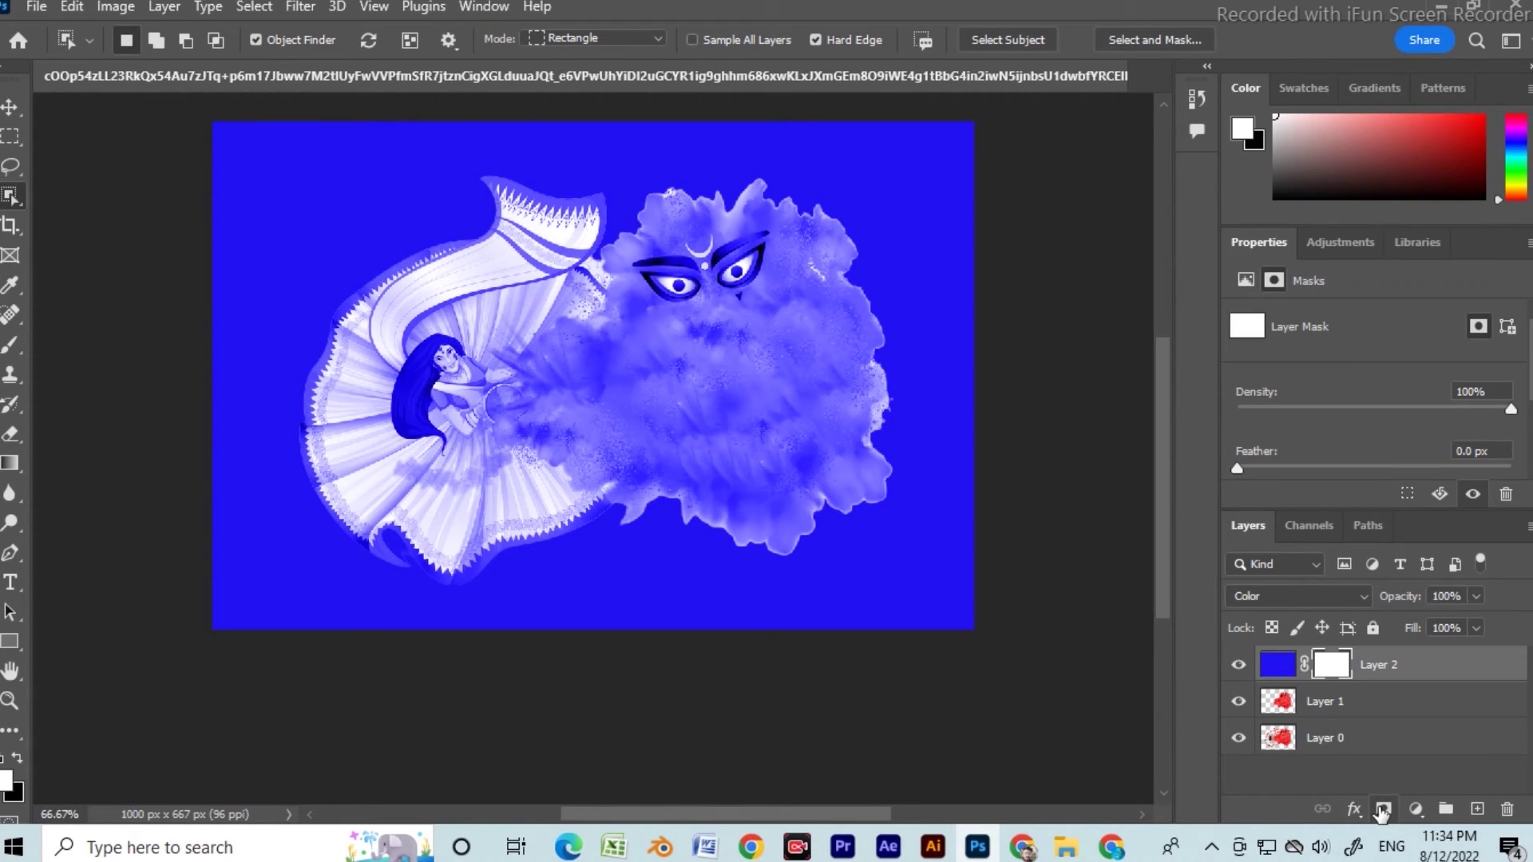
Undo the layer mask on the blue Layer 2
{"action": "key", "text": "ctrl+z"}
{"action": "key", "text": "ctrl+z"}
{"action": "key", "text": "ctrl+z"}
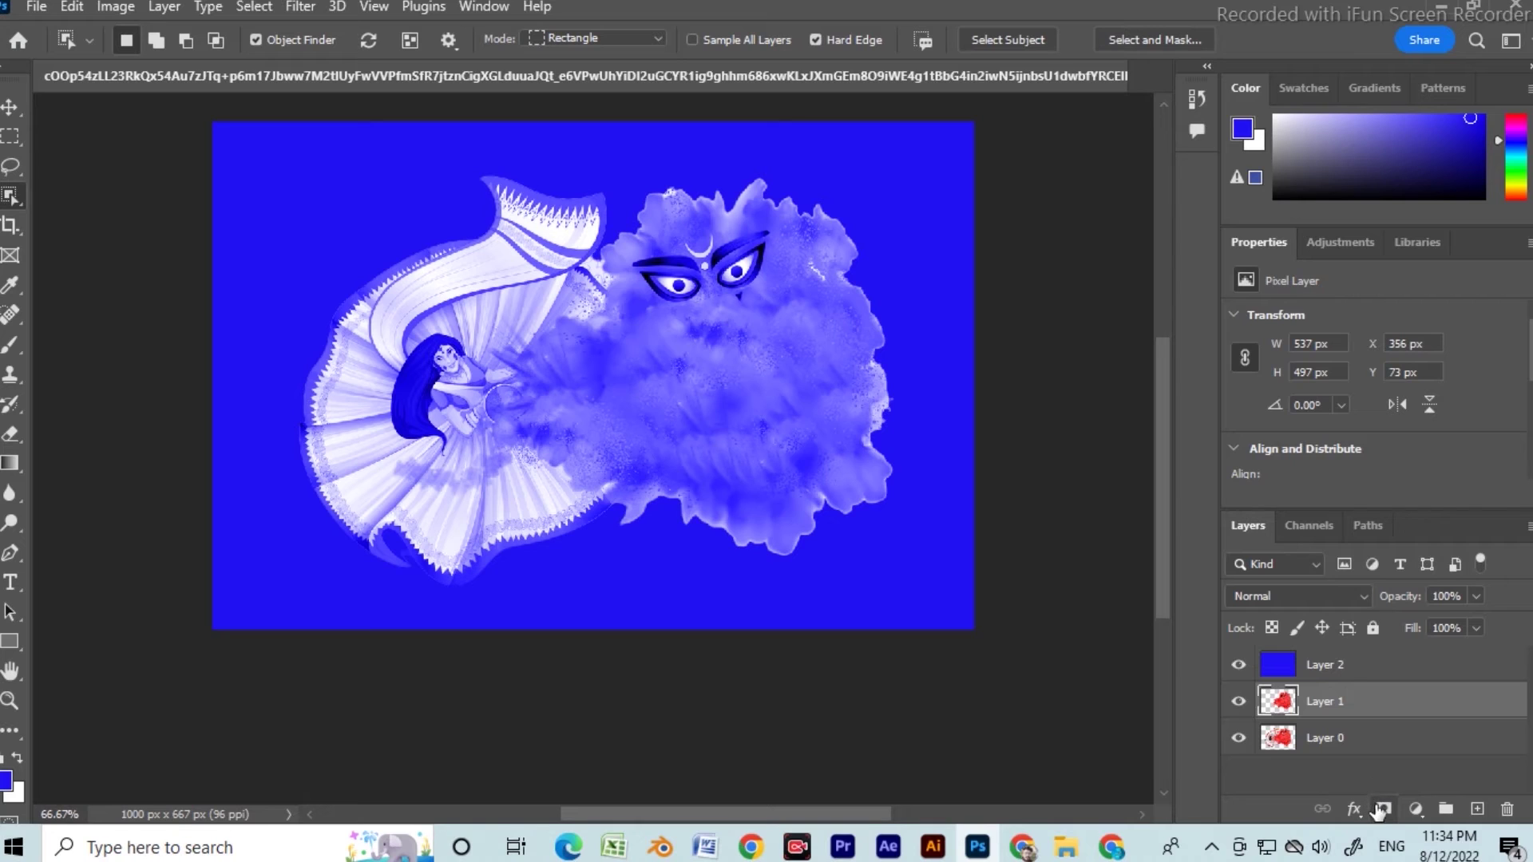
{"action": "left_click", "coordinate": [1382, 810]}
{"action": "key", "text": "ctrl+z"}
{"action": "left_click", "coordinate": [1356, 810]}
{"action": "left_click", "coordinate": [1358, 809]}
{"action": "left_click", "coordinate": [1358, 810]}
{"action": "left_click", "coordinate": [1357, 809]}
{"action": "left_click", "coordinate": [1357, 809]}
{"action": "left_click", "coordinate": [1358, 809]}
{"action": "key", "text": "super"}
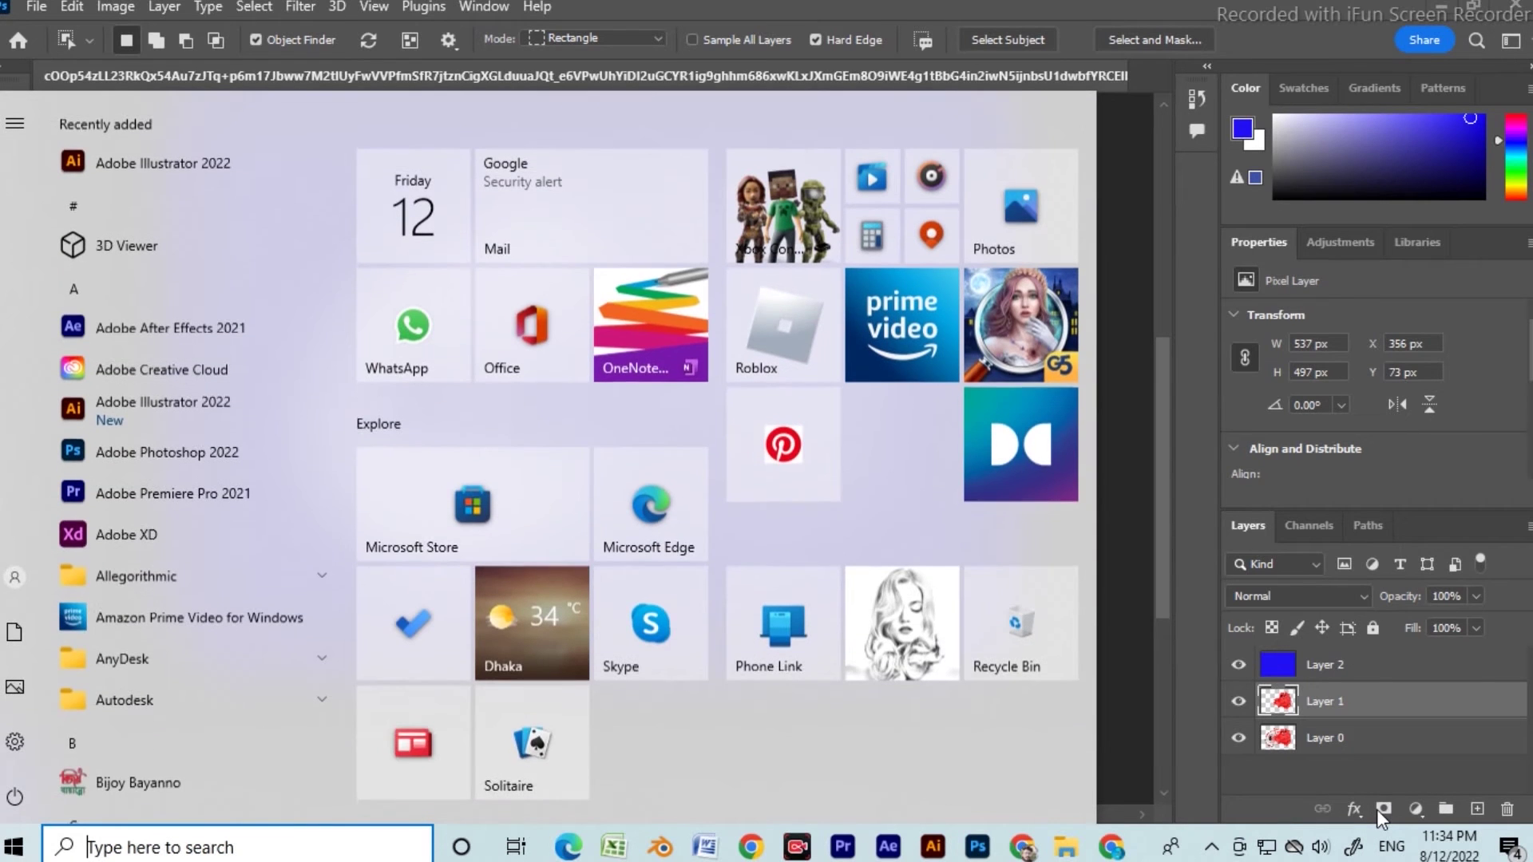
Try adding a white layer mask to Layer 1, and undo it
{"action": "left_click", "coordinate": [1379, 809]}
{"action": "left_click", "coordinate": [1383, 810]}
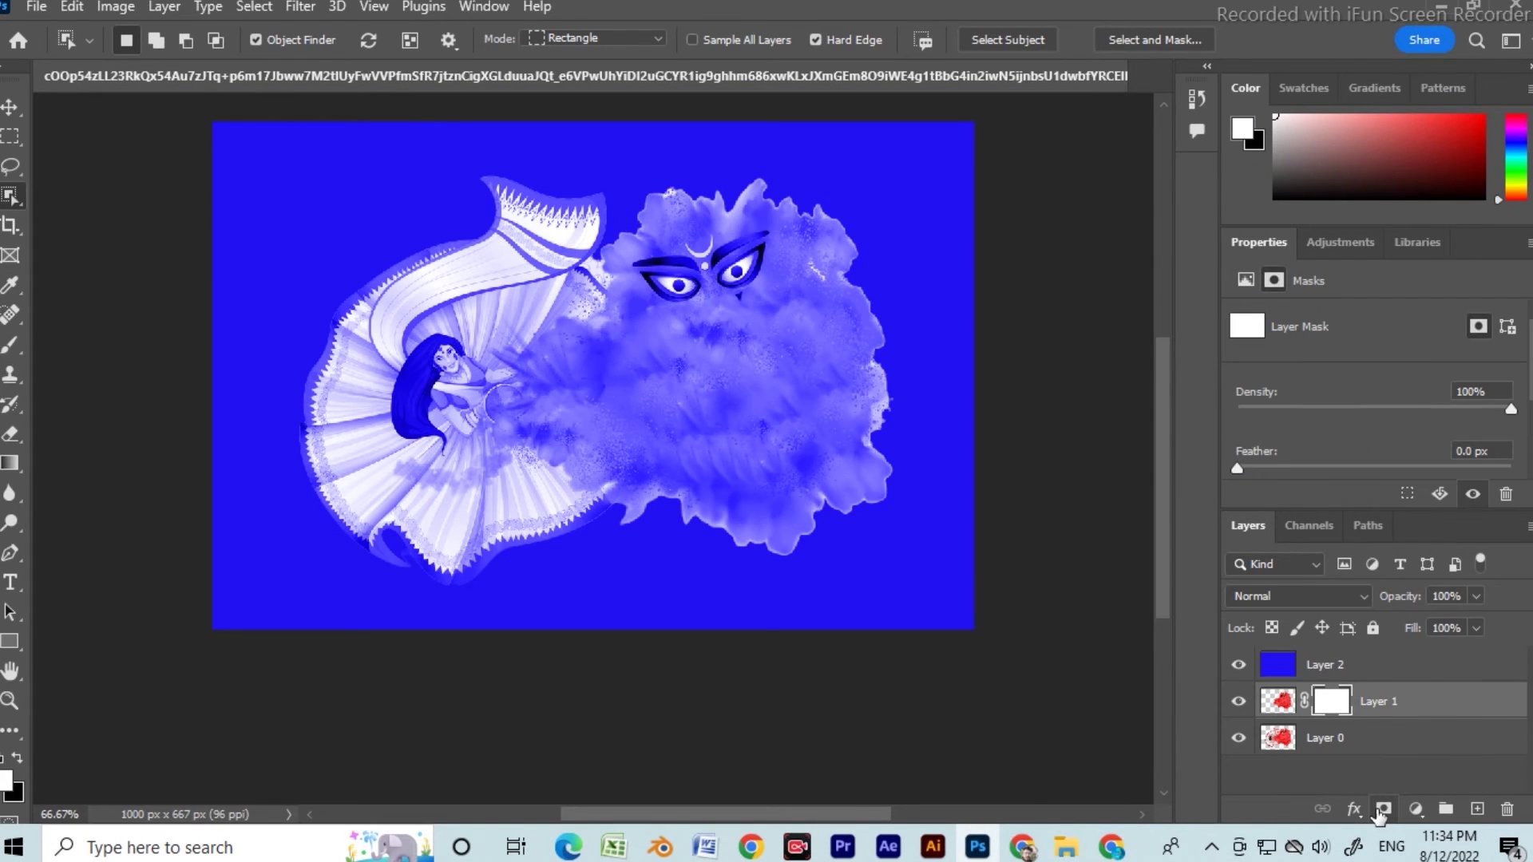
{"action": "key", "text": "super"}
{"action": "left_click", "coordinate": [1344, 770]}
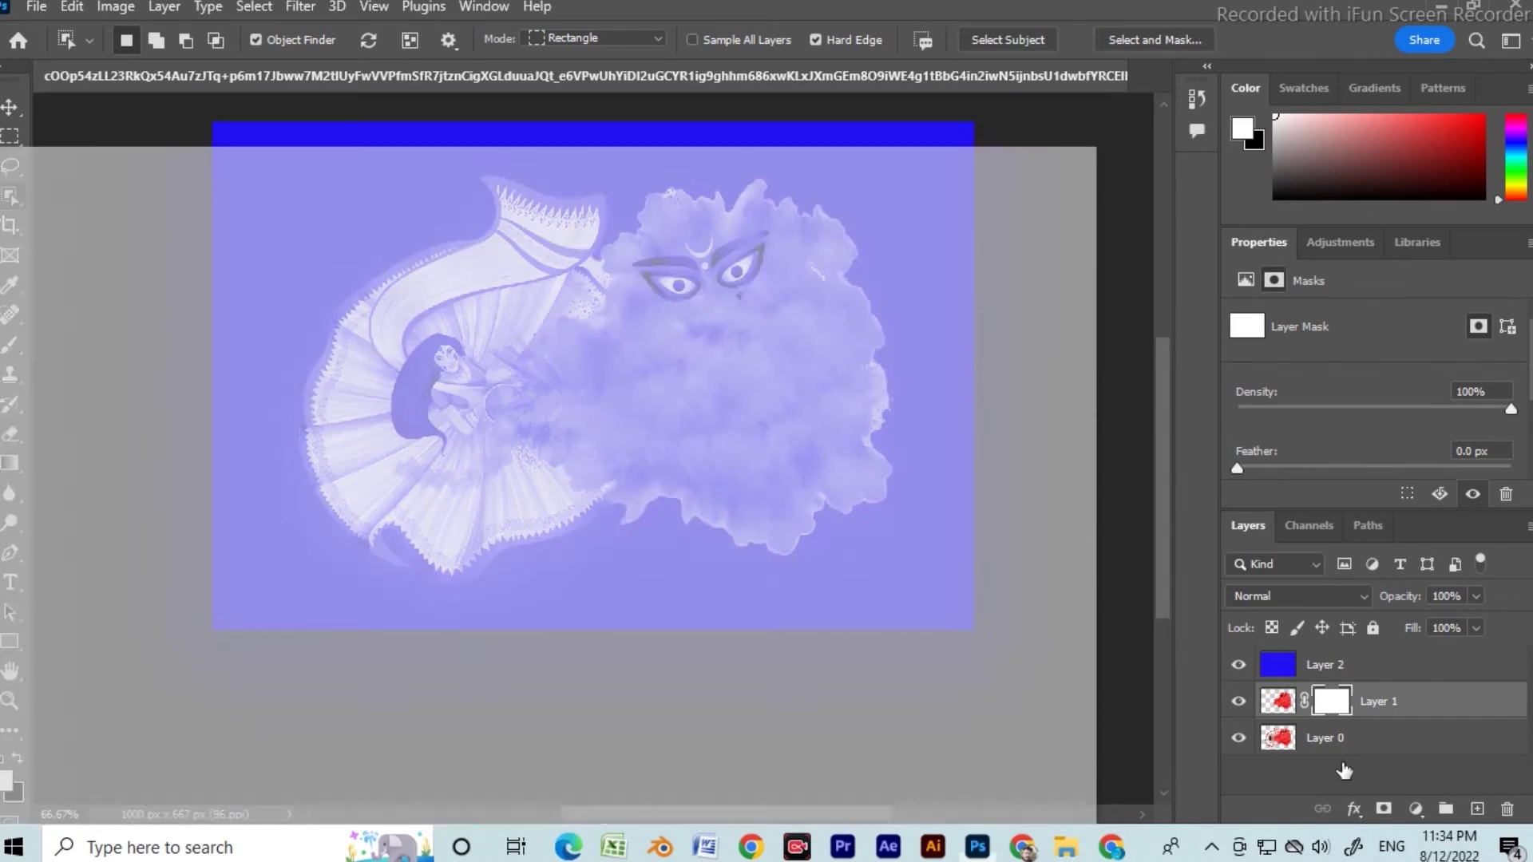
{"action": "left_click", "coordinate": [1380, 675]}
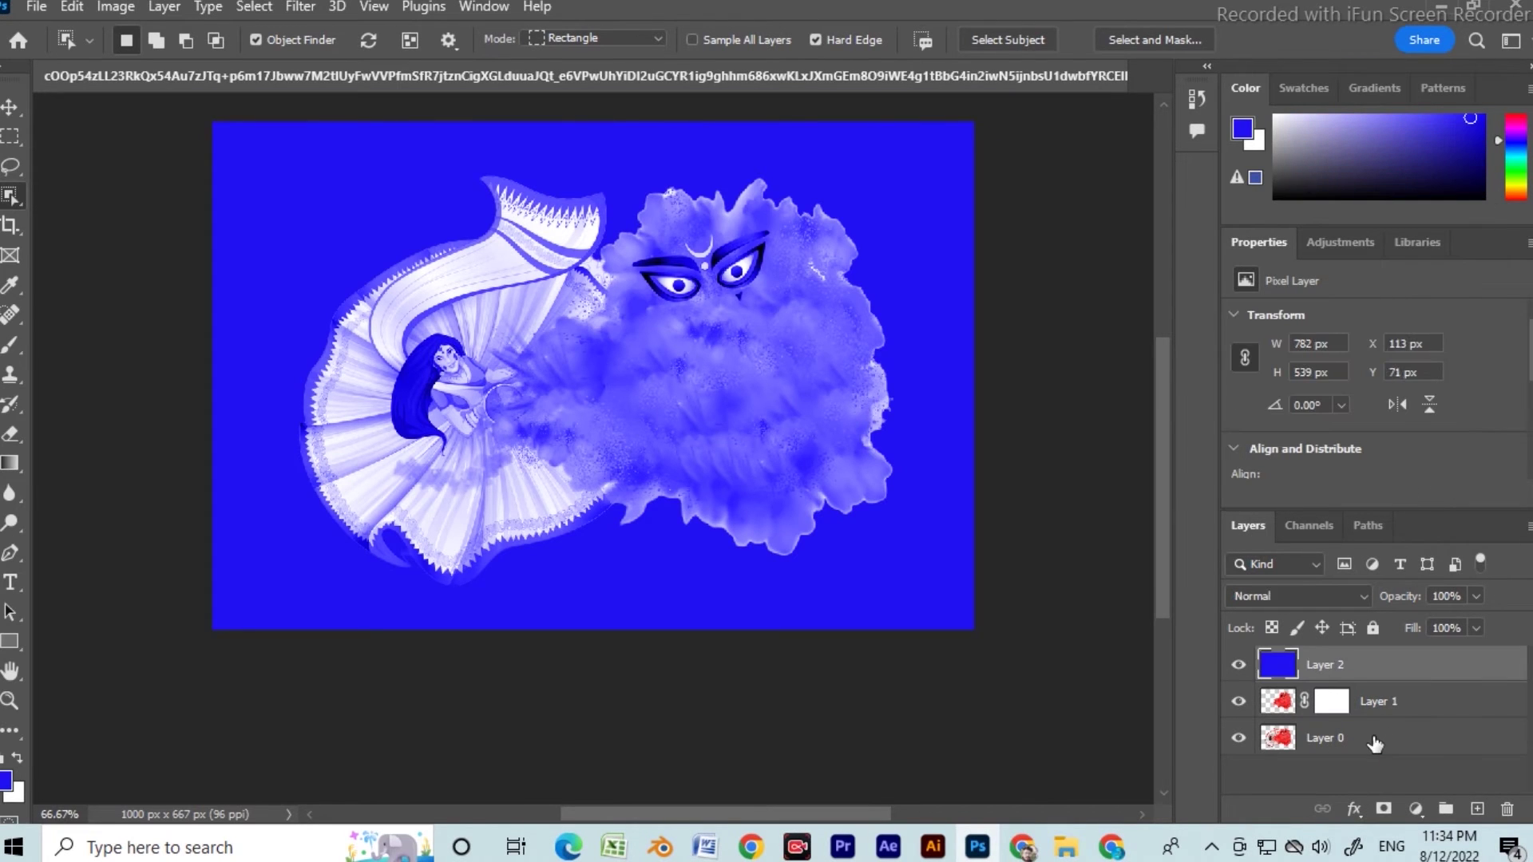
{"action": "left_click", "coordinate": [1376, 744]}
{"action": "left_click", "coordinate": [1375, 706]}
{"action": "key", "text": "ctrl+z"}
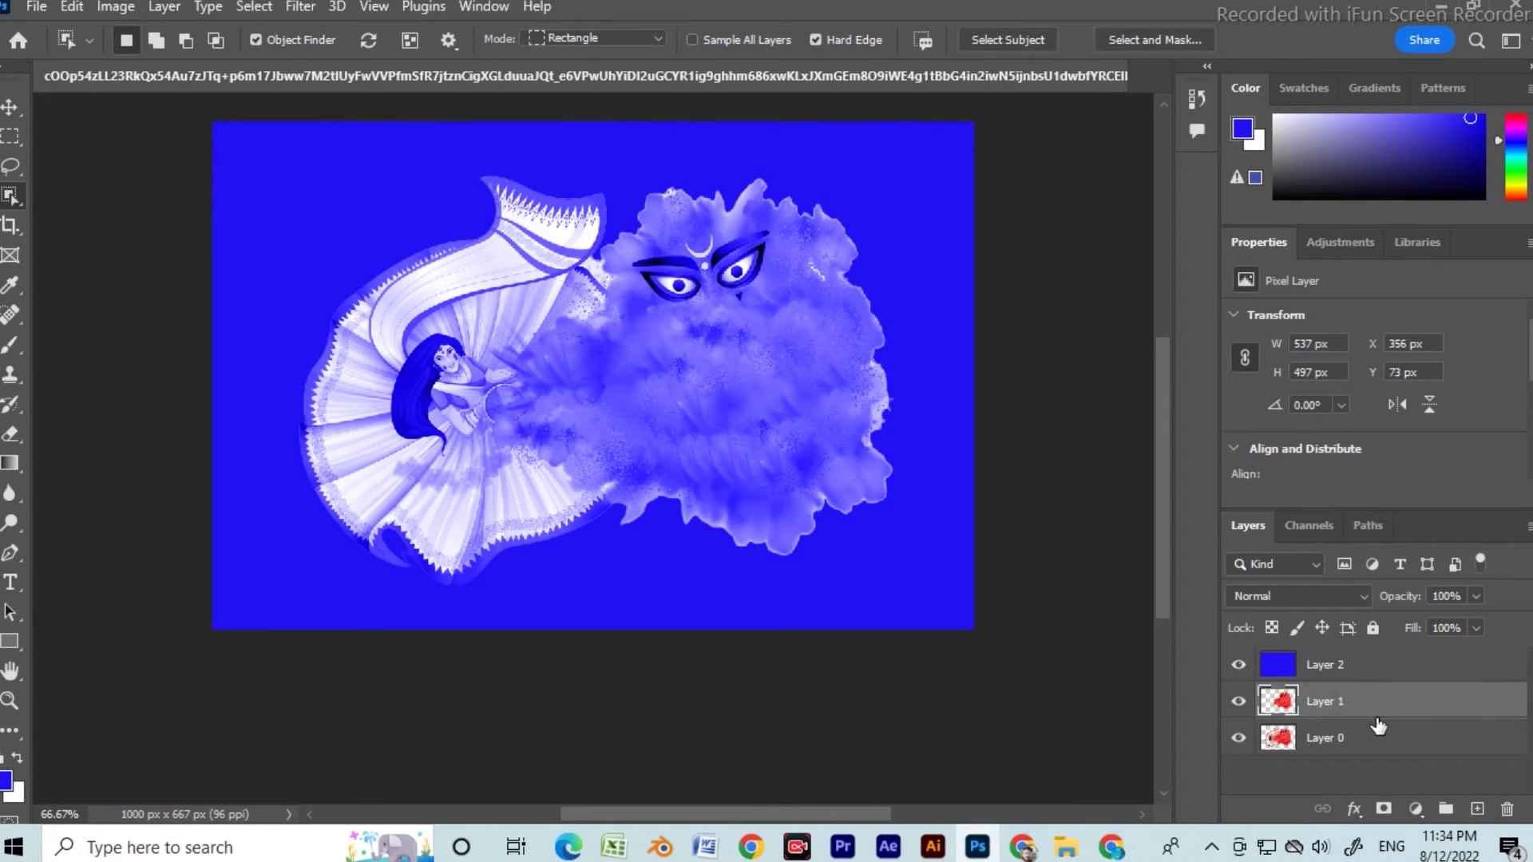
Convert Layer 2, Layer 1 and Layer 0 into a single smart object and rasterize it
{"action": "left_click", "coordinate": [1352, 675], "text": "shift"}
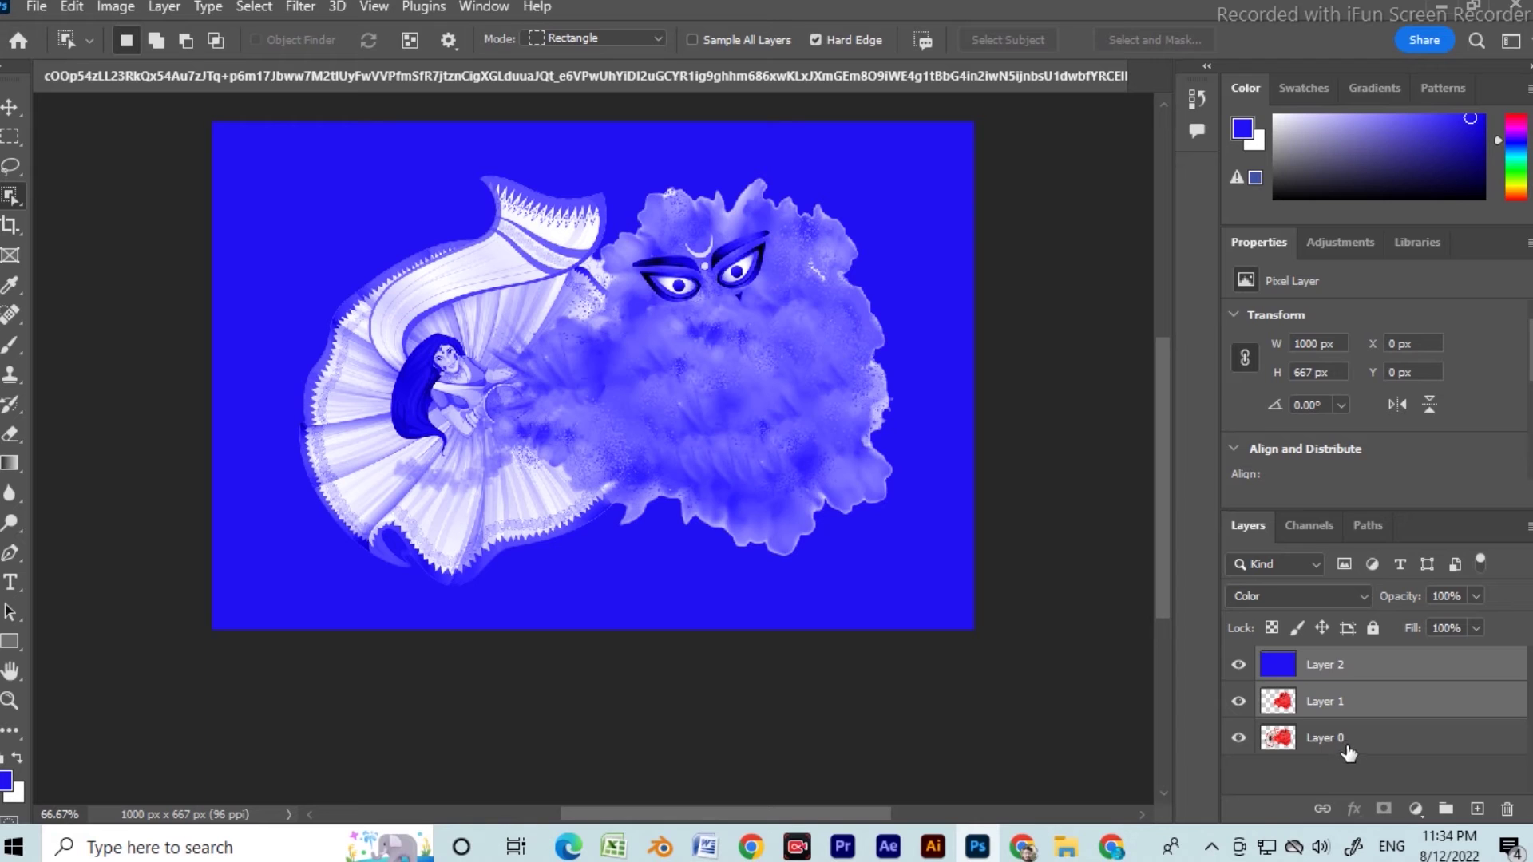
{"action": "left_click", "coordinate": [1349, 753], "text": "shift"}
{"action": "left_click", "coordinate": [1352, 674], "text": "shift"}
{"action": "right_click", "coordinate": [1352, 661]}
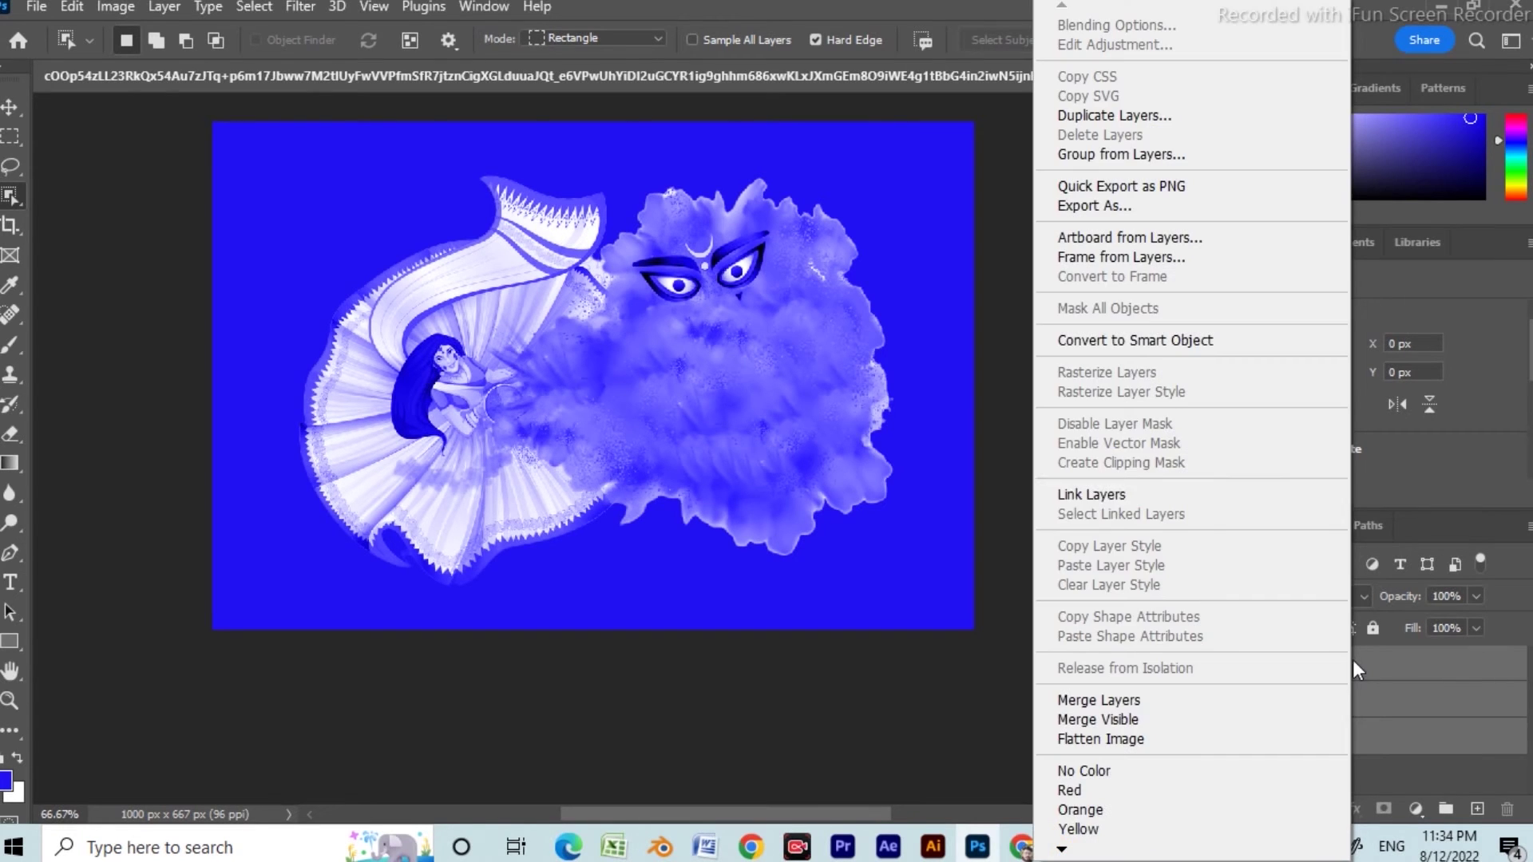
{"action": "left_click", "coordinate": [1134, 340]}
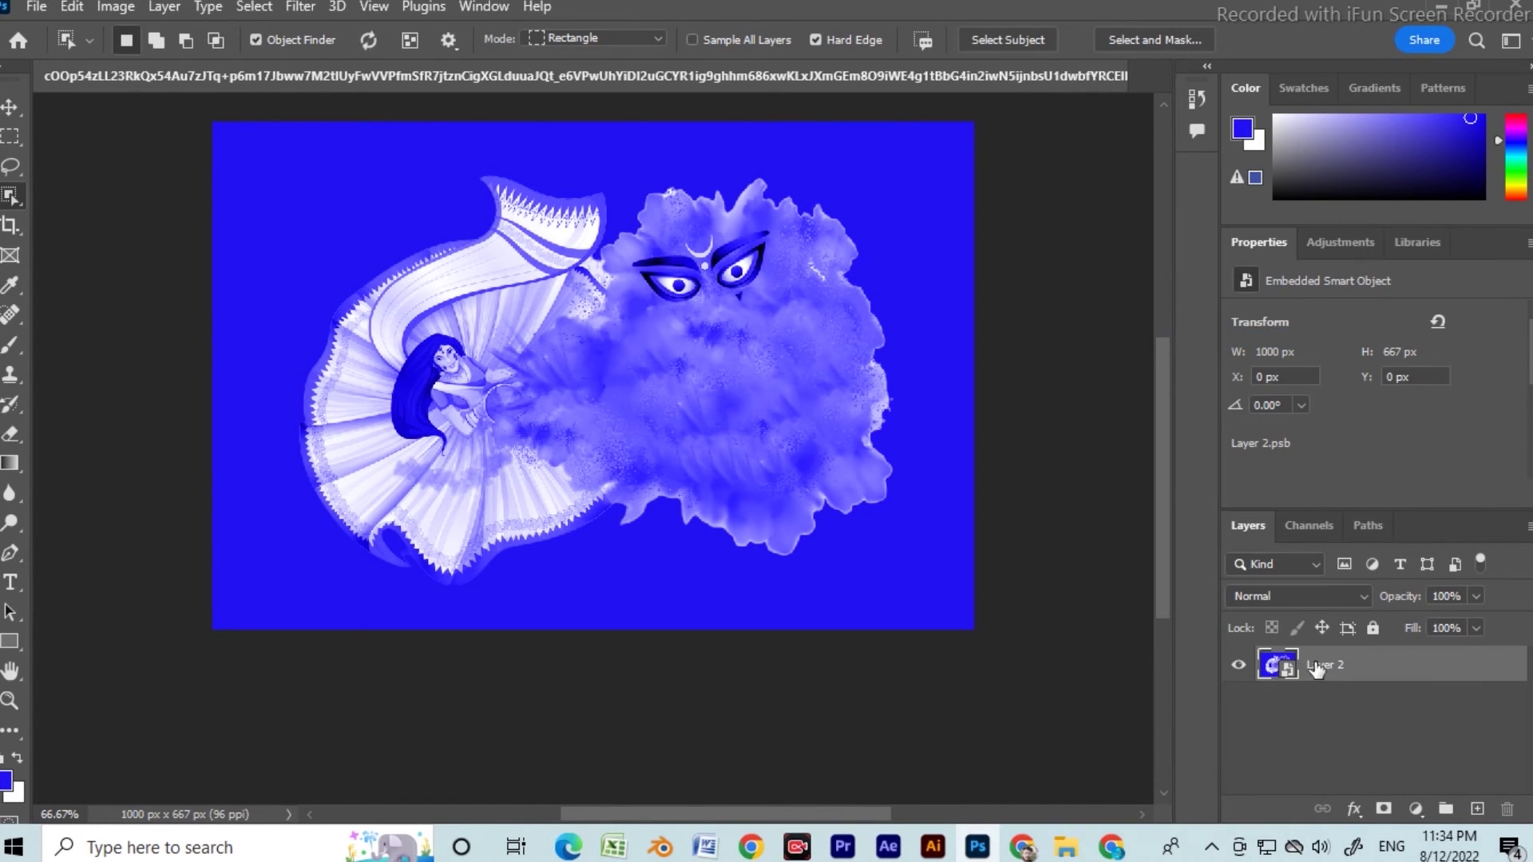
{"action": "right_click", "coordinate": [1316, 668]}
{"action": "left_click", "coordinate": [1174, 470]}
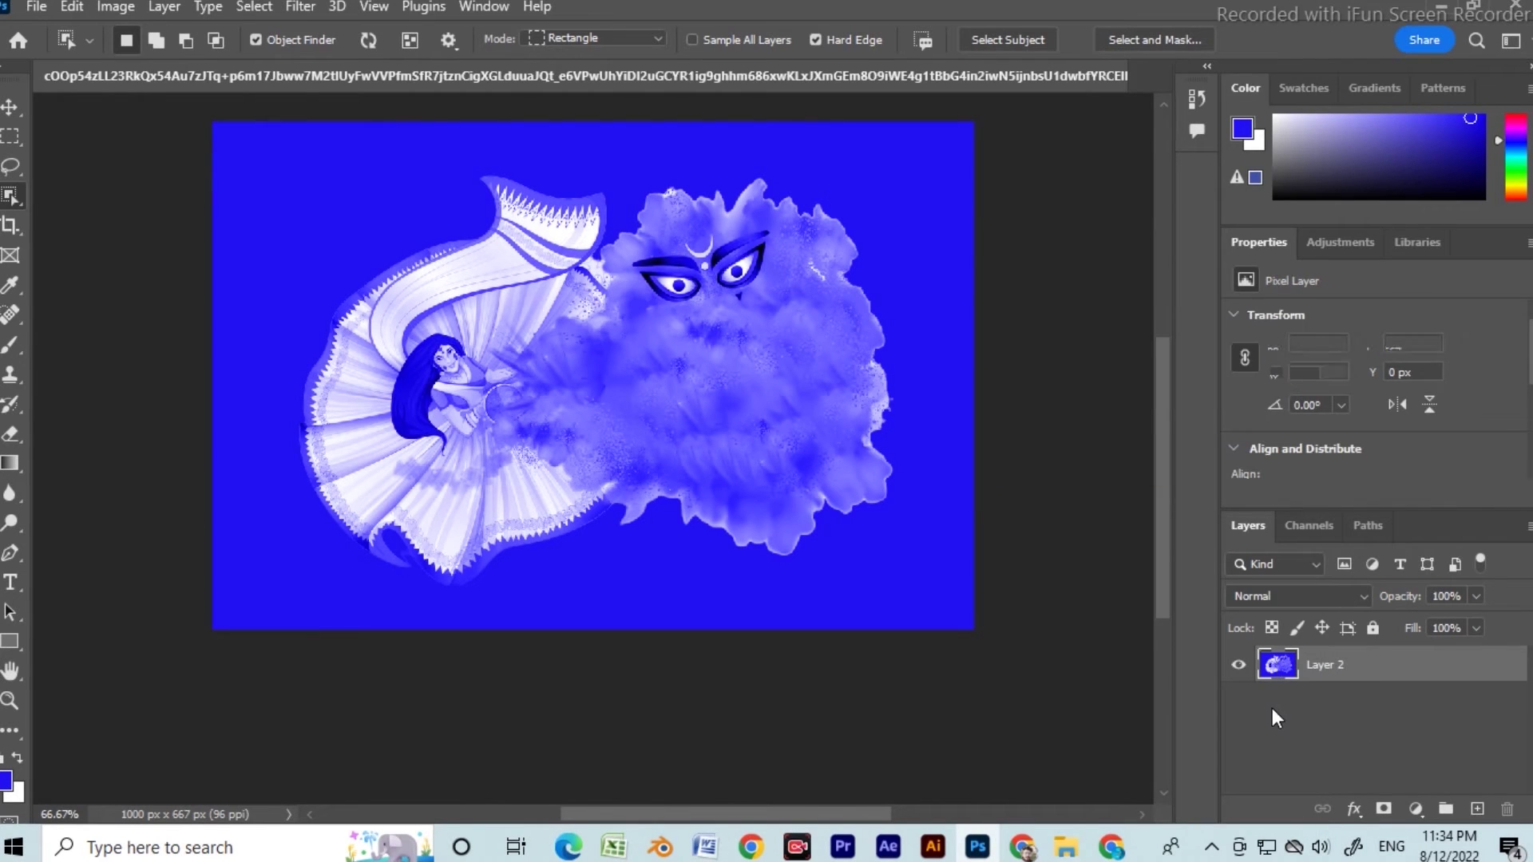
Add a vector mask to the combined layer, trying 9% density and a 149.5 px feather before lowering both to the minimum
{"action": "left_click", "coordinate": [1383, 811], "text": "ctrl"}
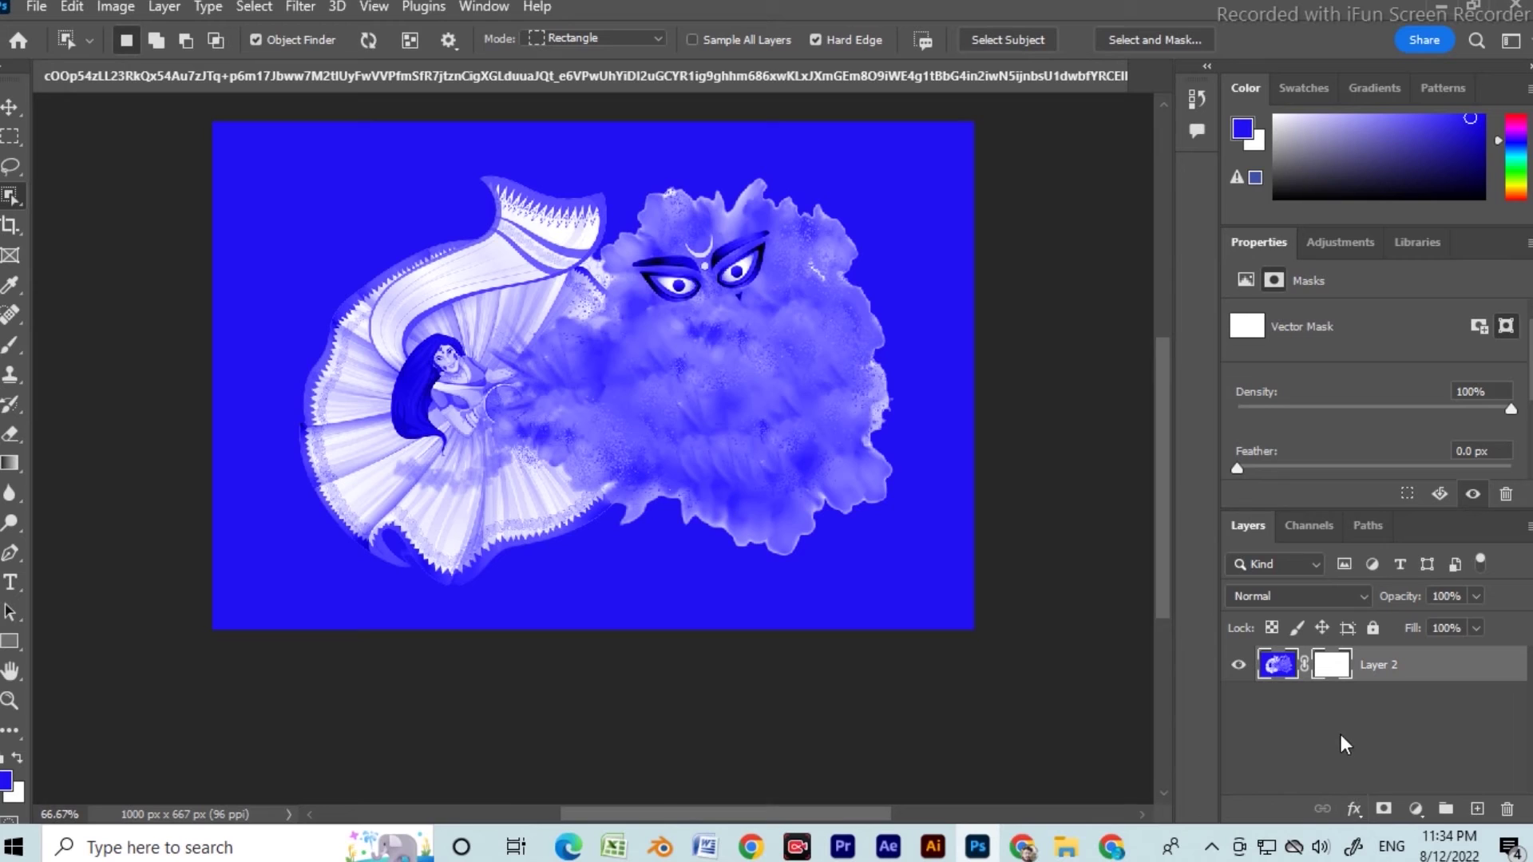
{"action": "left_click_drag", "start_coordinate": [1511, 409], "coordinate": [1305, 415]}
{"action": "left_click_drag", "start_coordinate": [1311, 414], "coordinate": [1261, 409]}
{"action": "left_click", "coordinate": [1438, 469]}
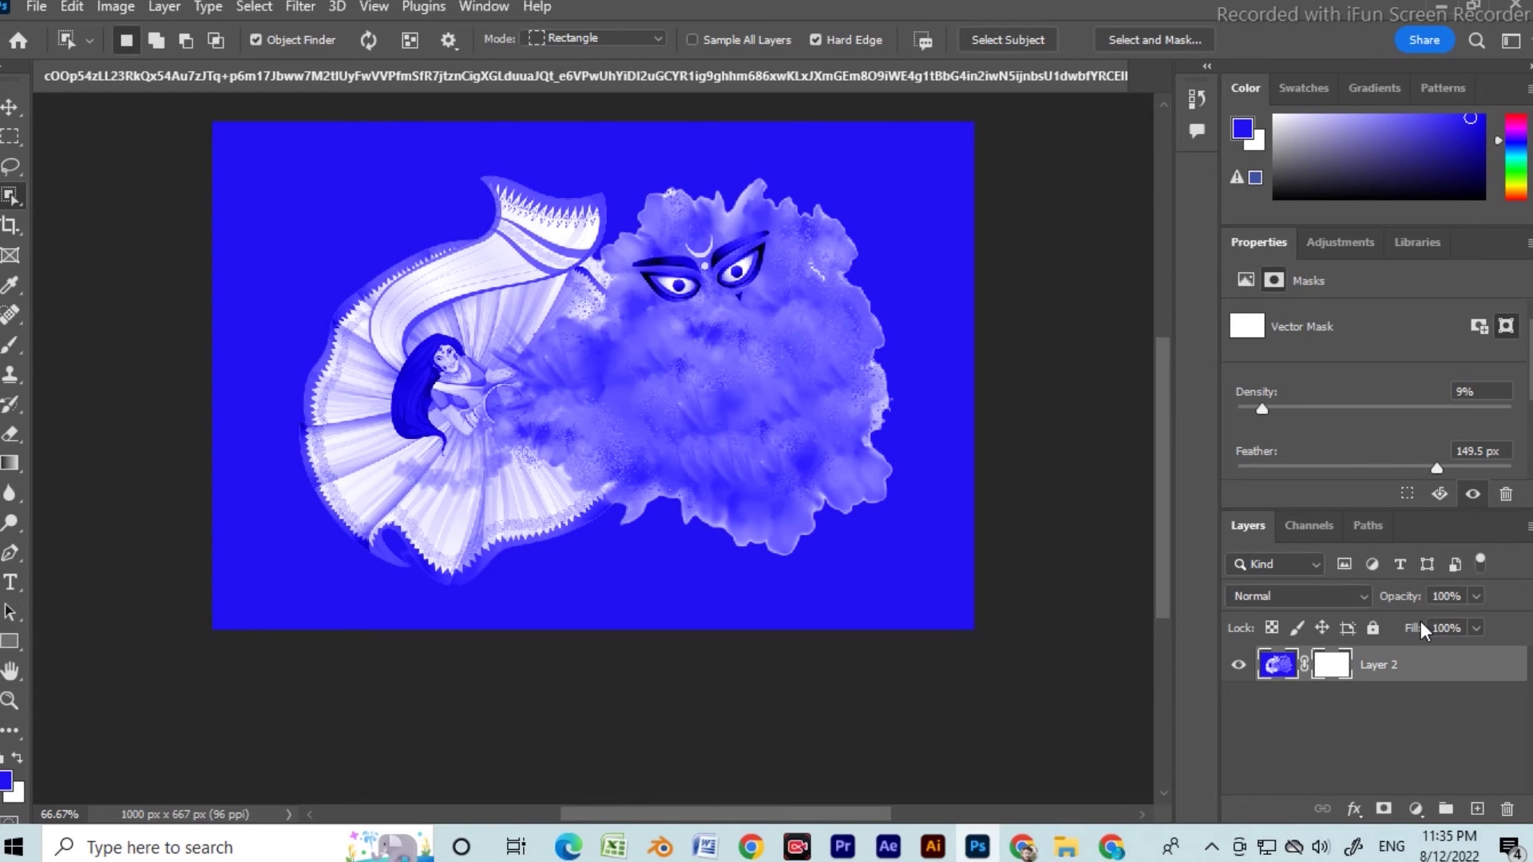
{"action": "left_click_drag", "start_coordinate": [1263, 409], "coordinate": [1237, 409]}
{"action": "left_click_drag", "start_coordinate": [1436, 468], "coordinate": [1216, 472]}
{"action": "left_click", "coordinate": [1336, 725]}
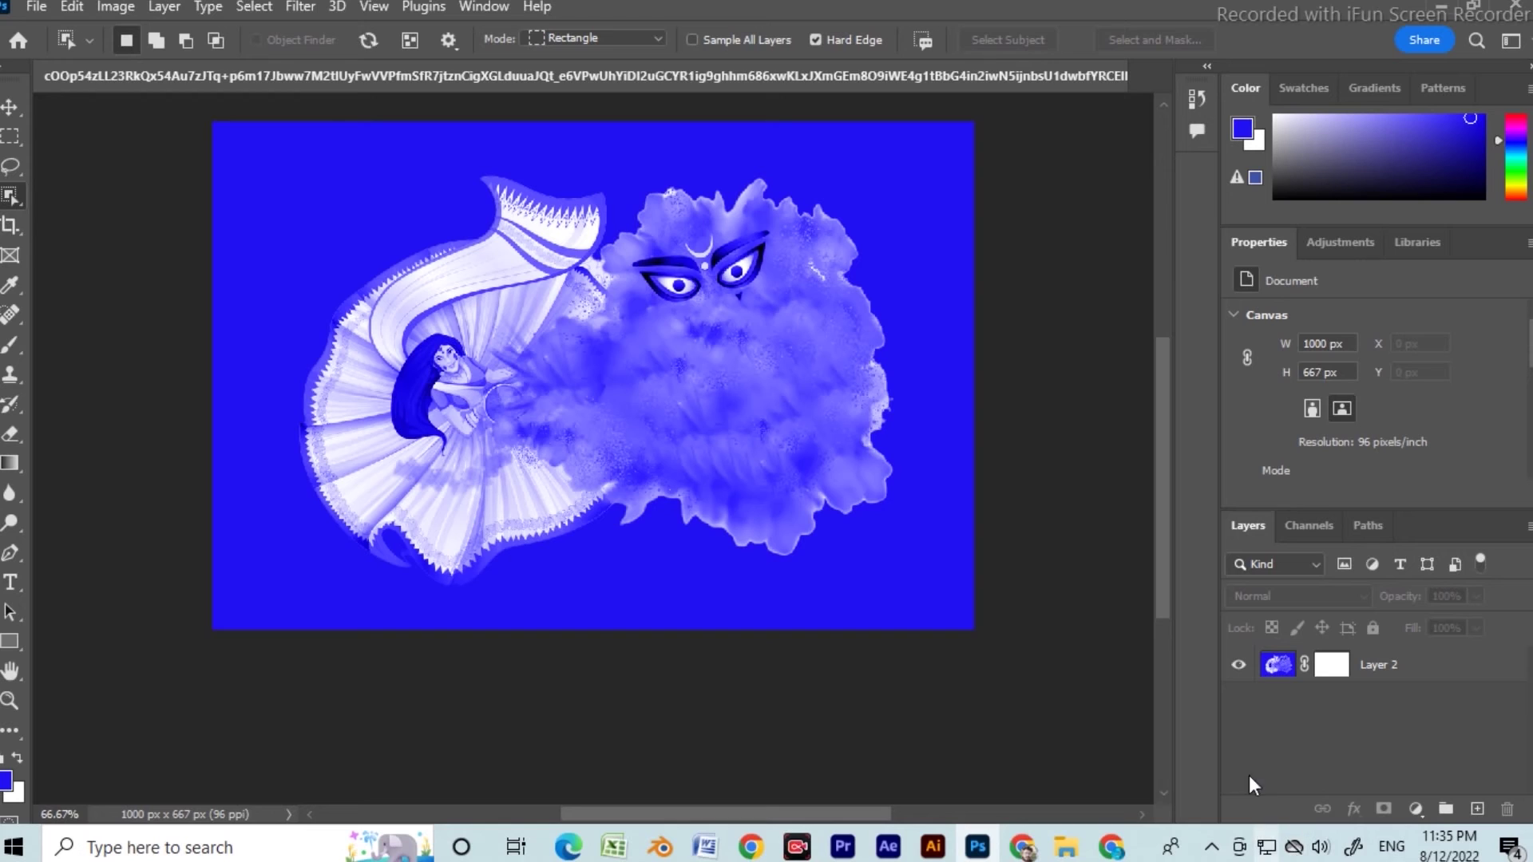
Switch to the Magic Wand tool for working on the combined layer
{"action": "left_click", "coordinate": [1399, 669]}
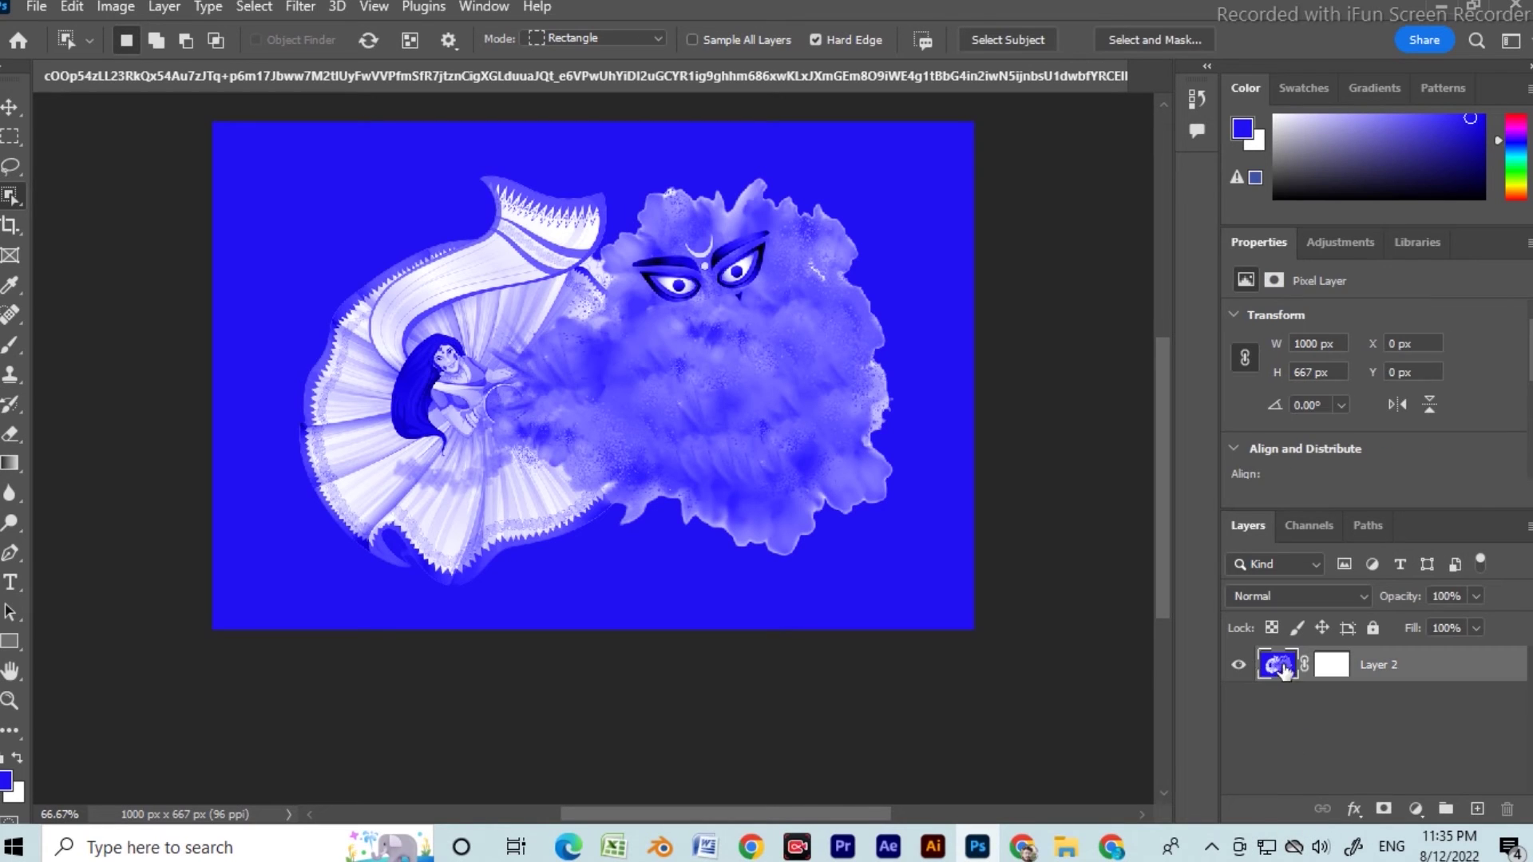
{"action": "left_click", "coordinate": [1284, 717]}
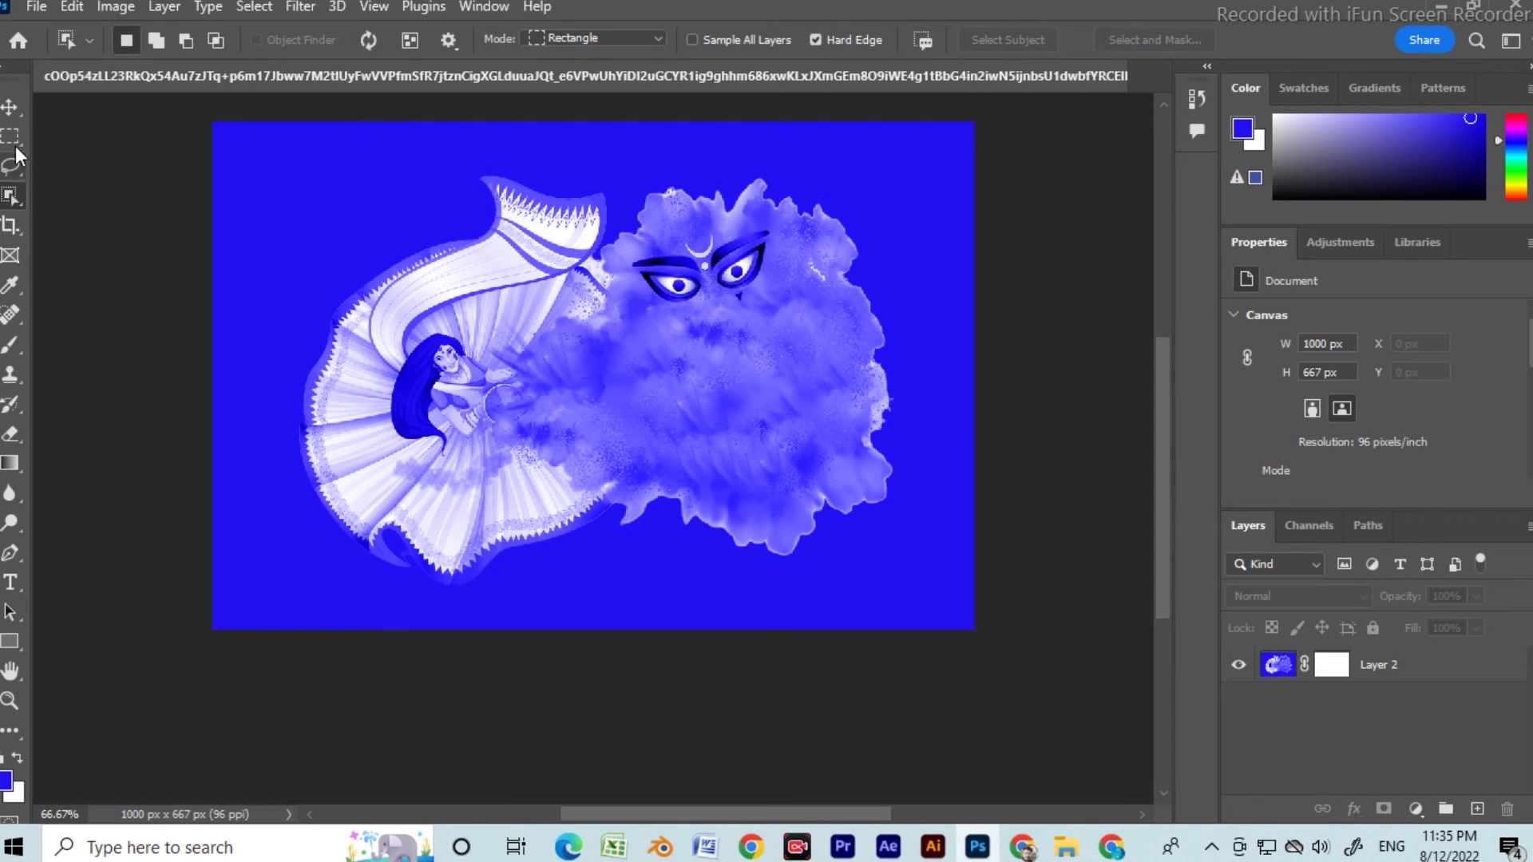
{"action": "right_click", "coordinate": [9, 194]}
{"action": "left_click", "coordinate": [77, 233]}
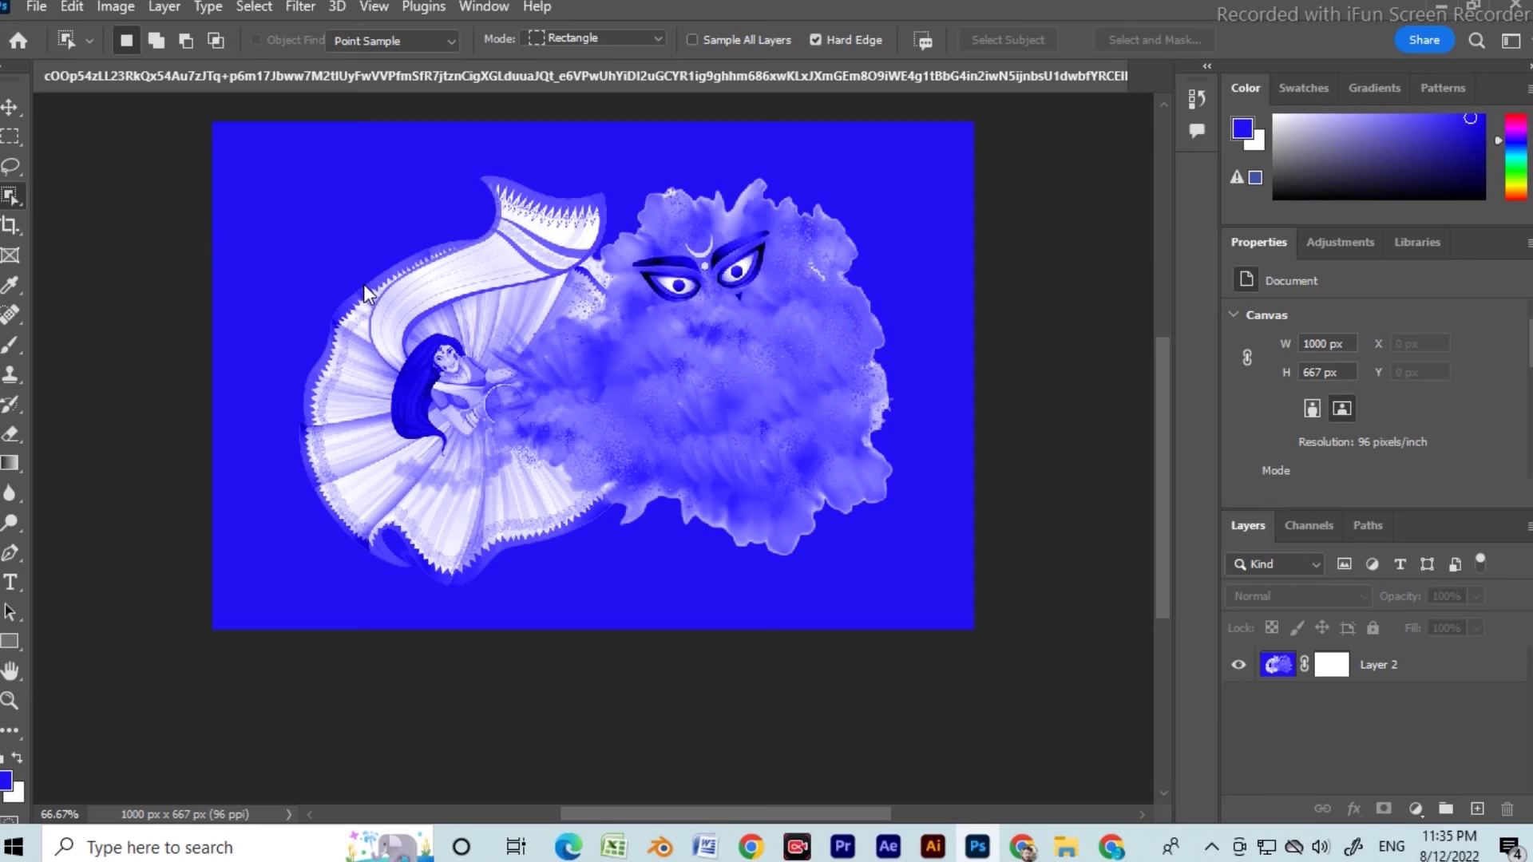
{"action": "left_click", "coordinate": [1292, 683]}
{"action": "key", "text": "Return"}
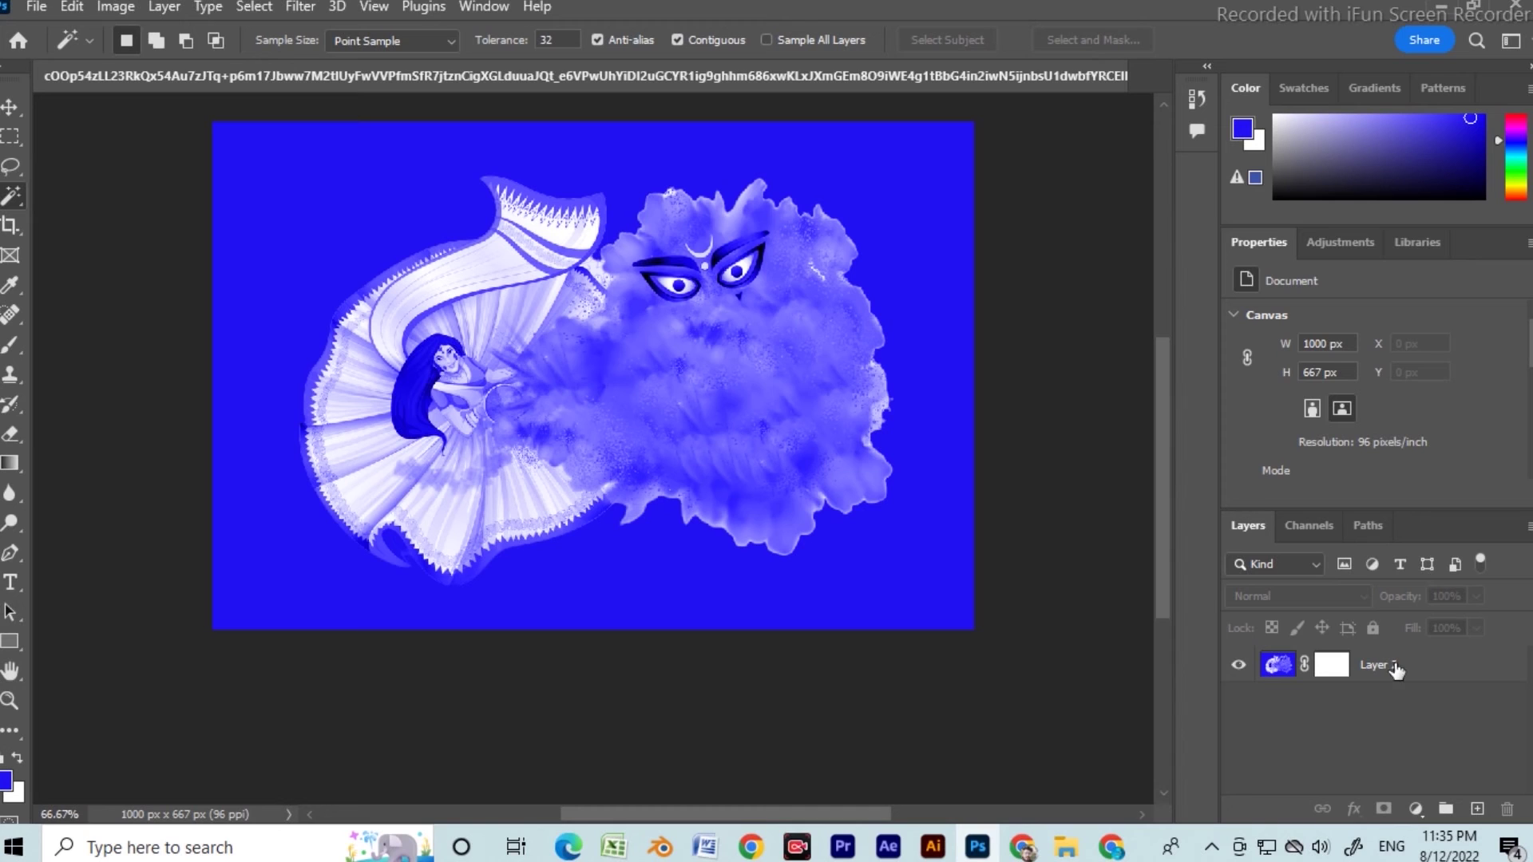
Toggle the combined layer's visibility to check it, and rasterize the layer again
{"action": "left_click", "coordinate": [1242, 671]}
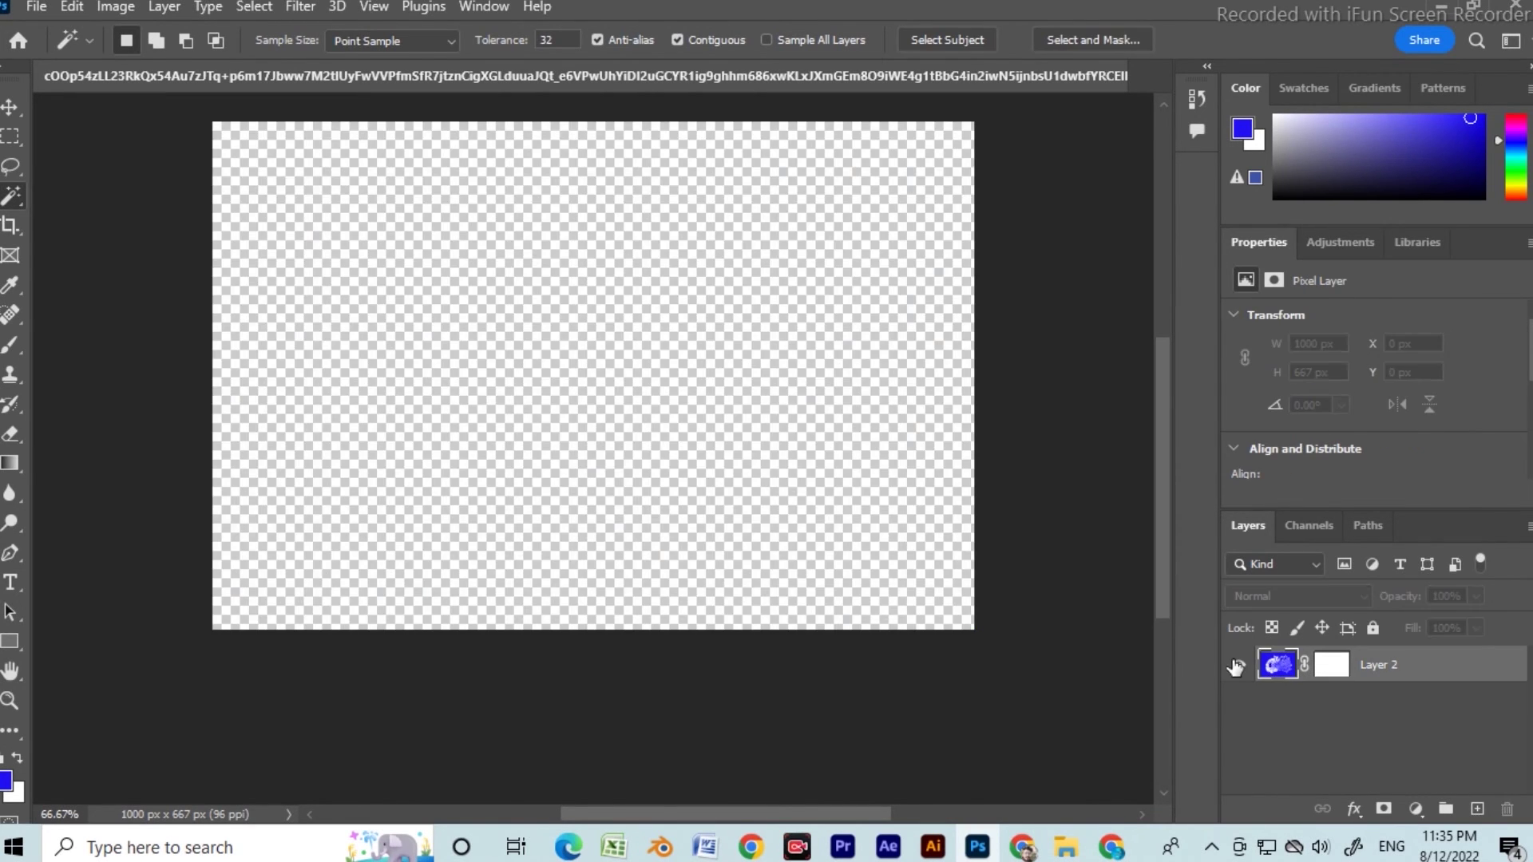
{"action": "right_click", "coordinate": [1377, 664]}
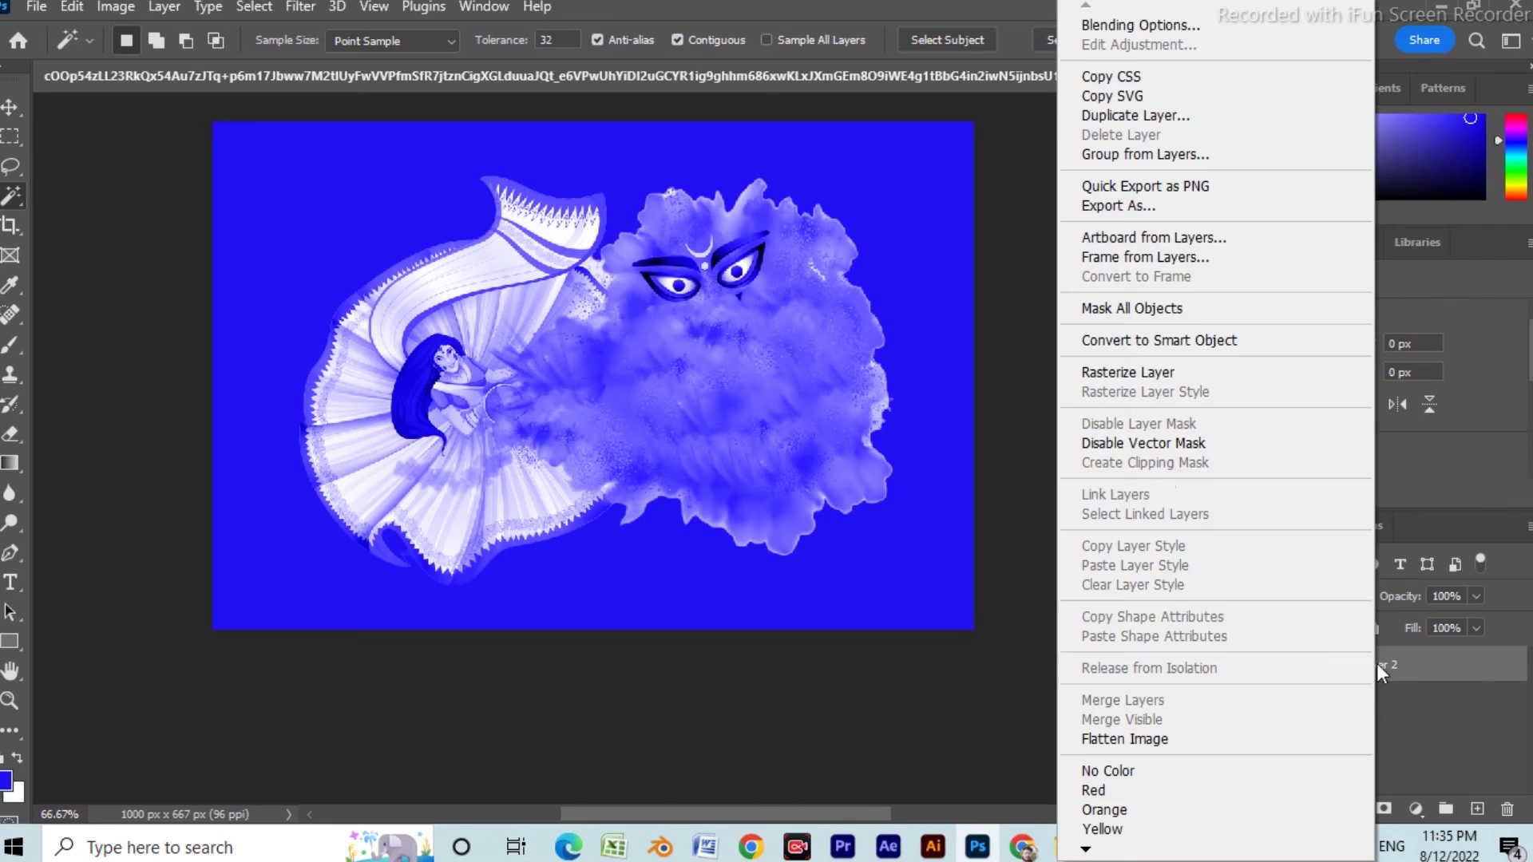
{"action": "left_click", "coordinate": [1163, 376]}
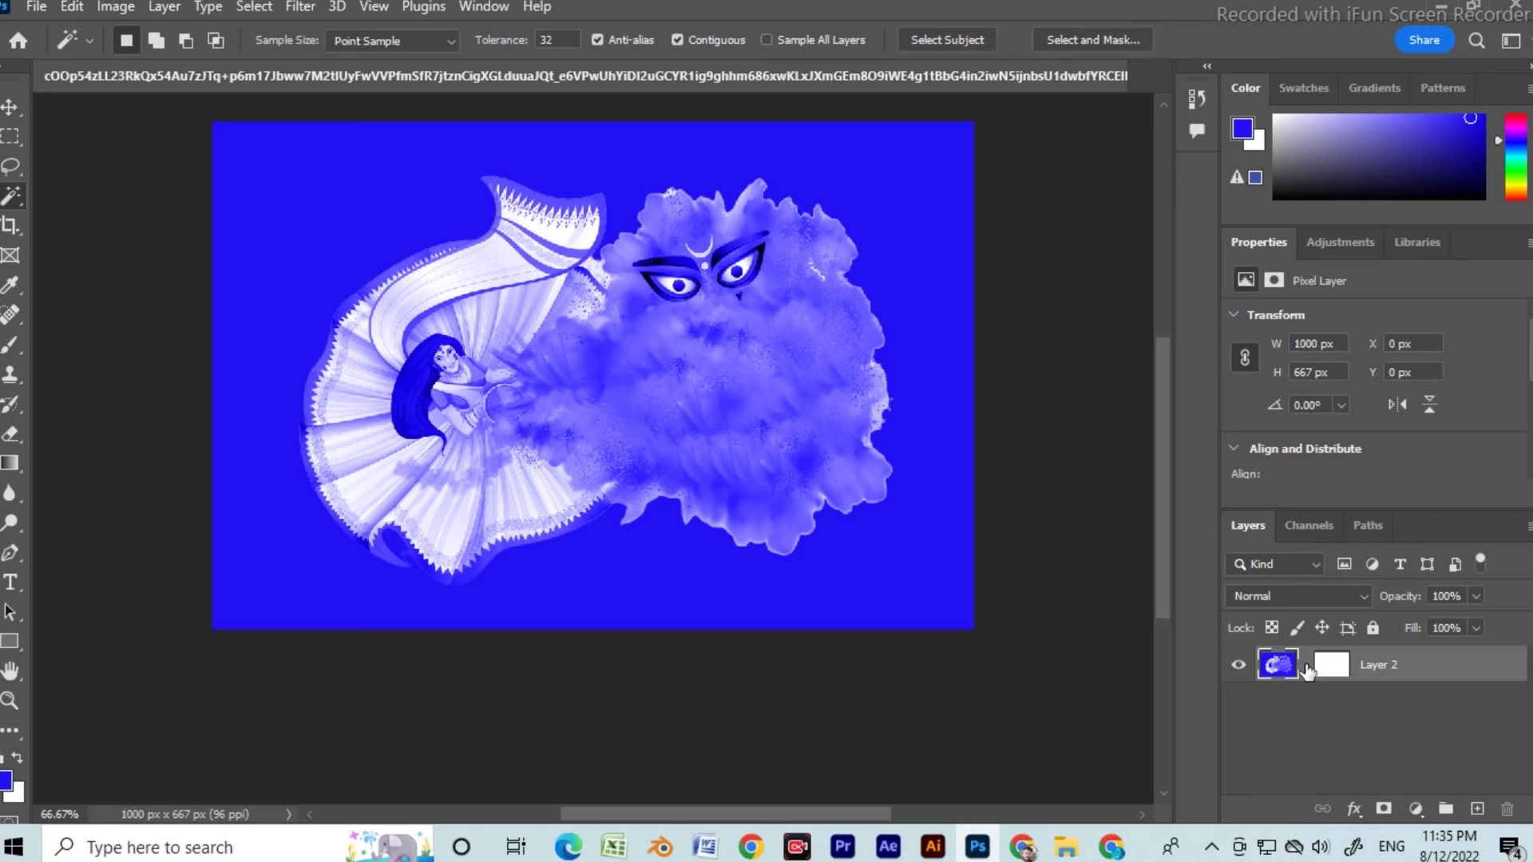
Try selecting the blue background around the artwork with the Magic Wand, and clear the selection
{"action": "right_click", "coordinate": [1377, 668]}
{"action": "left_click", "coordinate": [1437, 755]}
{"action": "left_click", "coordinate": [373, 232]}
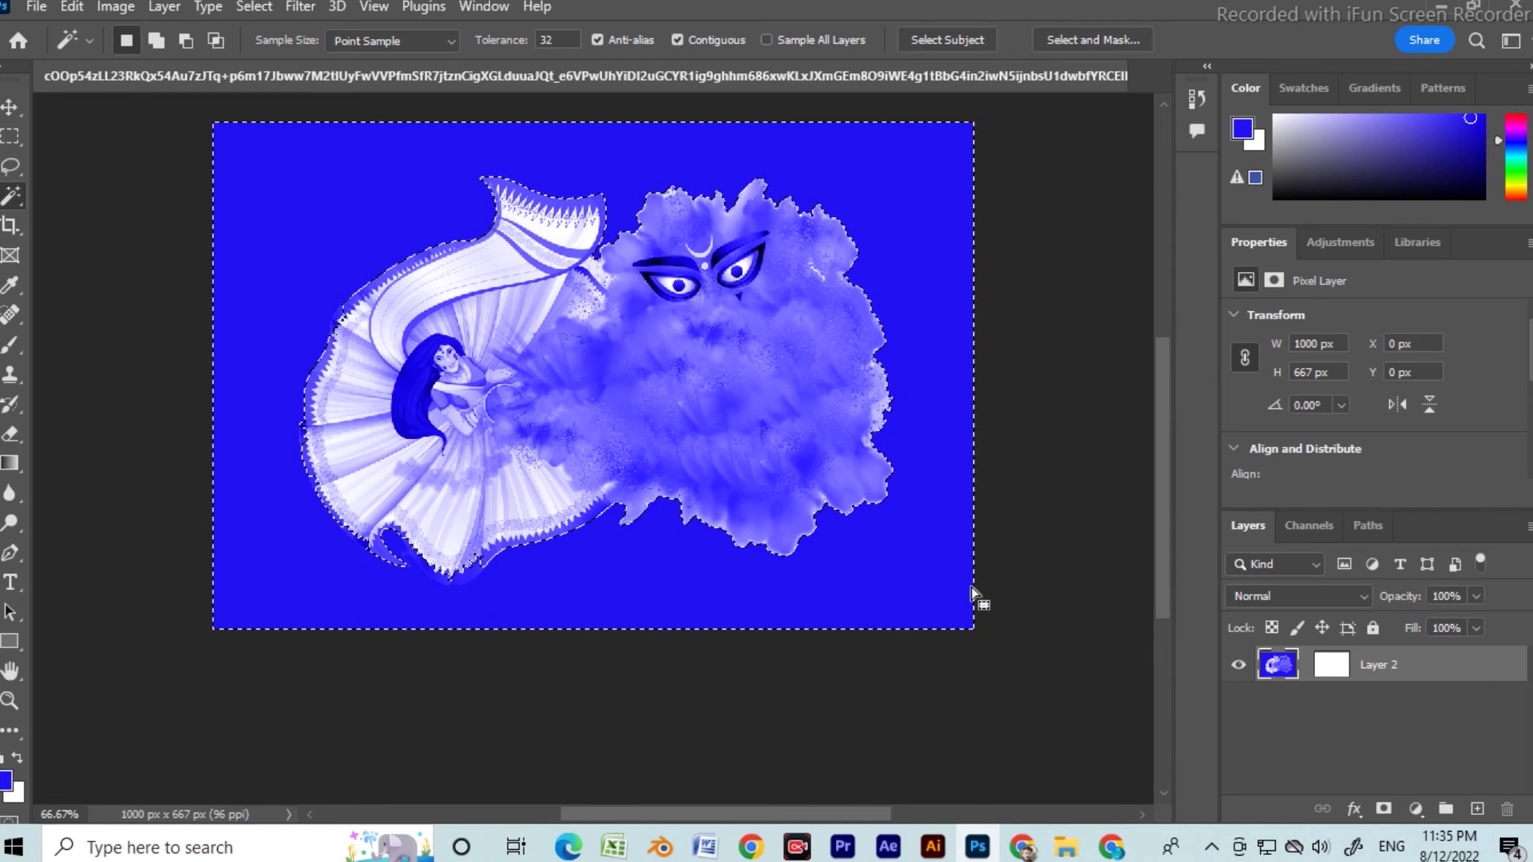
{"action": "left_click", "coordinate": [713, 631]}
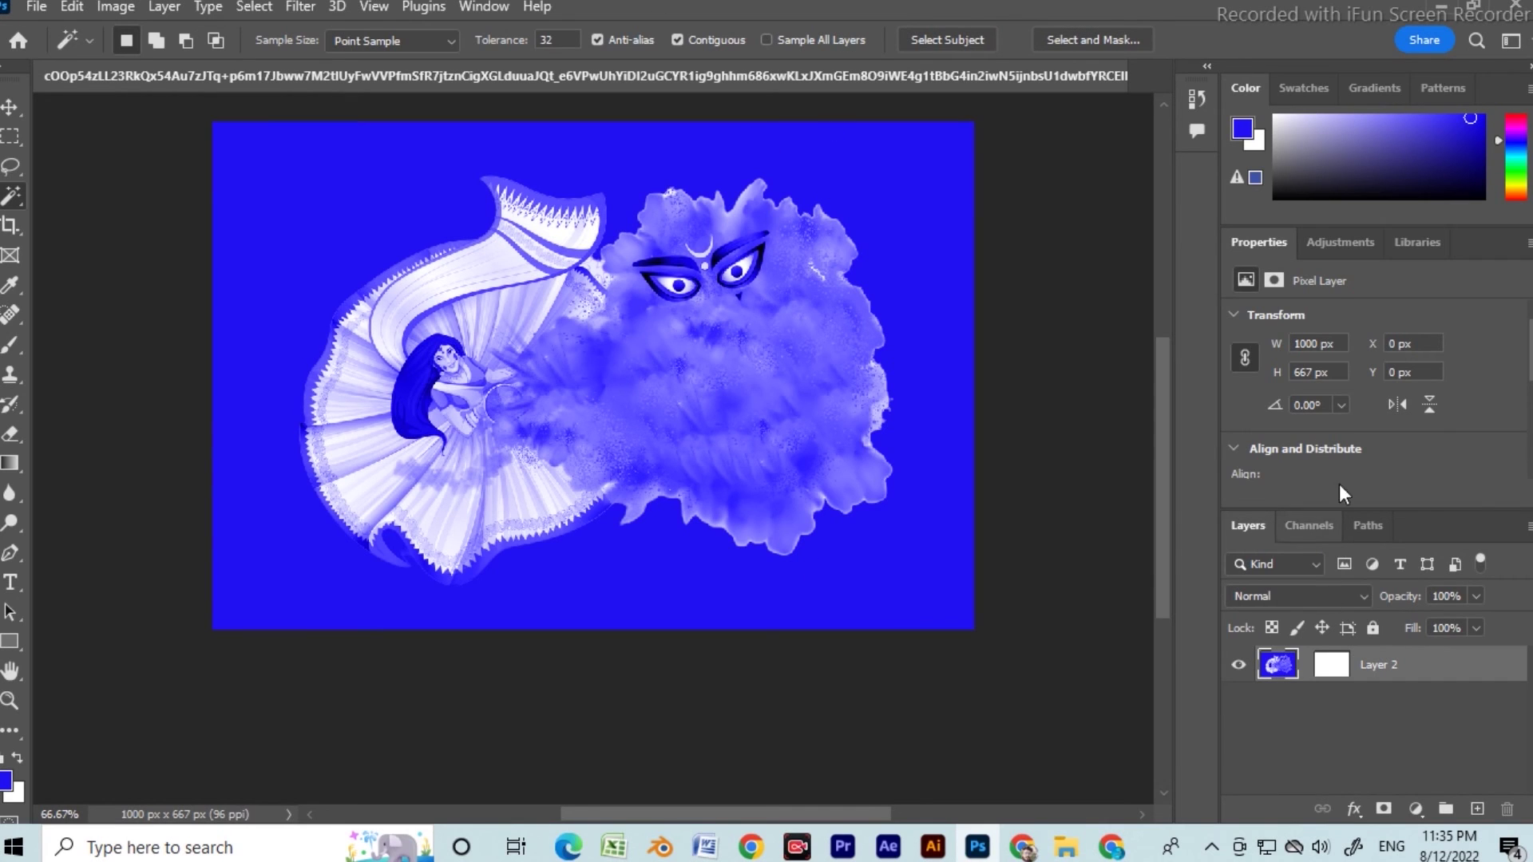
Cut the artwork out of its blue background with the Remove Background quick action
{"action": "scroll", "coordinate": [1441, 439], "scroll_direction": "down", "scroll_amount": 2}
{"action": "scroll", "coordinate": [1386, 487], "scroll_direction": "down", "scroll_amount": 3}
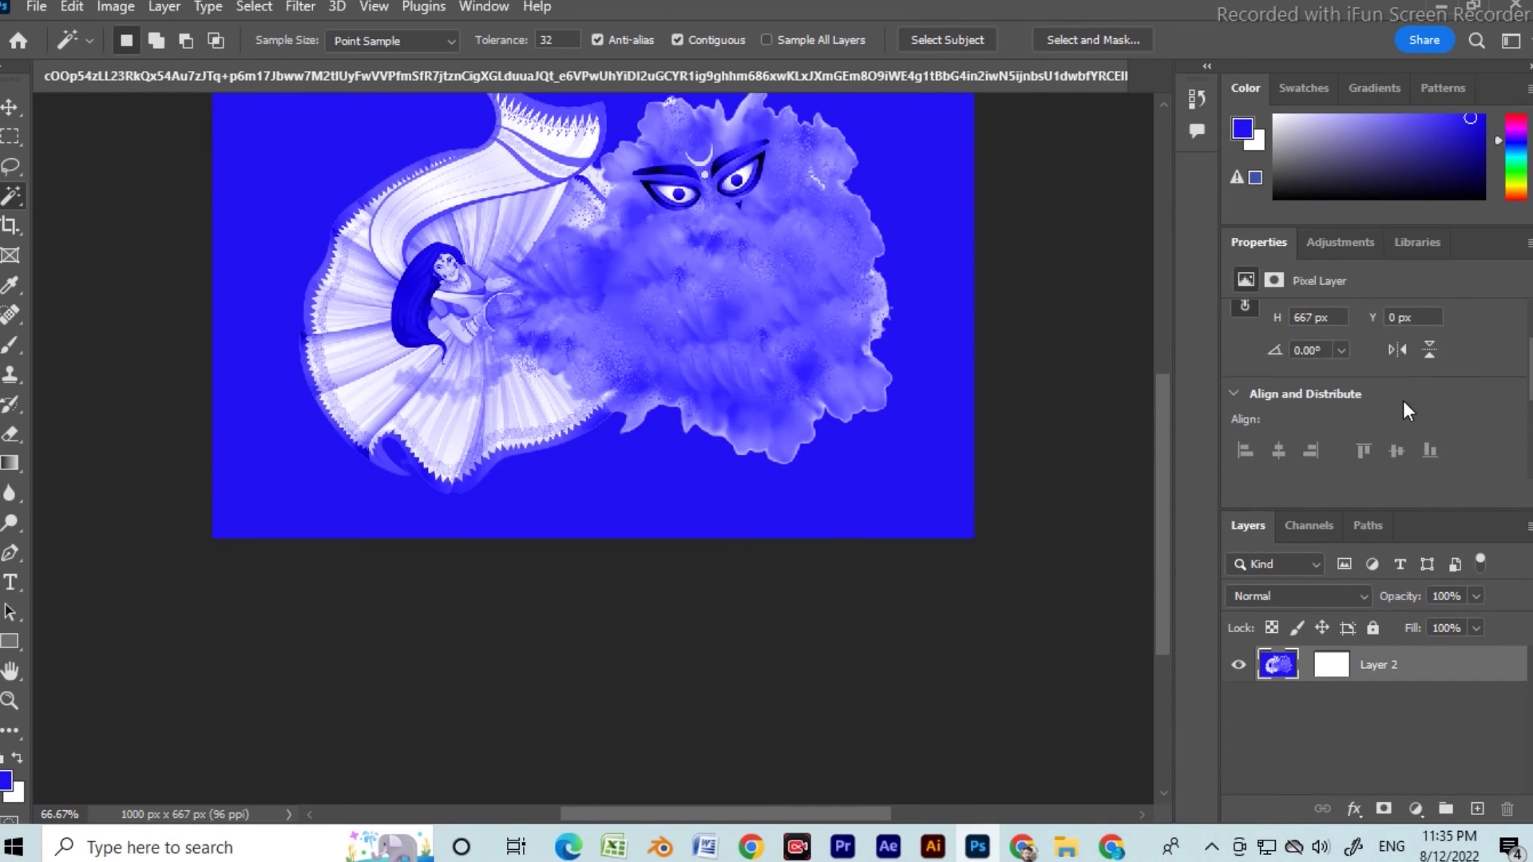
{"action": "scroll", "coordinate": [1456, 449], "scroll_direction": "down", "scroll_amount": 3}
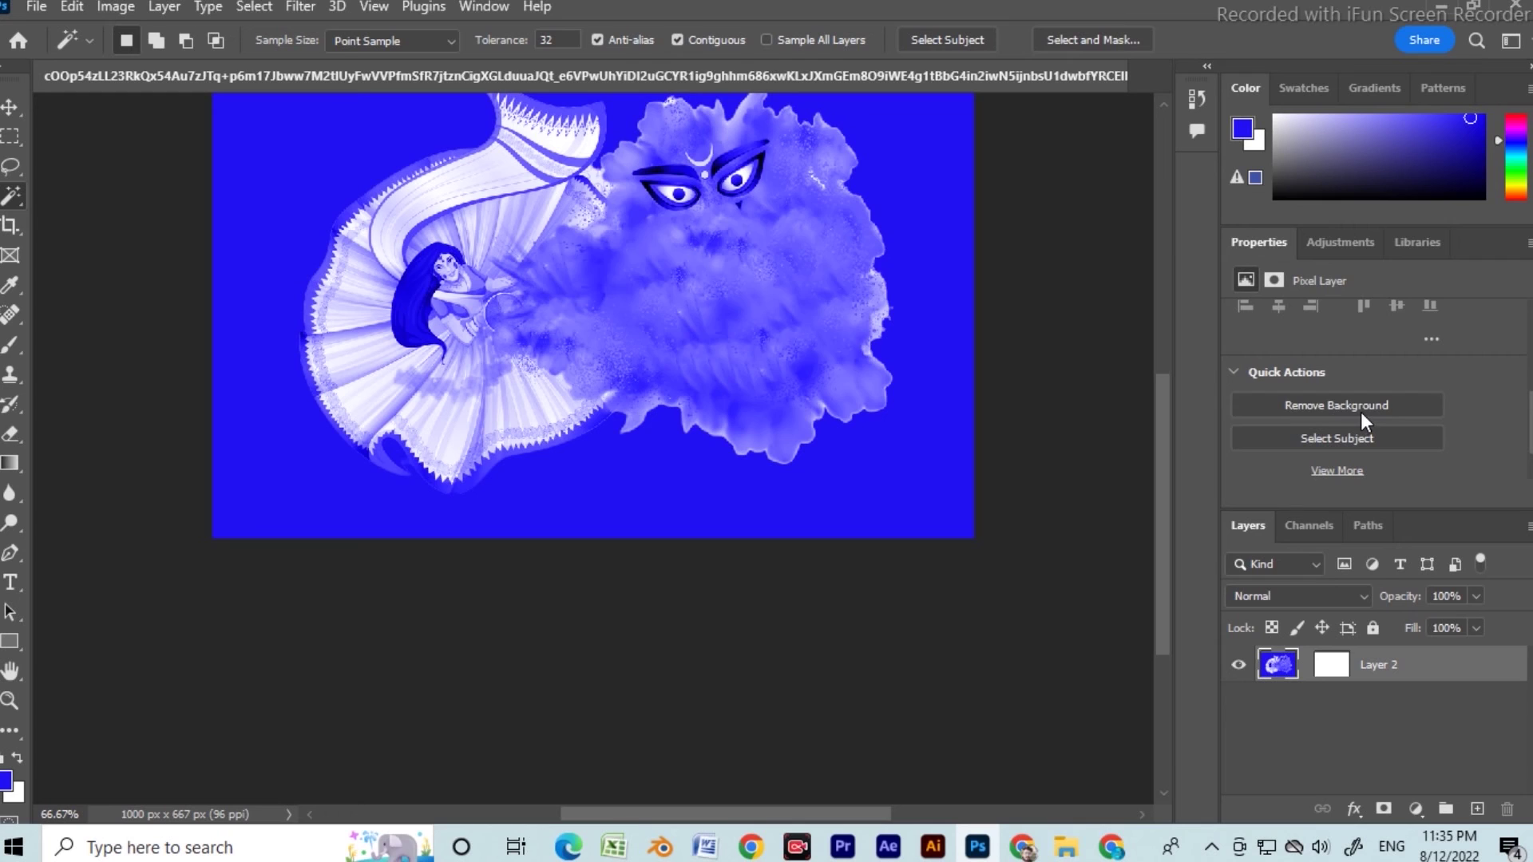
{"action": "left_click", "coordinate": [1361, 412]}
{"action": "left_click", "coordinate": [705, 327]}
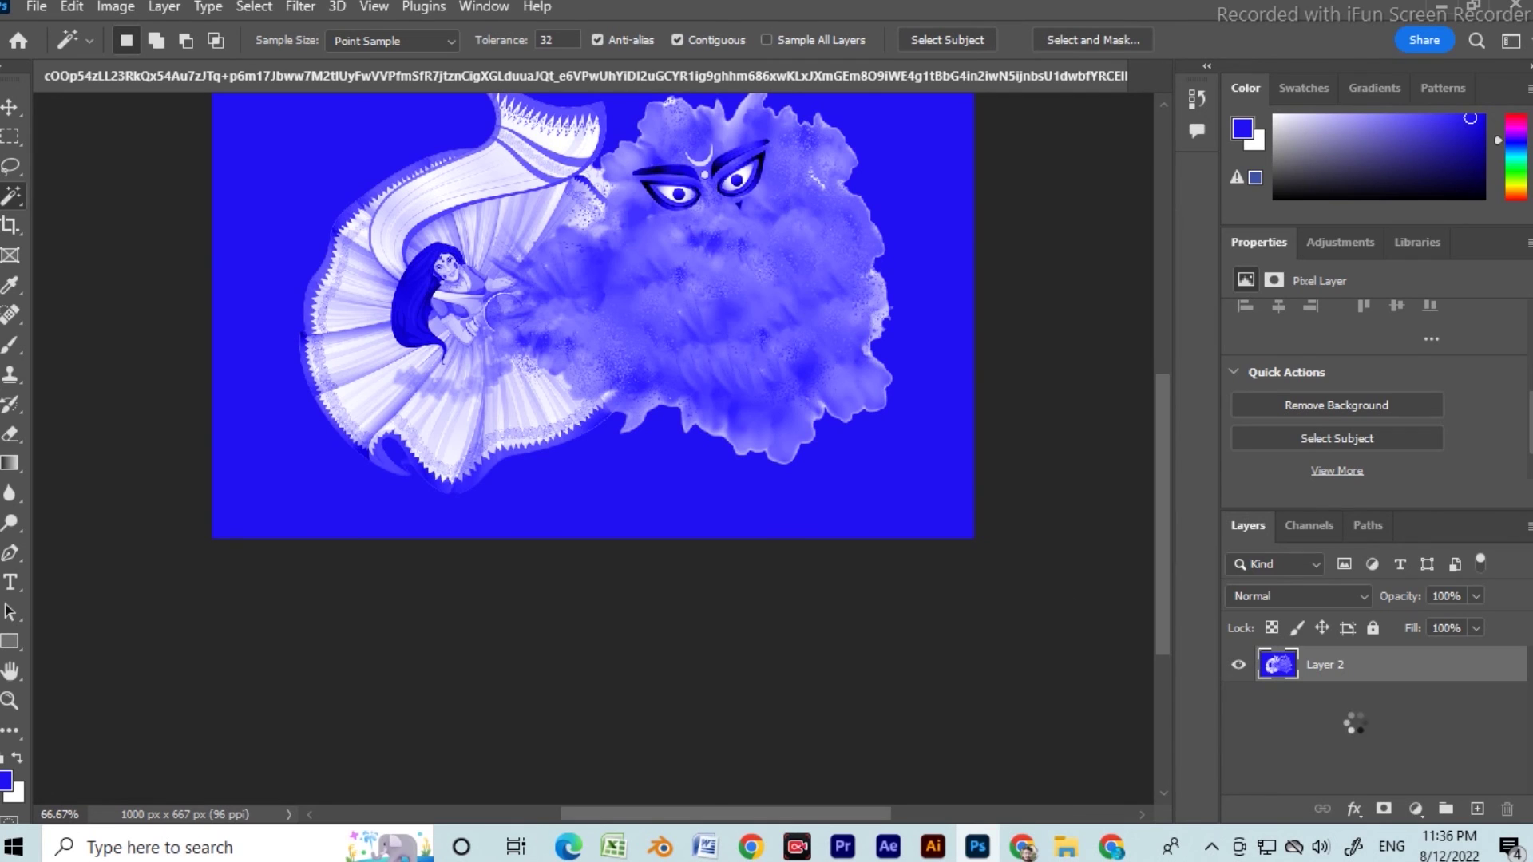
{"action": "key", "text": "alt+Tab"}
{"action": "key", "text": "Escape"}
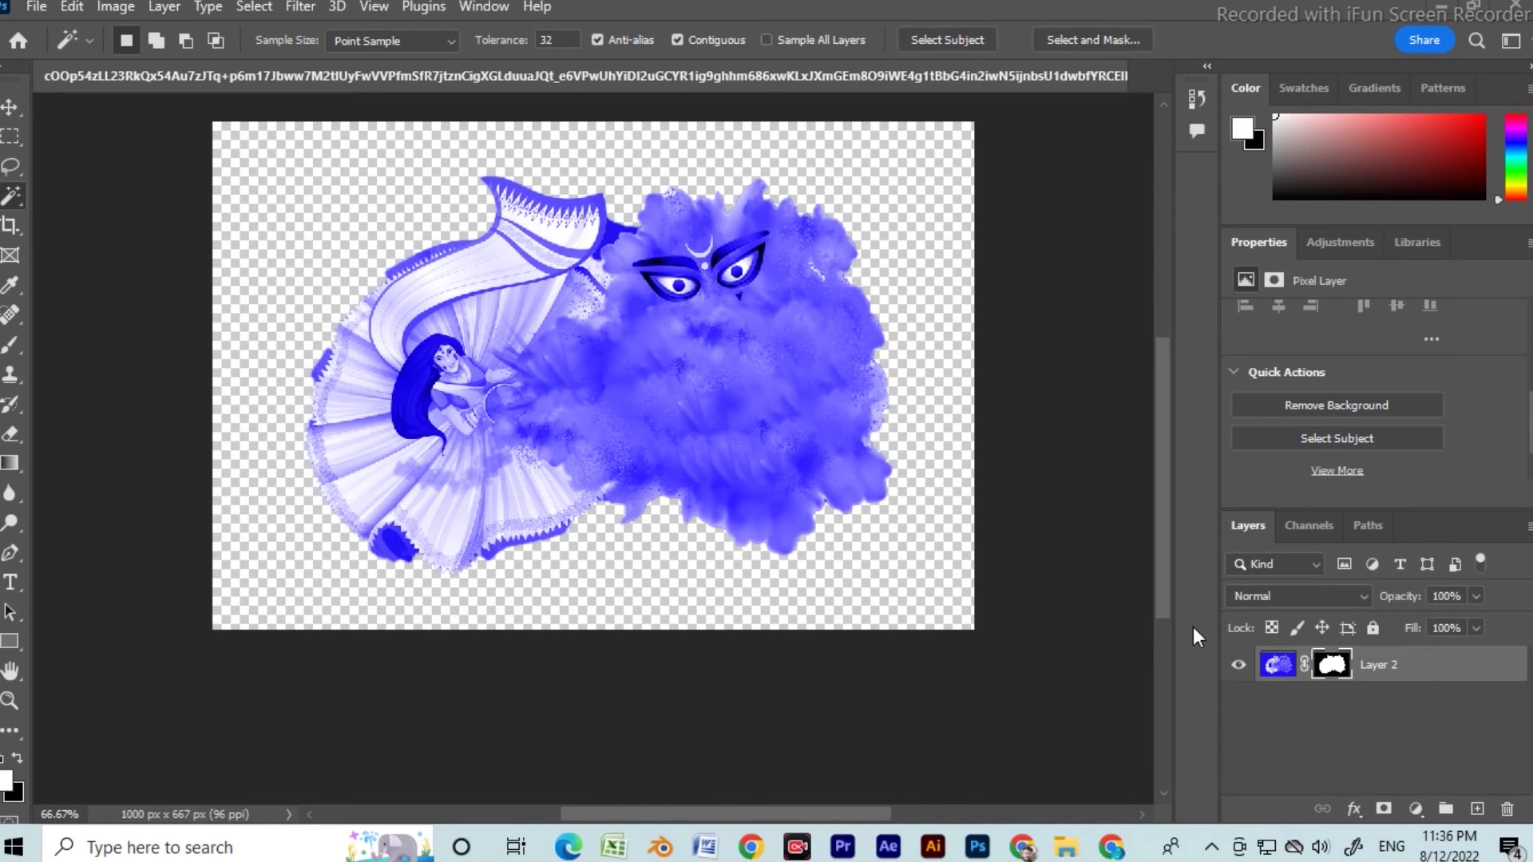
Inspect the cut-out artwork's edges up close and add a new empty layer above Layer 2
{"action": "scroll", "coordinate": [790, 585], "scroll_direction": "down", "scroll_amount": 1}
{"action": "scroll", "coordinate": [780, 588], "scroll_direction": "up", "scroll_amount": 3}
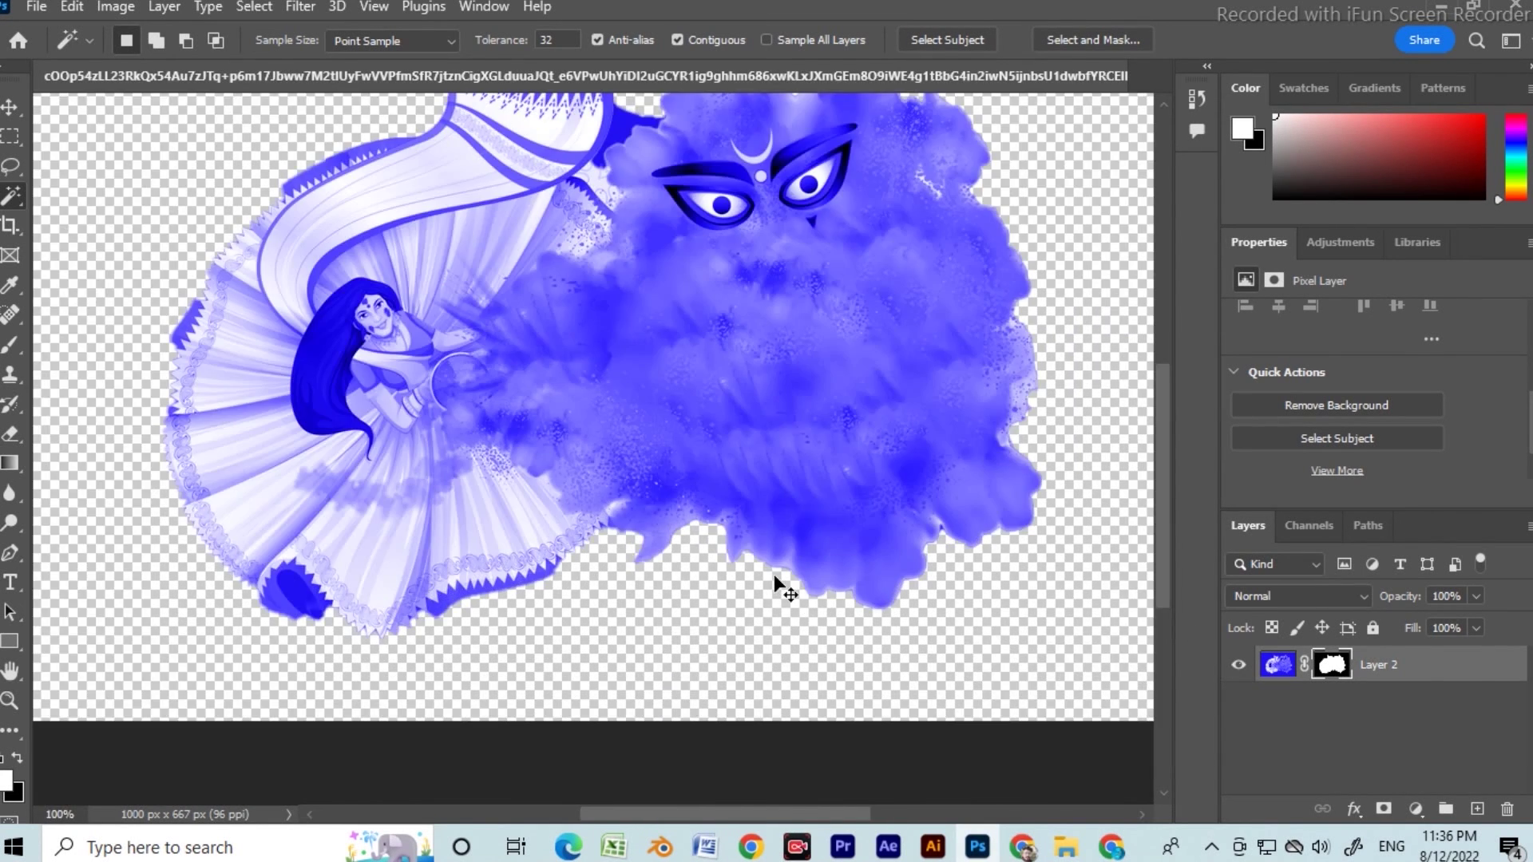
{"action": "scroll", "coordinate": [781, 587], "scroll_direction": "down", "scroll_amount": 2}
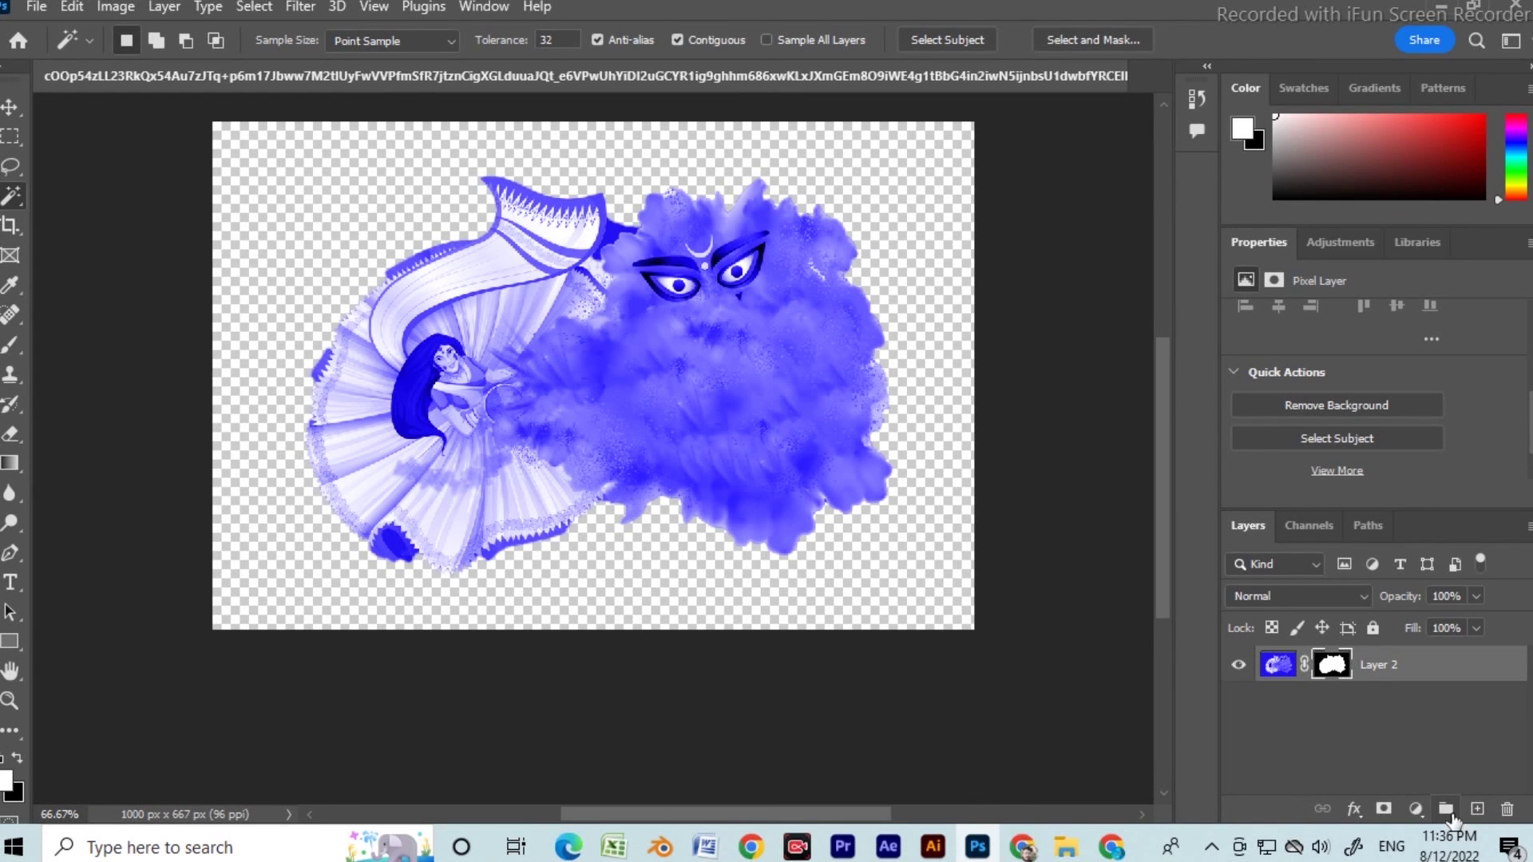
{"action": "left_click", "coordinate": [1477, 810]}
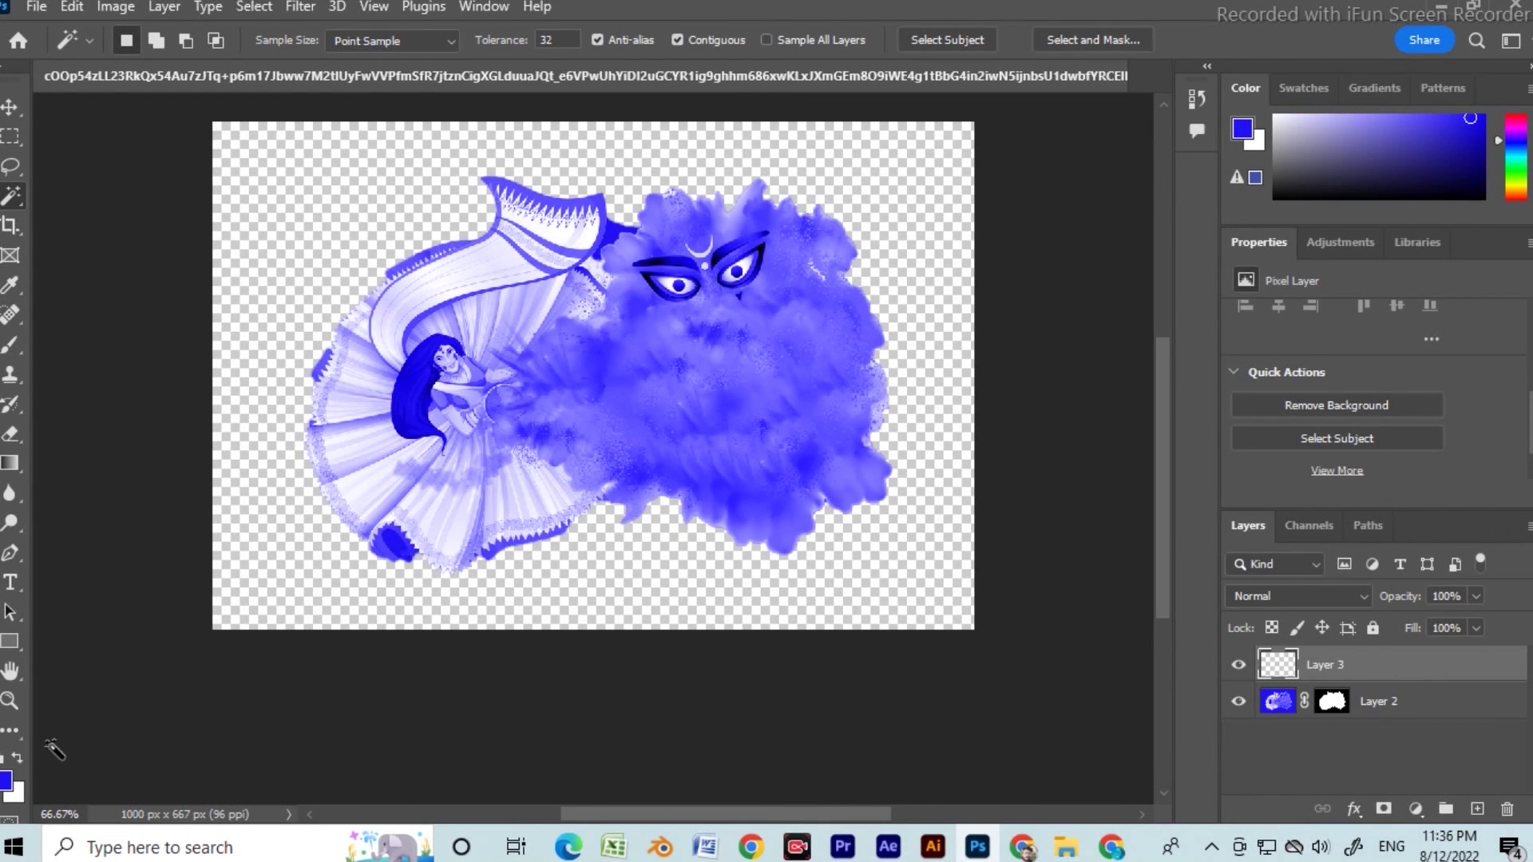
Fill the new layer with a light lavender foreground colour and place it beneath the cut-out artwork
{"action": "left_click", "coordinate": [6, 781]}
{"action": "left_click_drag", "start_coordinate": [534, 207], "coordinate": [540, 188]}
{"action": "left_click", "coordinate": [975, 141]}
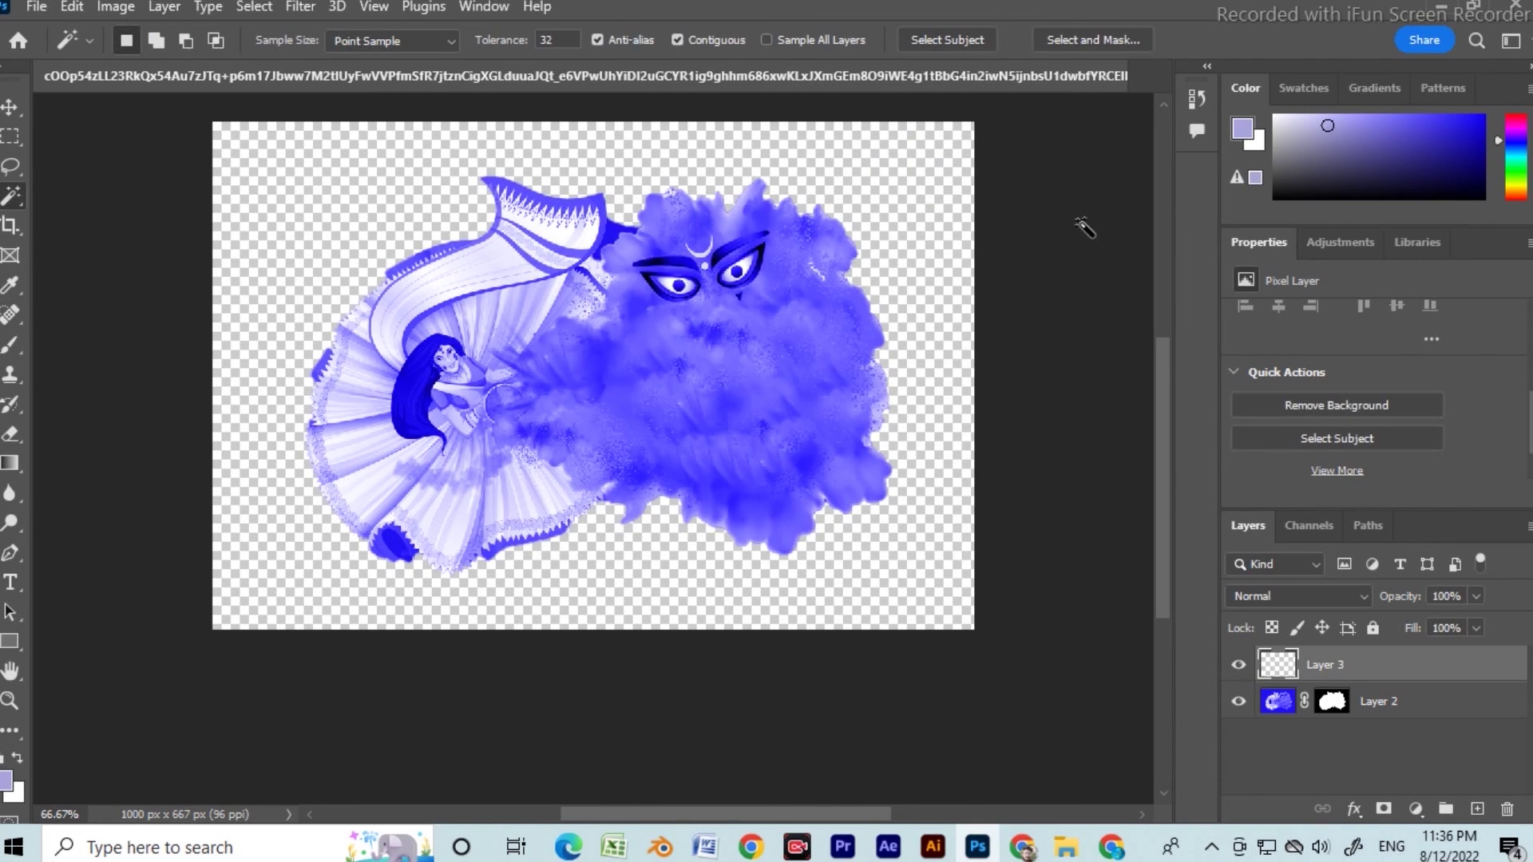
{"action": "key", "text": "alt+BackSpace"}
{"action": "key", "text": "ctrl+bracketleft"}
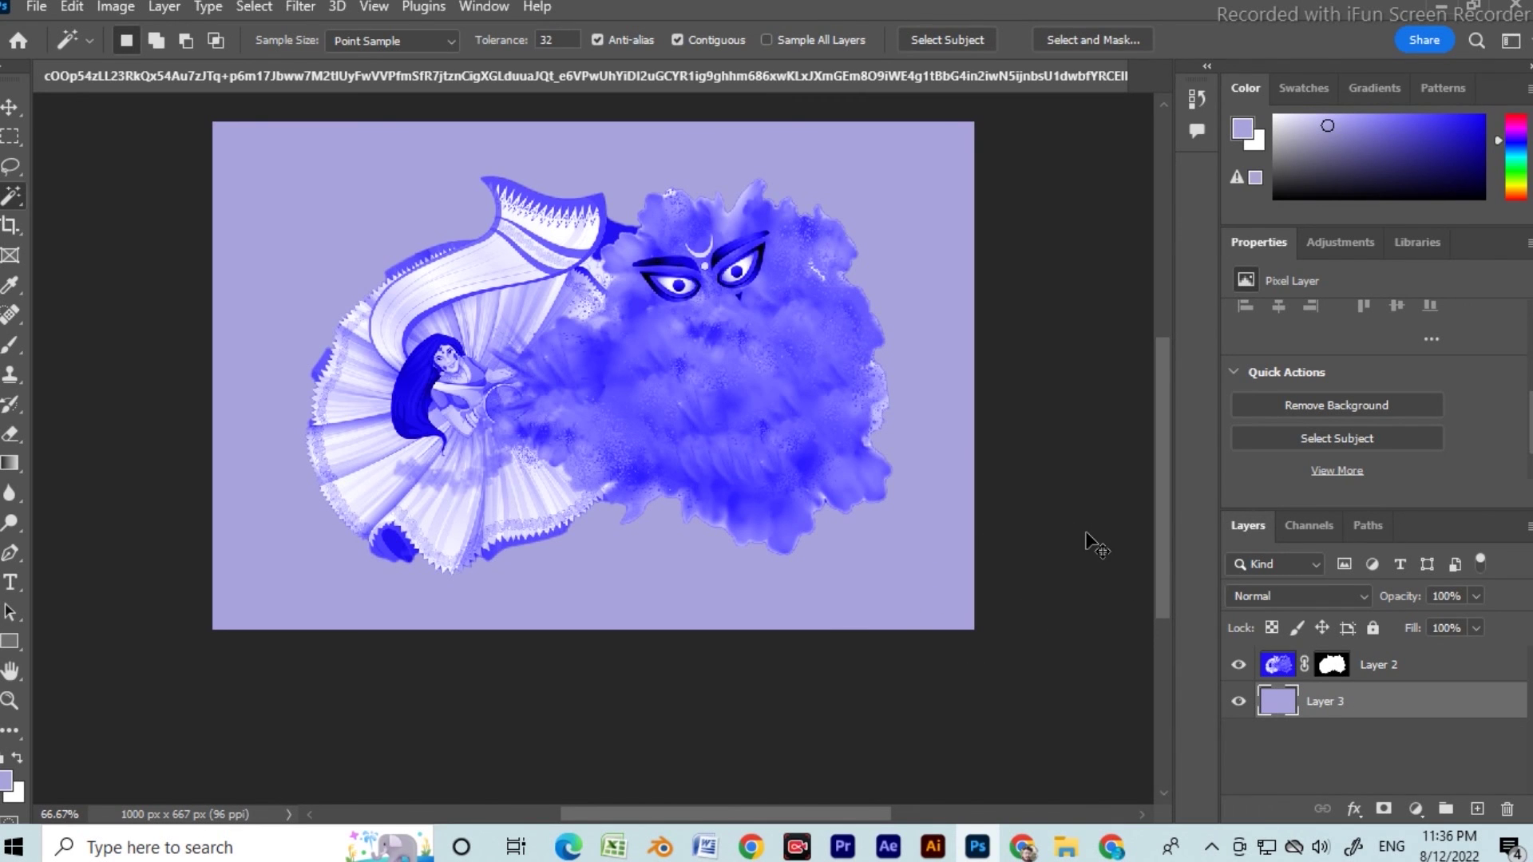
{"action": "key", "text": "ctrl+plus"}
{"action": "key", "text": "ctrl+minus"}
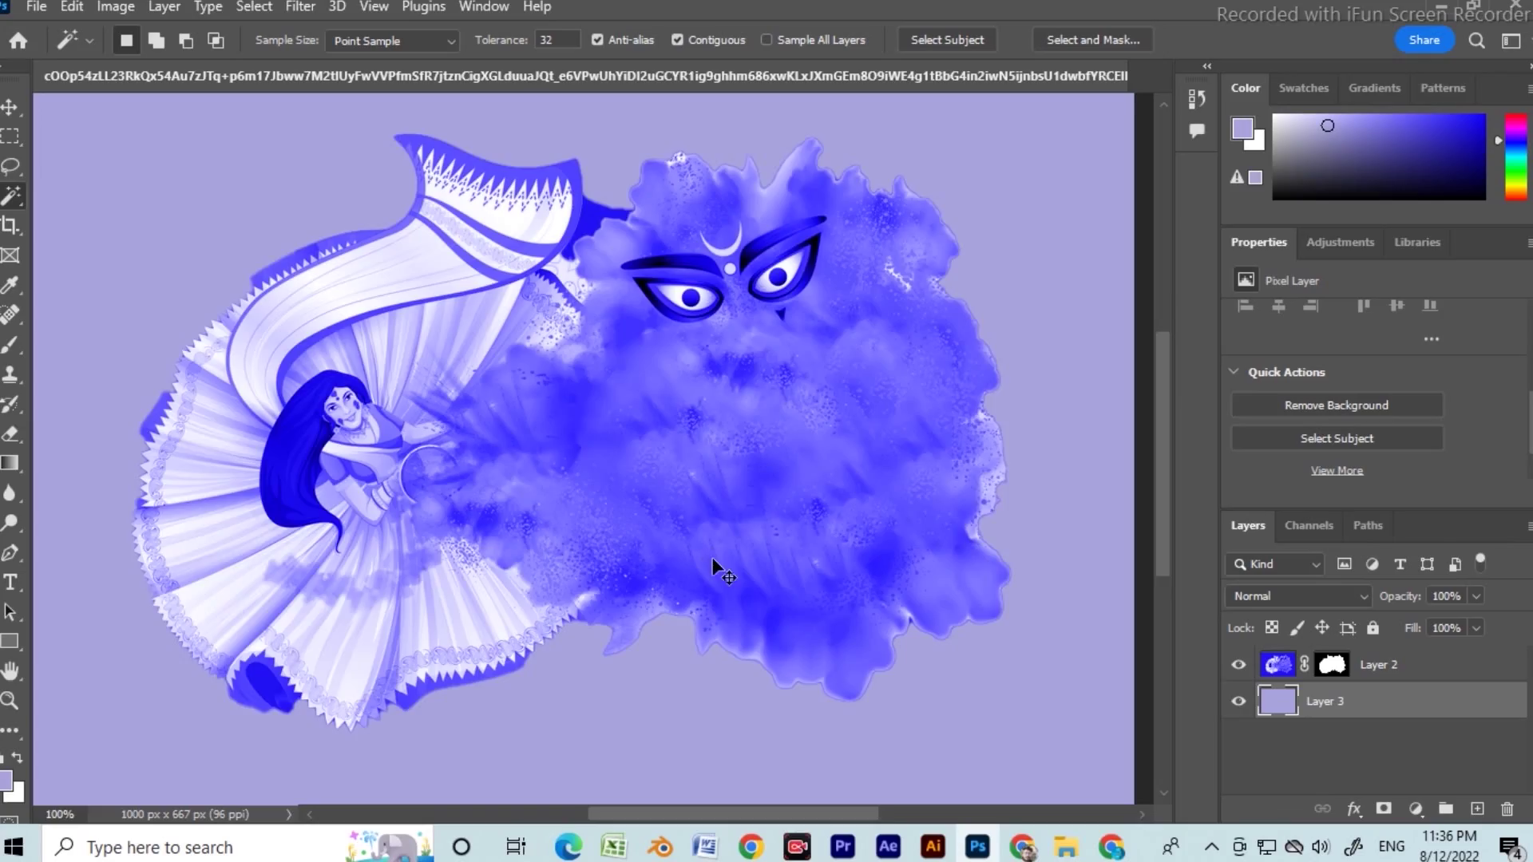